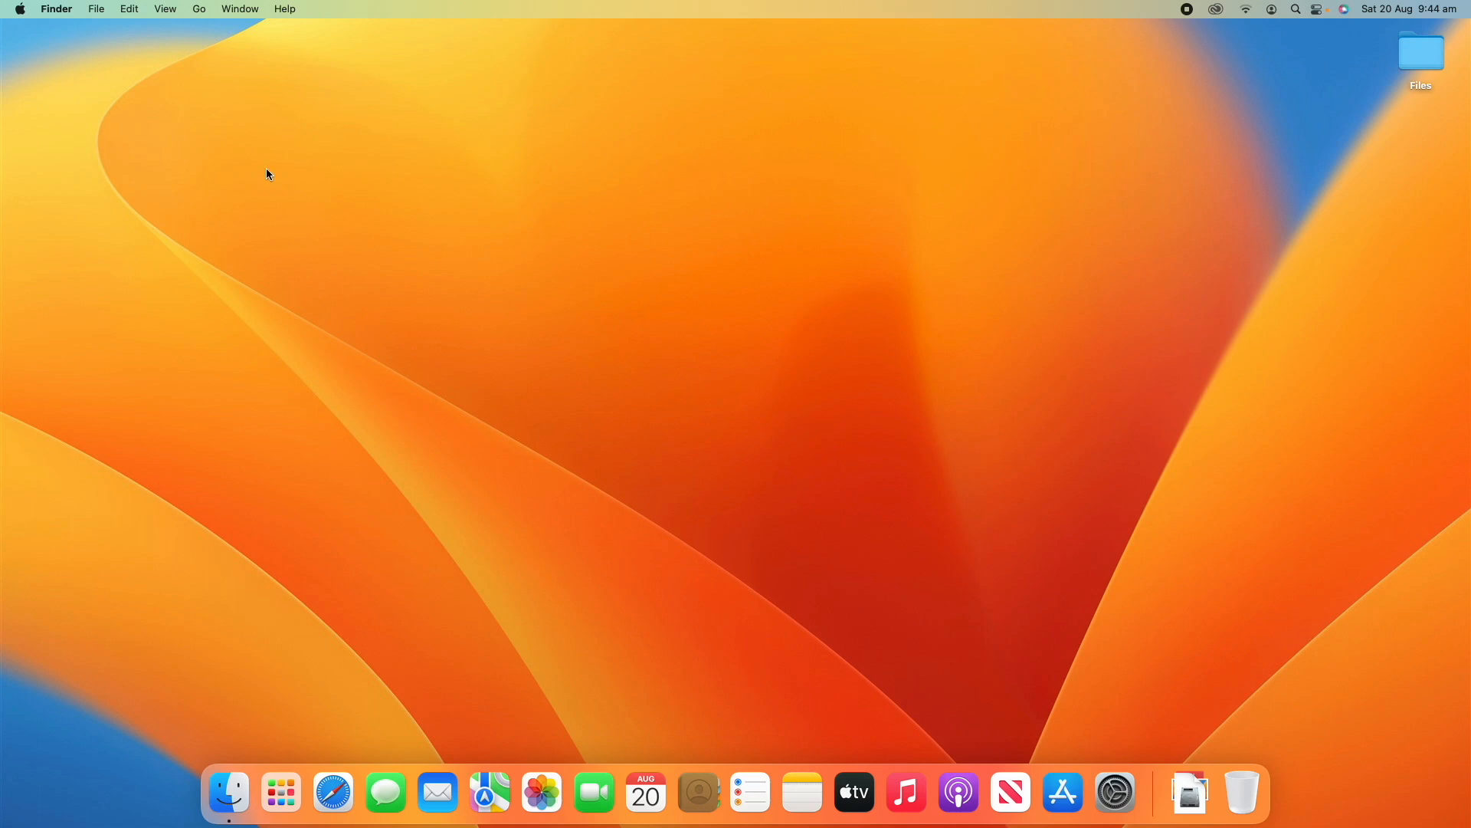
# Open Safari and search the web for "tiles for mac"
pyautogui.click(338, 821)
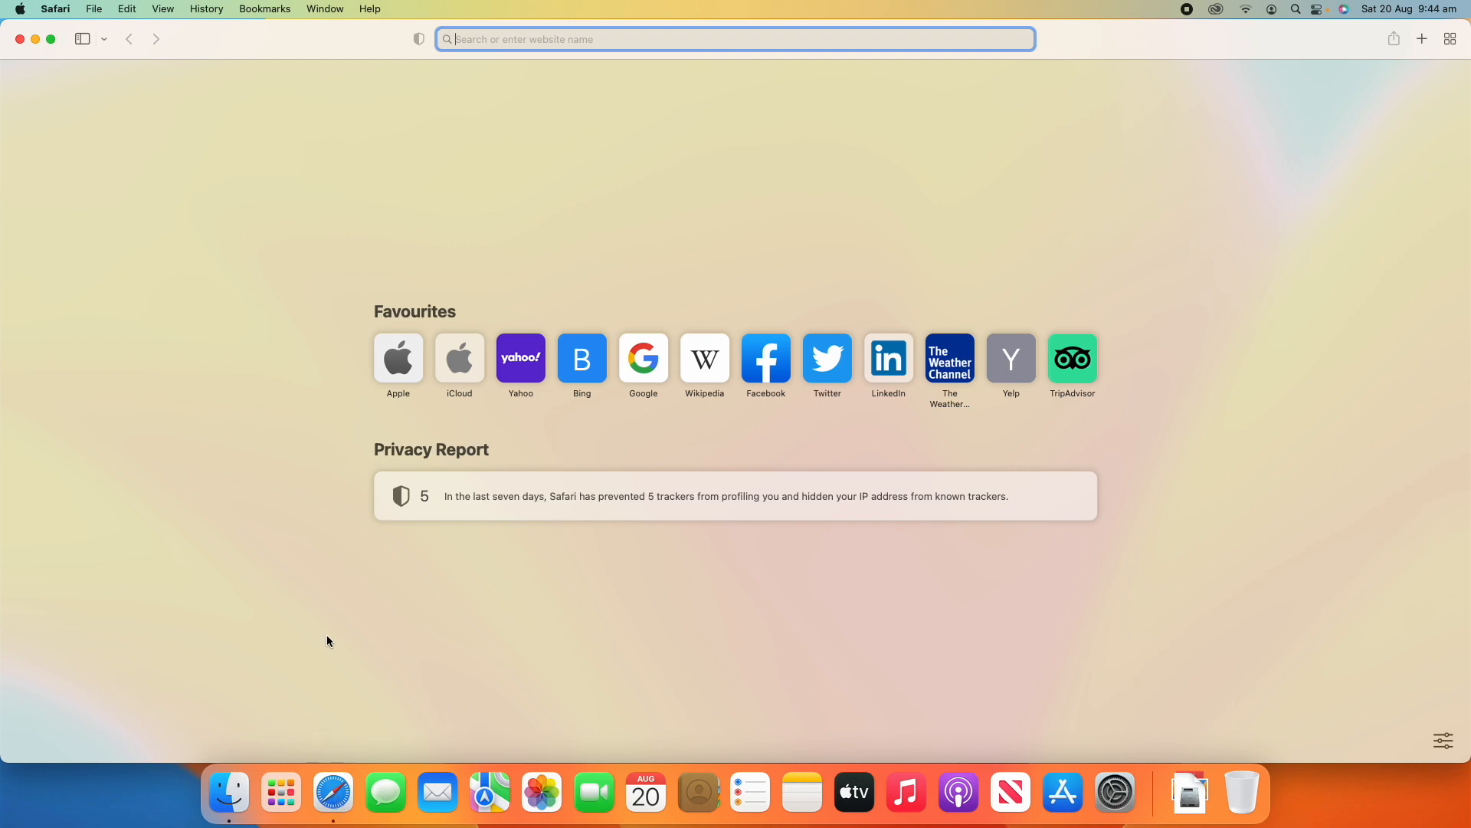
pyautogui.write('tiles for mac')
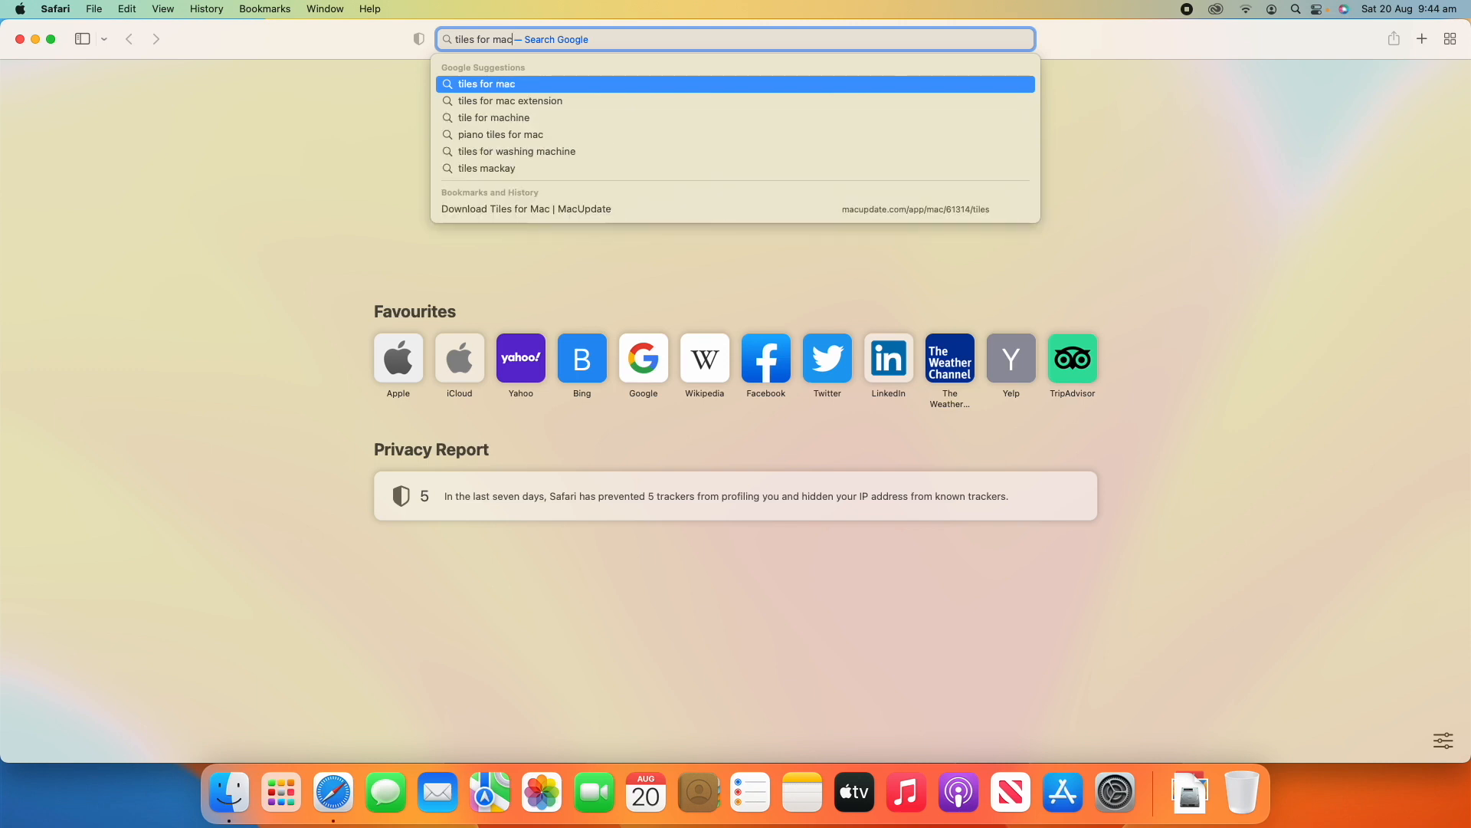
pyautogui.press('Return')
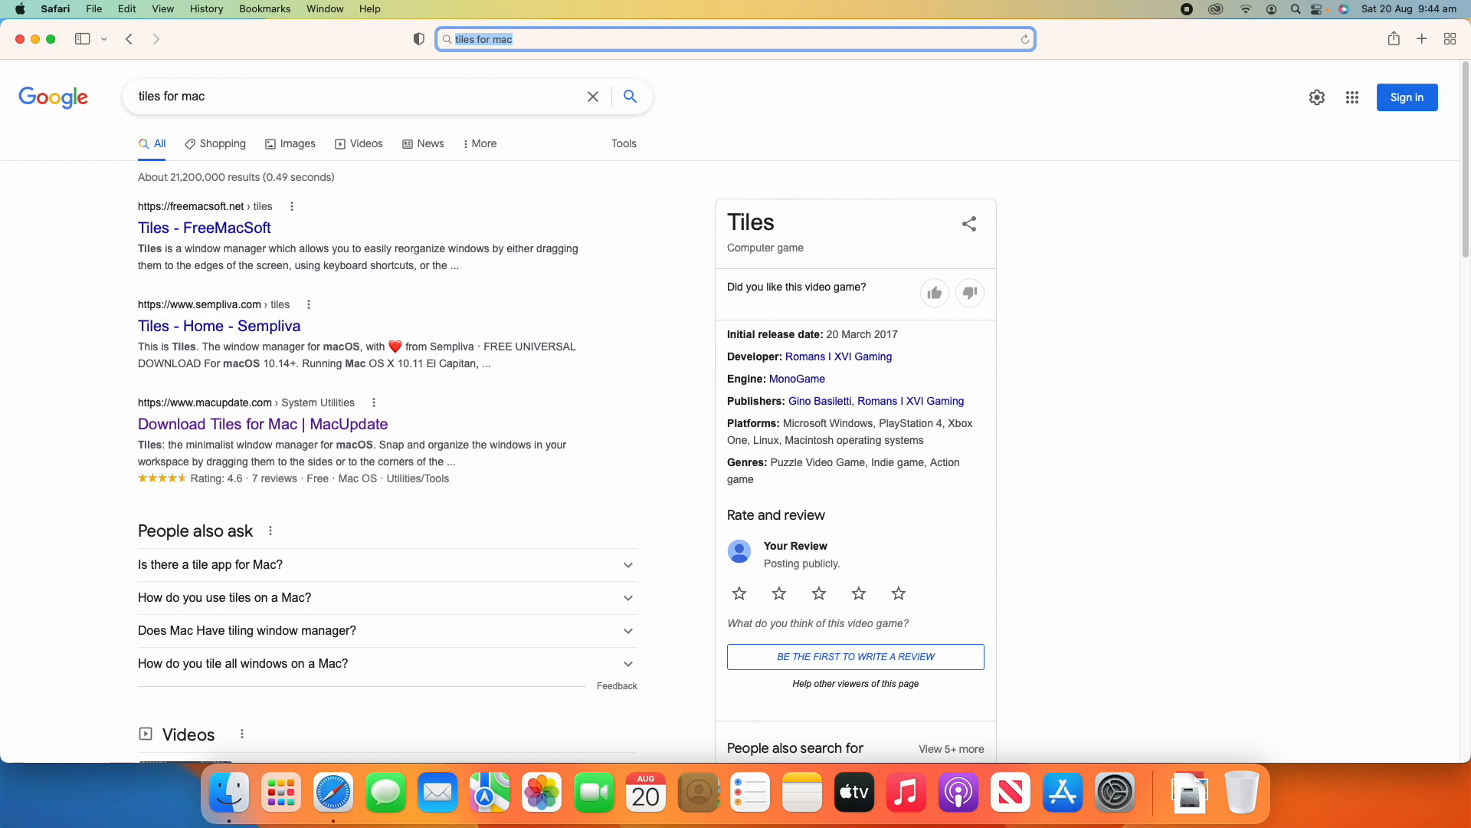
# Download Tiles version 1.1 from the FreeMacSoft search result, allowing downloads from freemacsoft.net
pyautogui.click(597, 218)
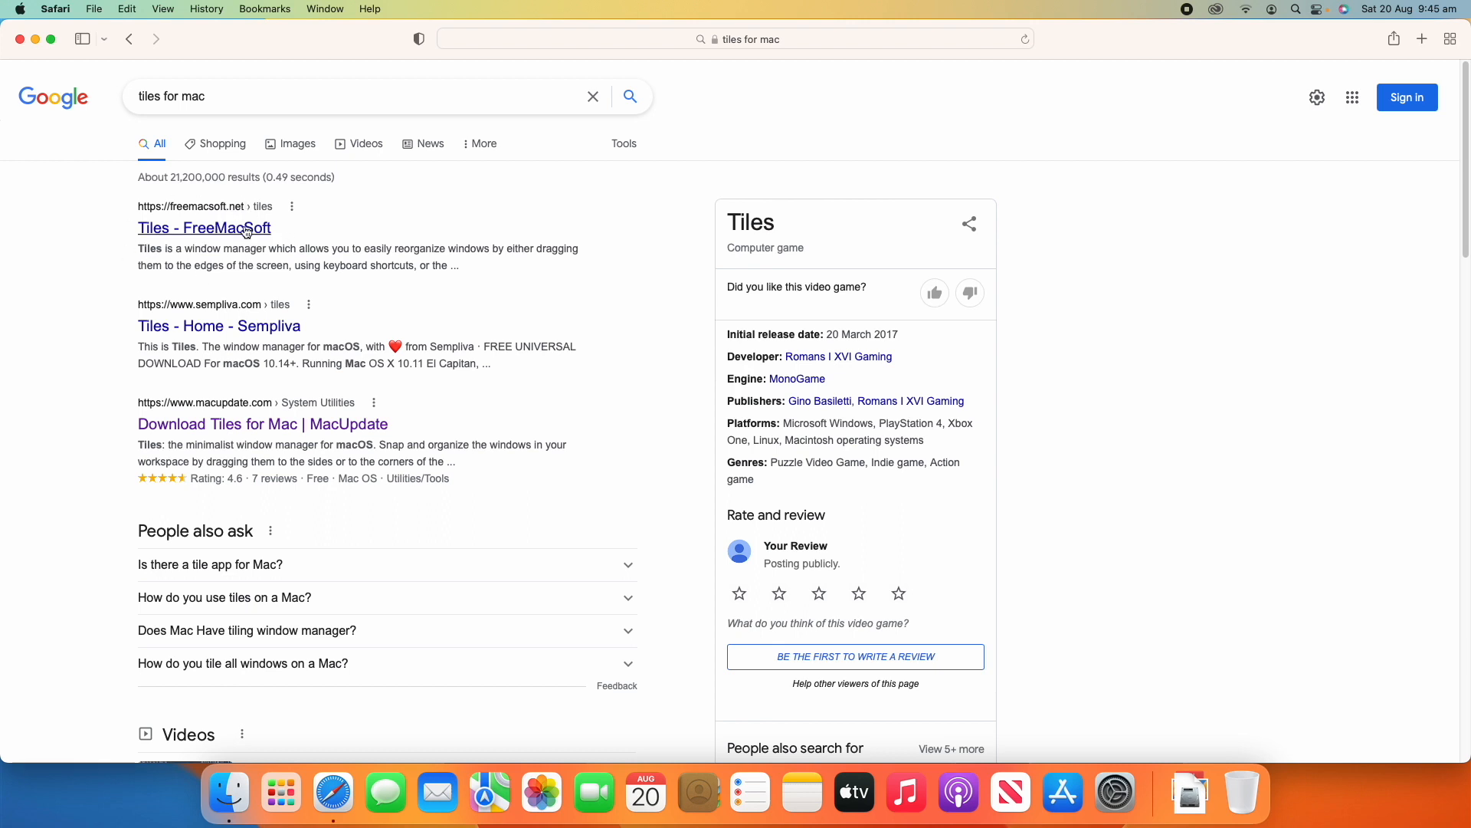
pyautogui.click(167, 230)
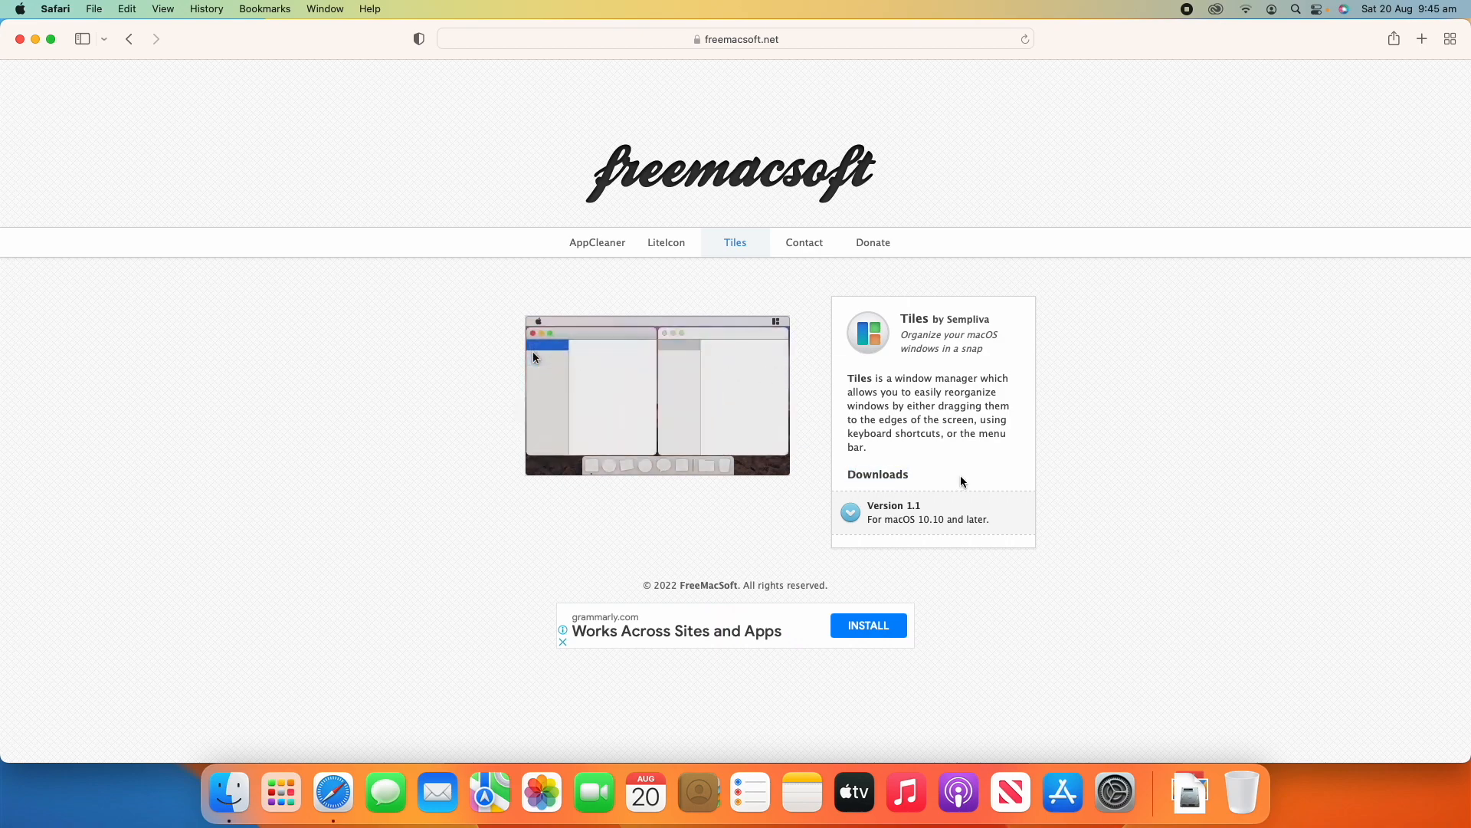
pyautogui.click(864, 520)
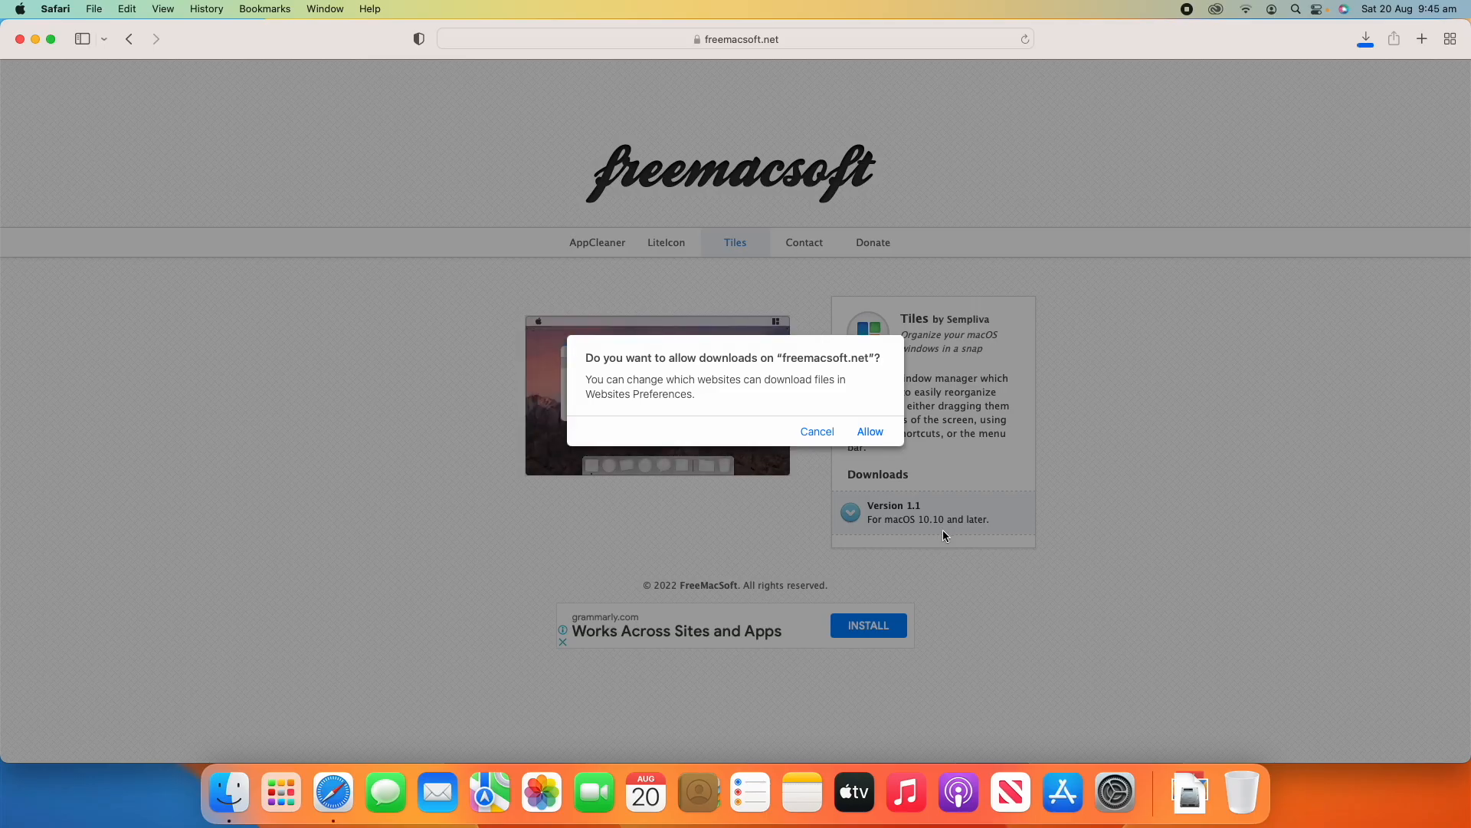
pyautogui.click(864, 432)
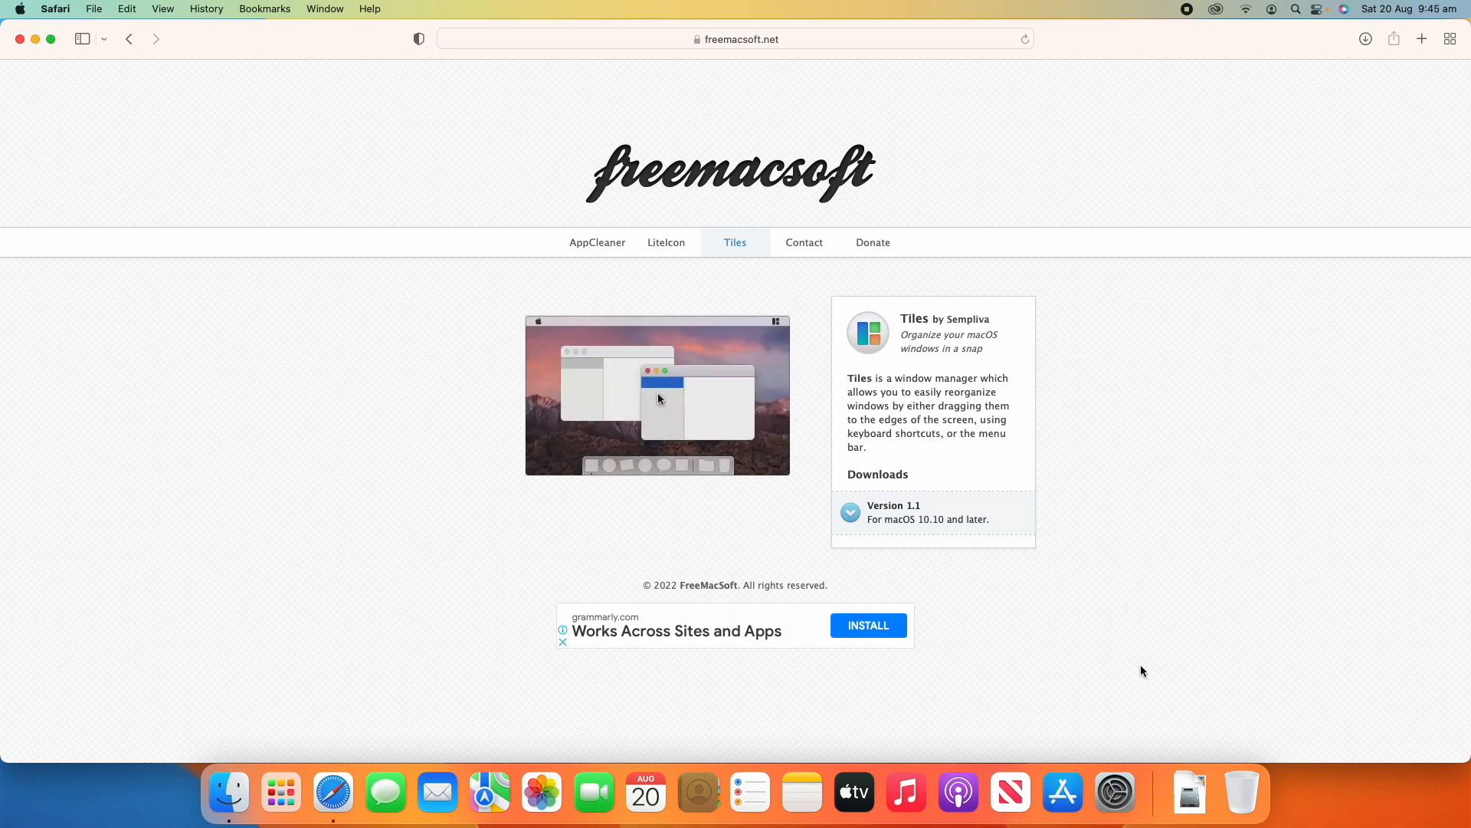
# Hide Safari and open the downloaded Tiles-latest.dmg disk image
pyautogui.press('super+h')
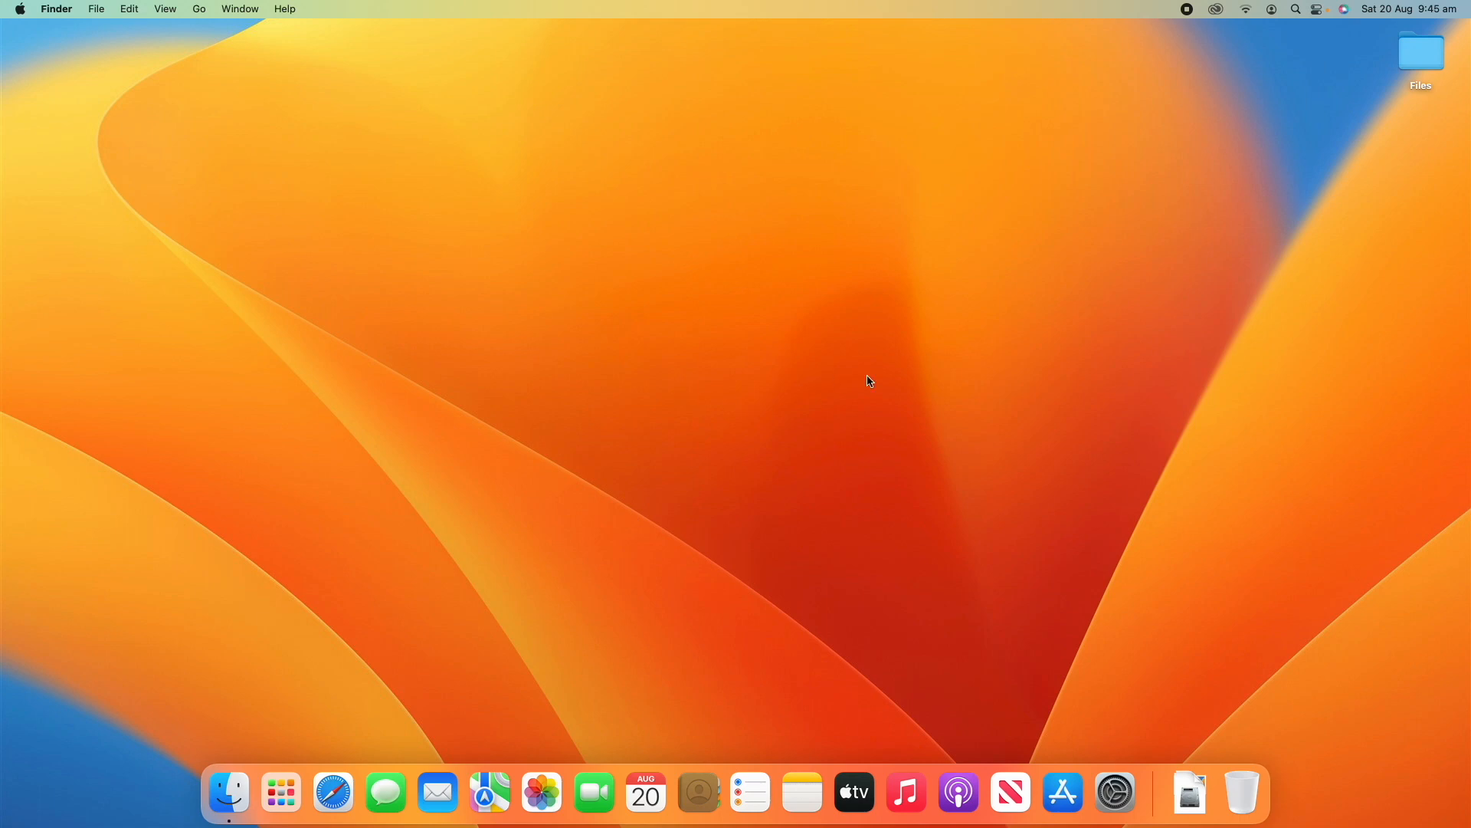
pyautogui.click(1189, 792)
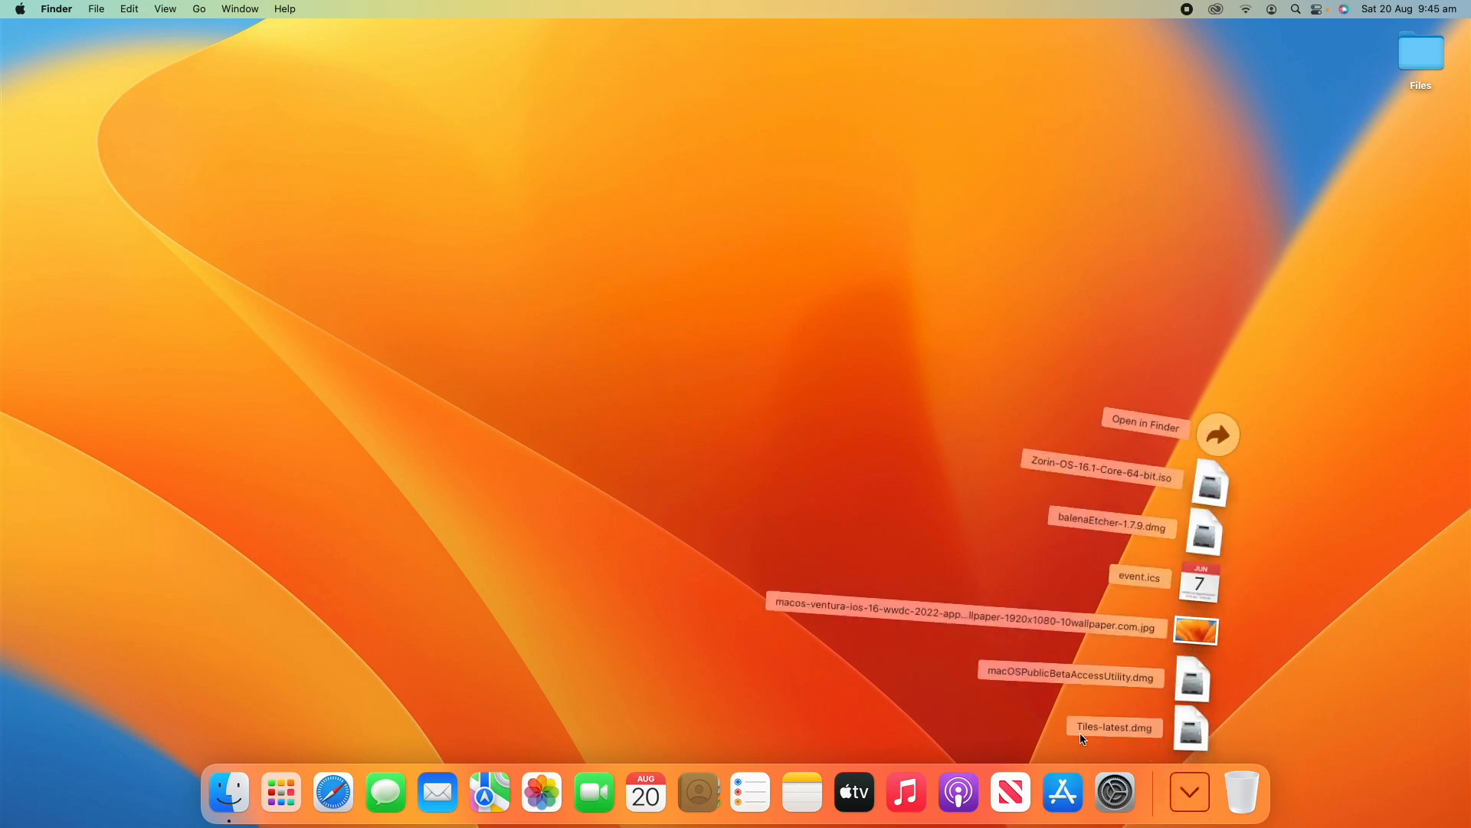
pyautogui.click(1192, 733)
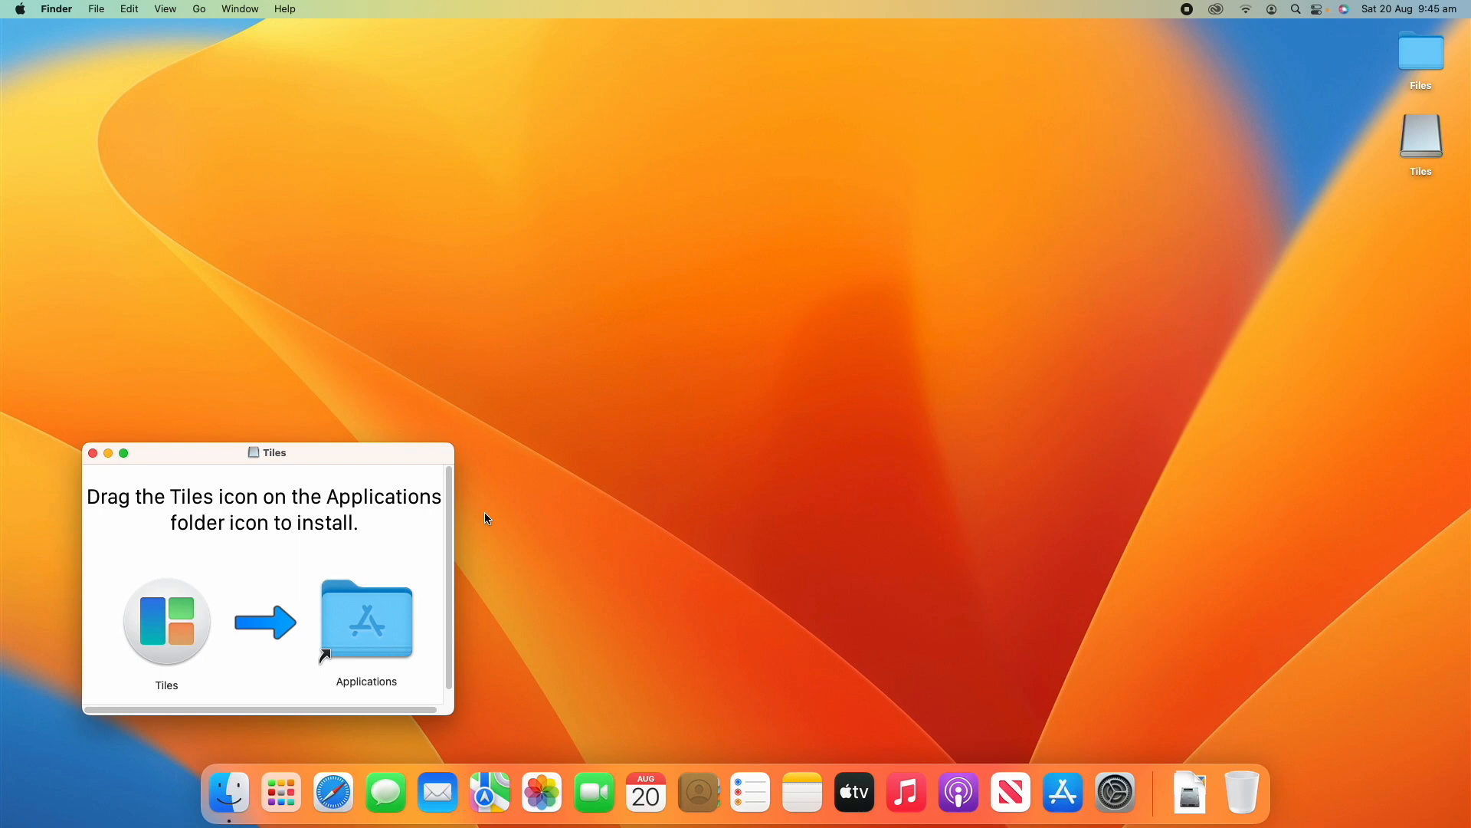
# Install Tiles into the Applications folder, close the installer window and eject the Tiles disk image
pyautogui.moveTo(221, 455); pyautogui.dragTo(717, 191)
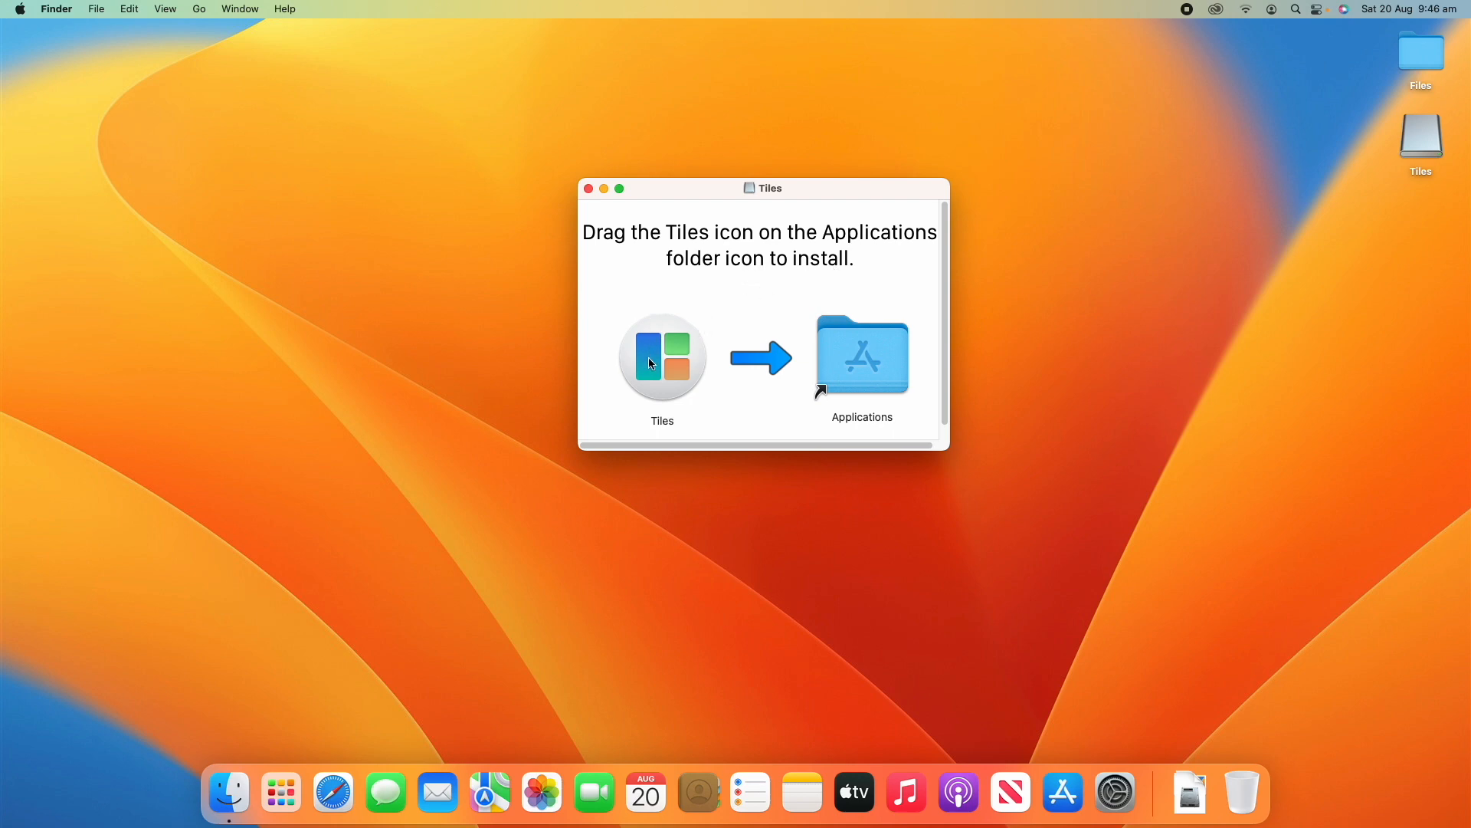
pyautogui.moveTo(651, 364); pyautogui.dragTo(869, 358)
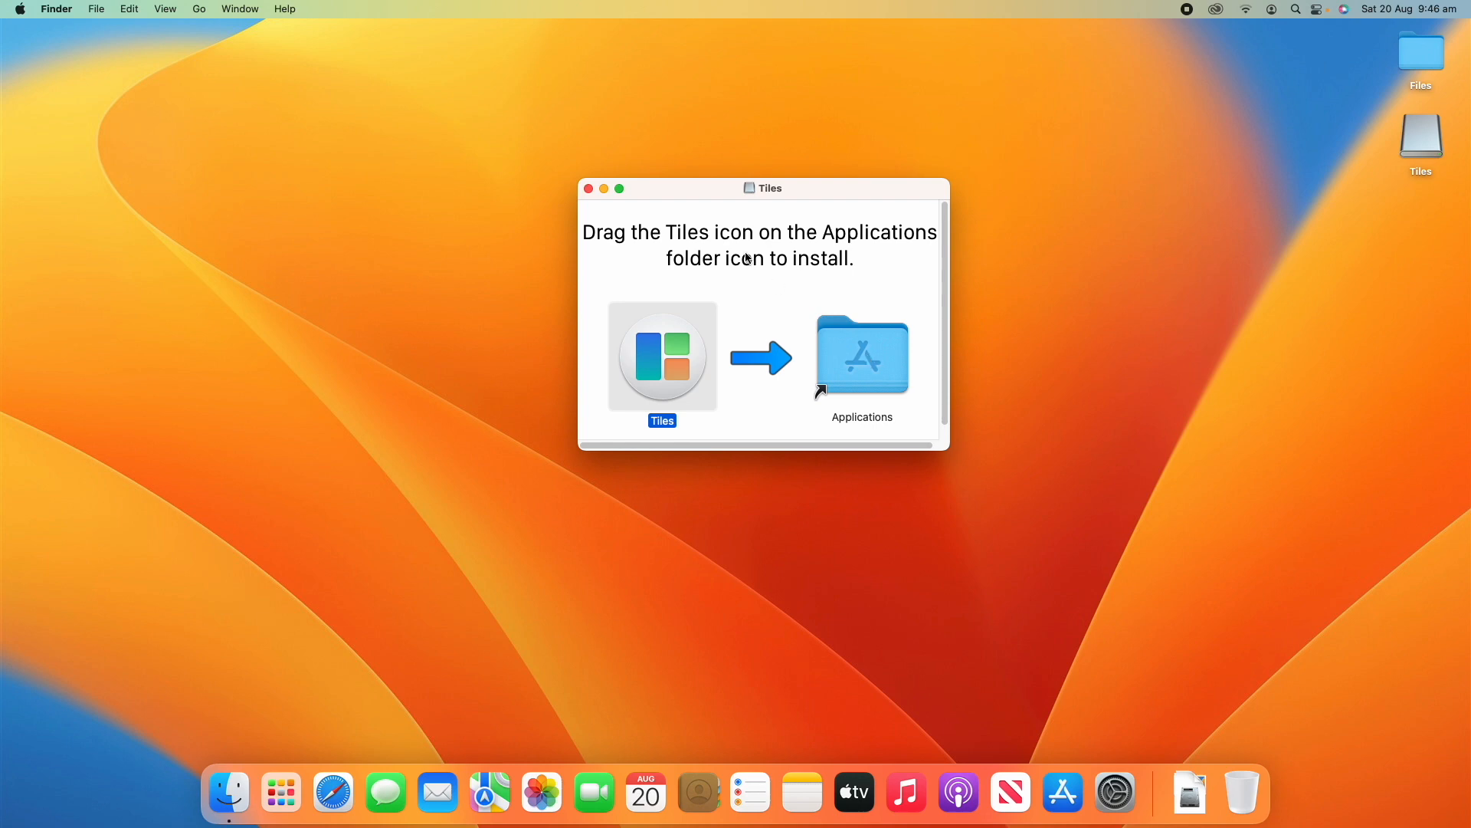
pyautogui.press('super+w')
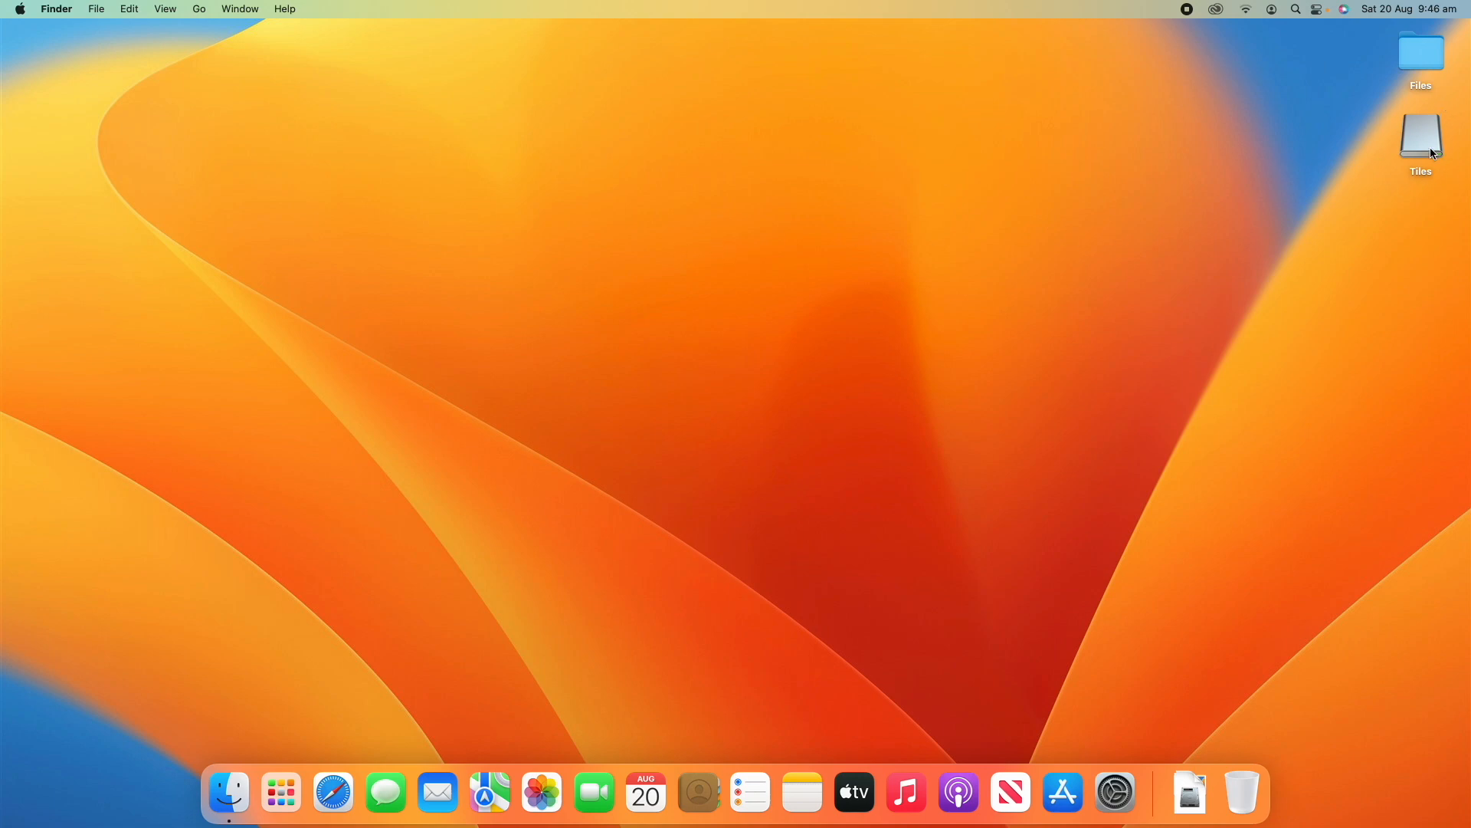
pyautogui.moveTo(1430, 147); pyautogui.dragTo(1254, 790)
# Launch Tiles through a Spotlight search for "tiles", approve opening the downloaded app and dismiss its introduction
pyautogui.press('super+space')
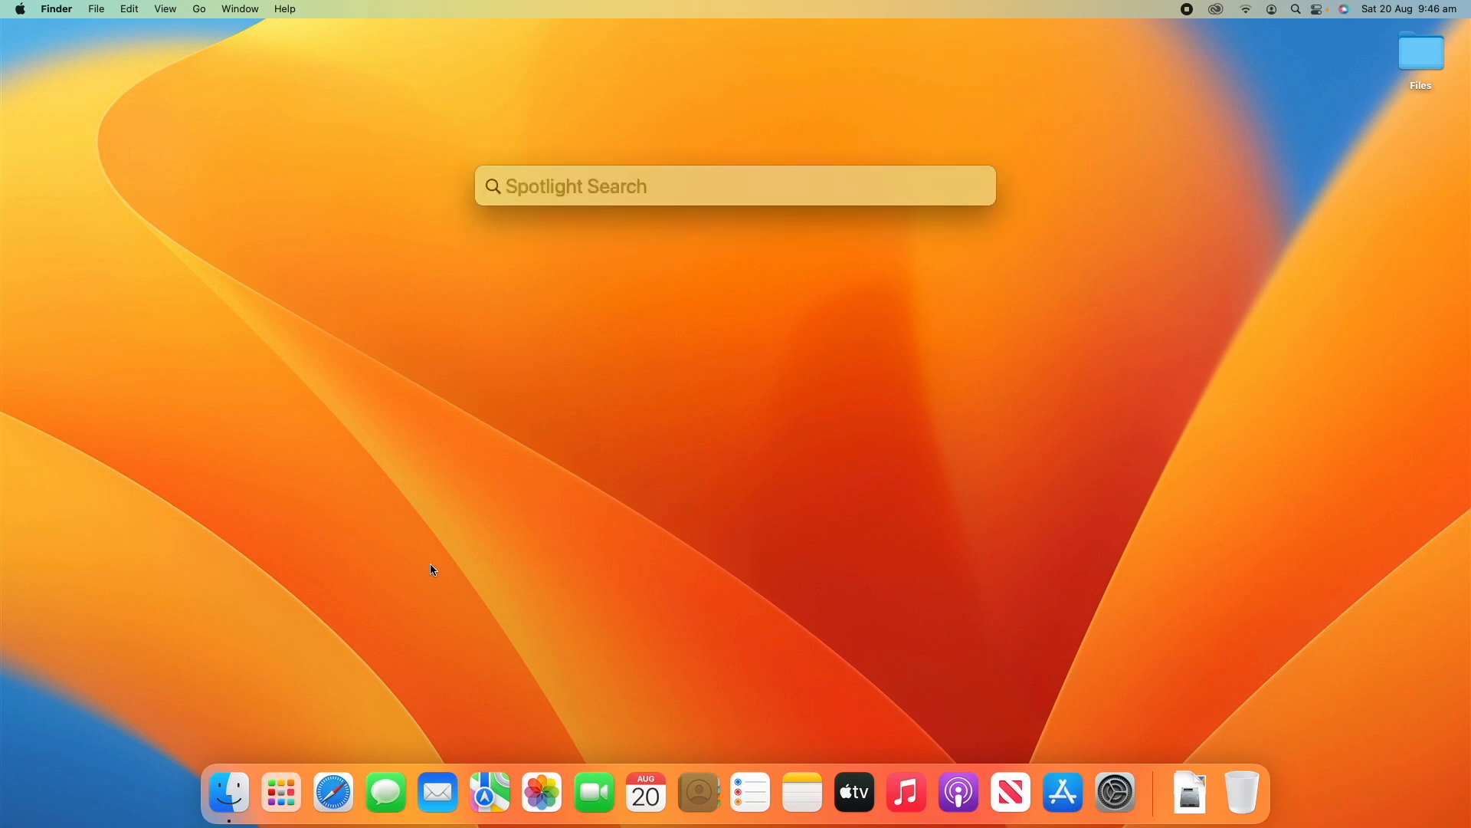
pyautogui.write('tiles')
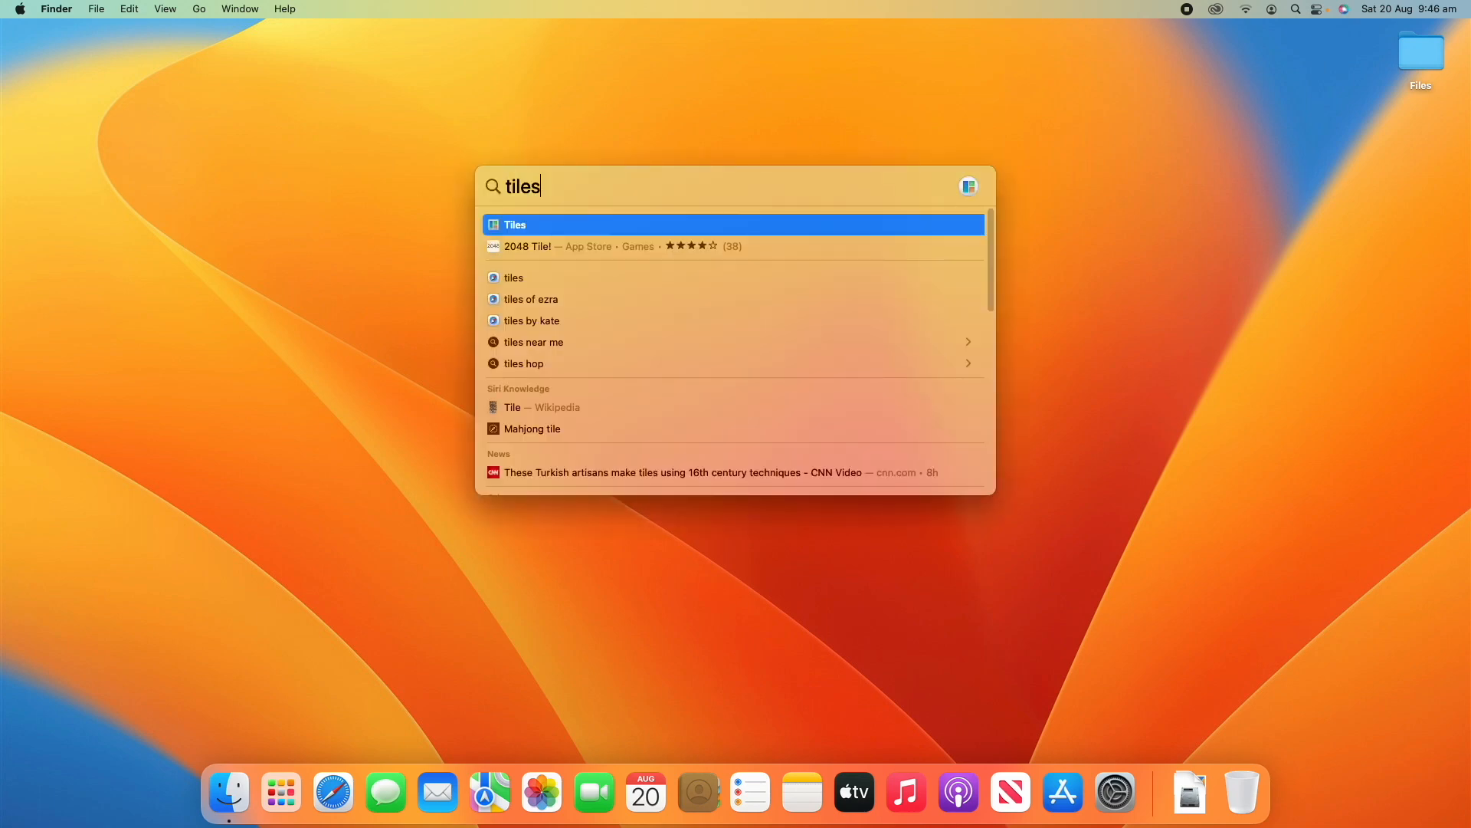
pyautogui.press('Return')
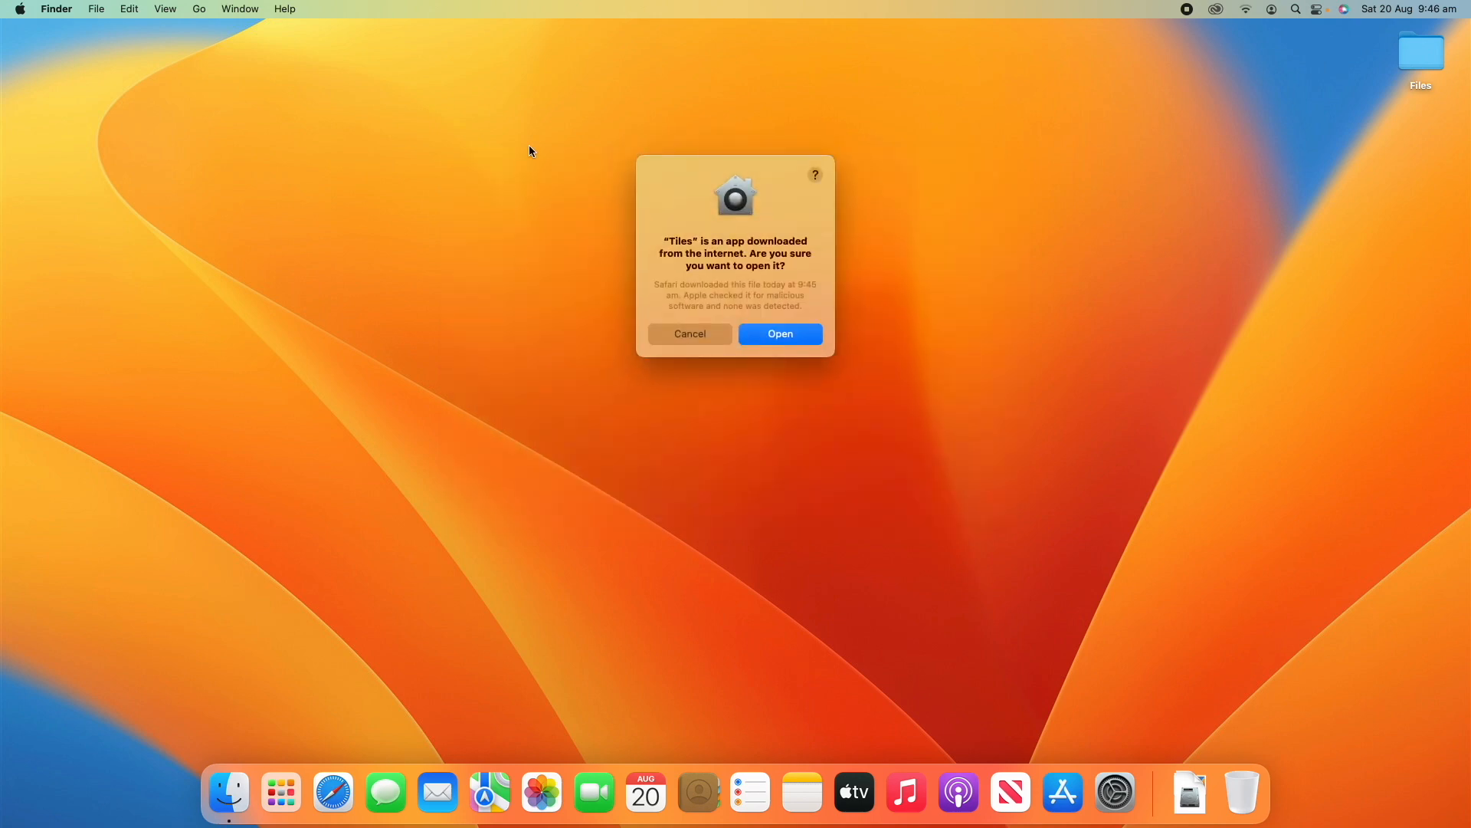
pyautogui.click(805, 336)
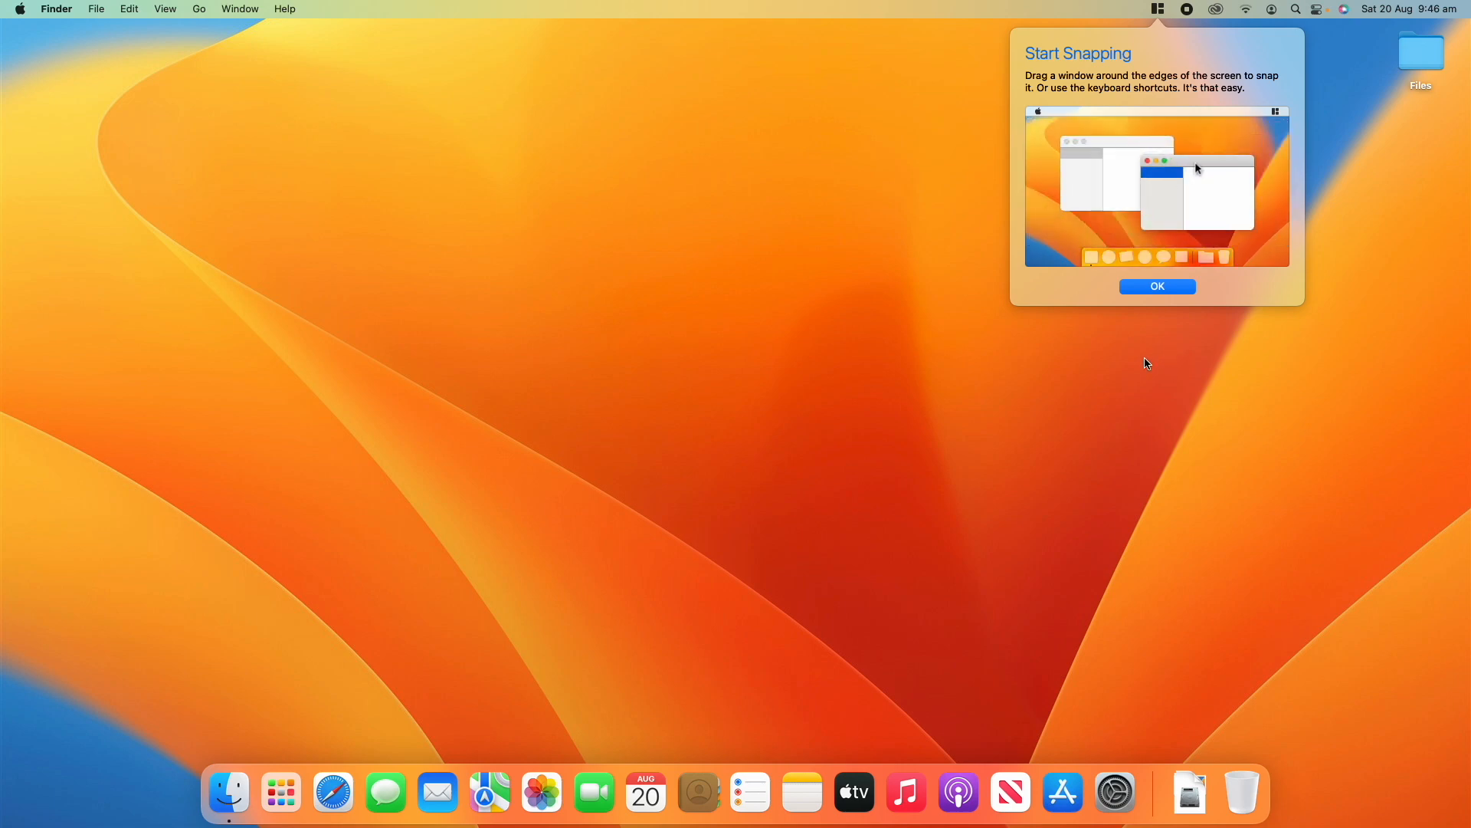
pyautogui.click(1174, 288)
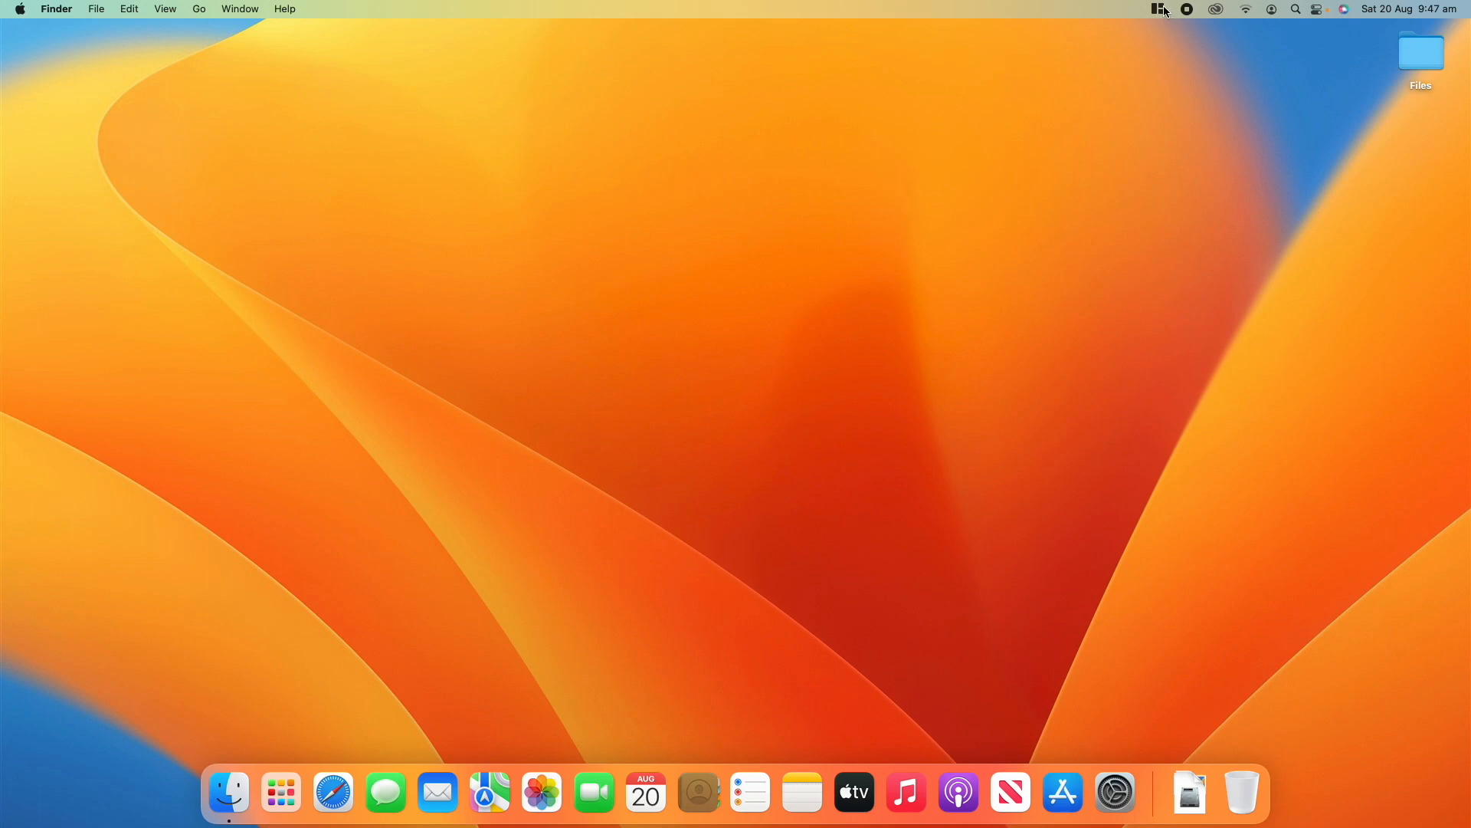
pyautogui.click(1162, 9)
# Open the Apple website in Safari along with System Preferences, Notes and Reminders, continuing past the Reminders welcome screen
pyautogui.click(332, 791)
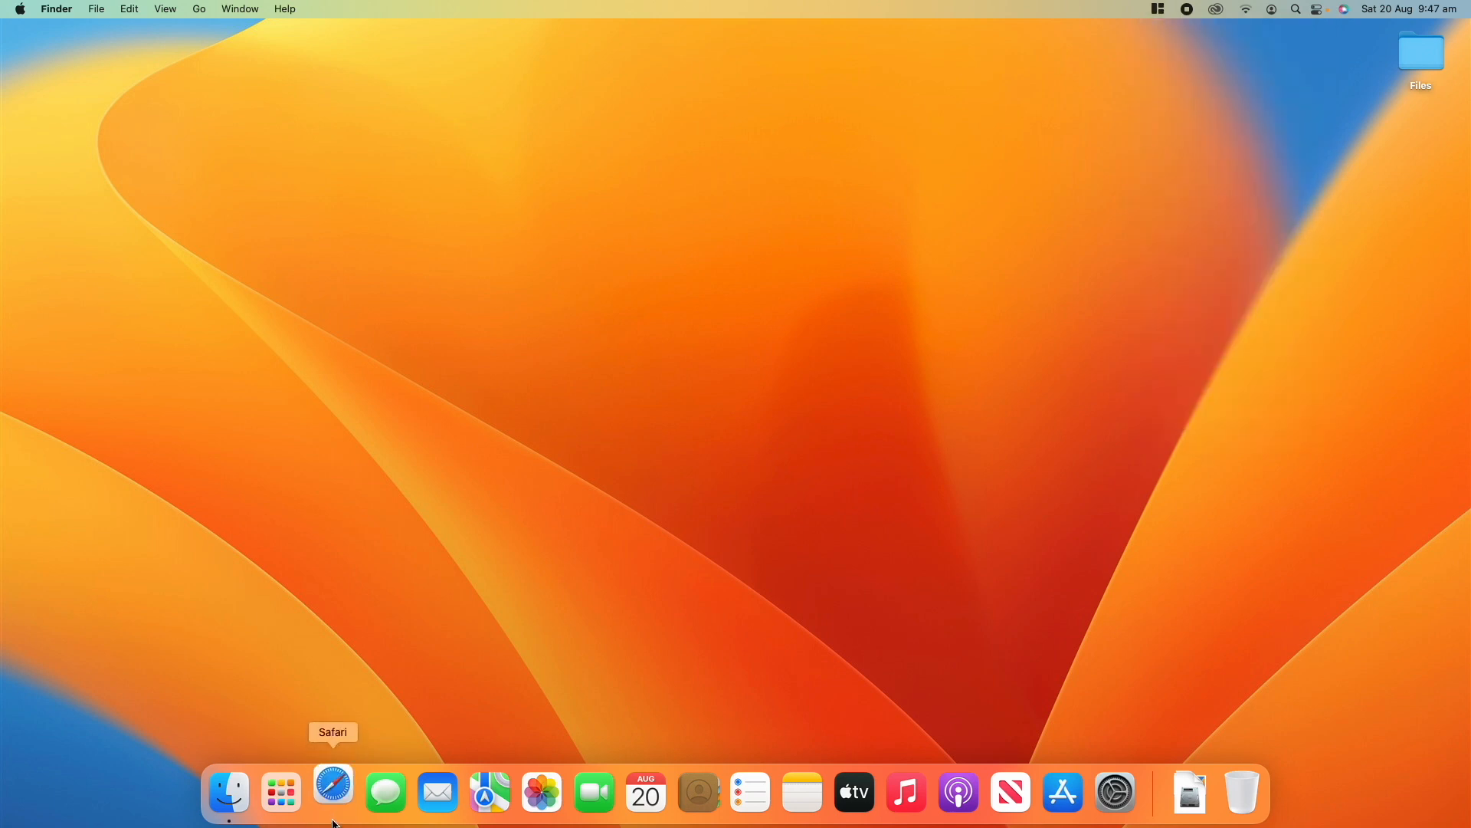
pyautogui.click(414, 352)
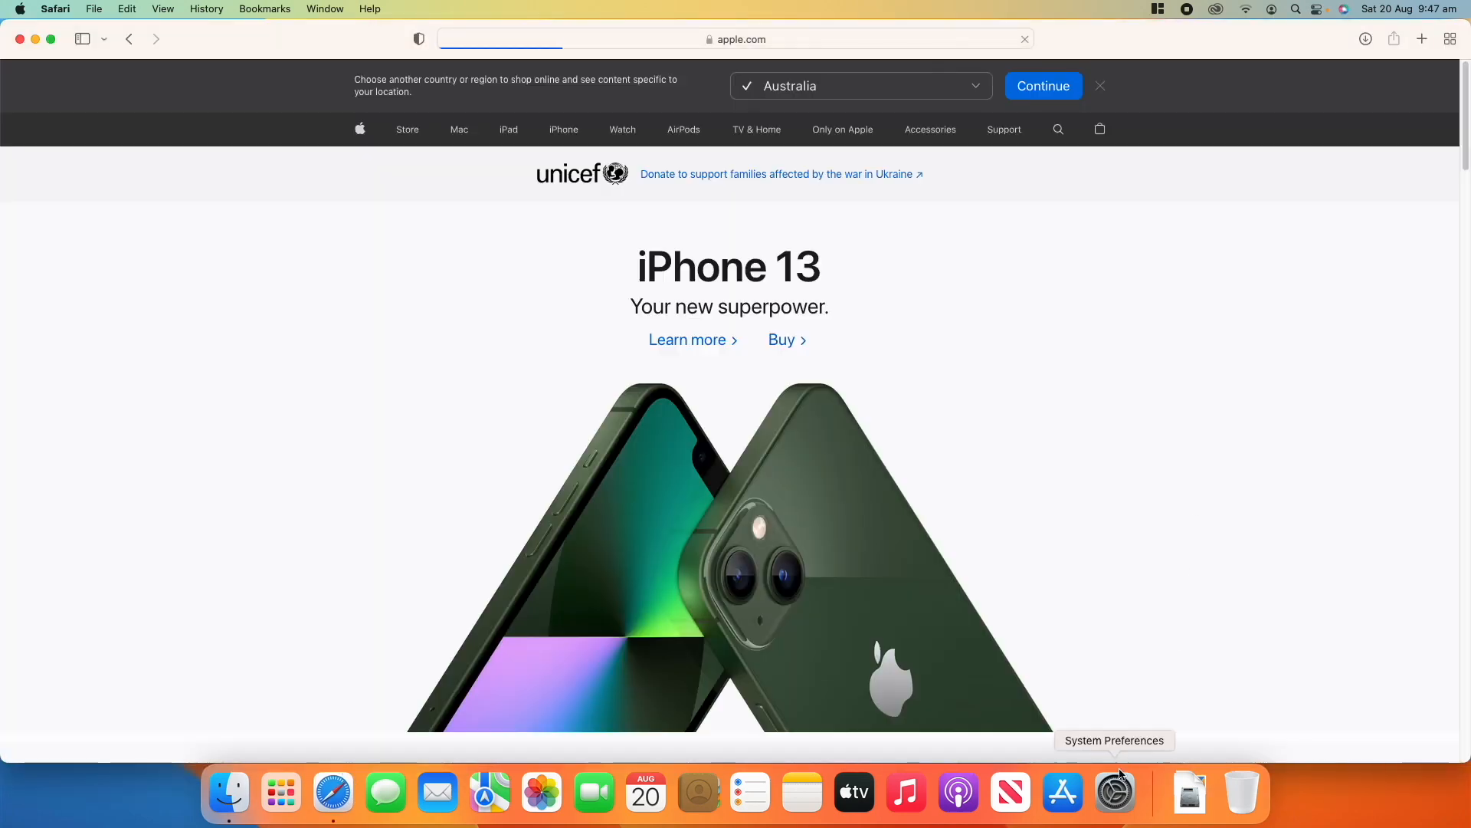
pyautogui.click(1120, 774)
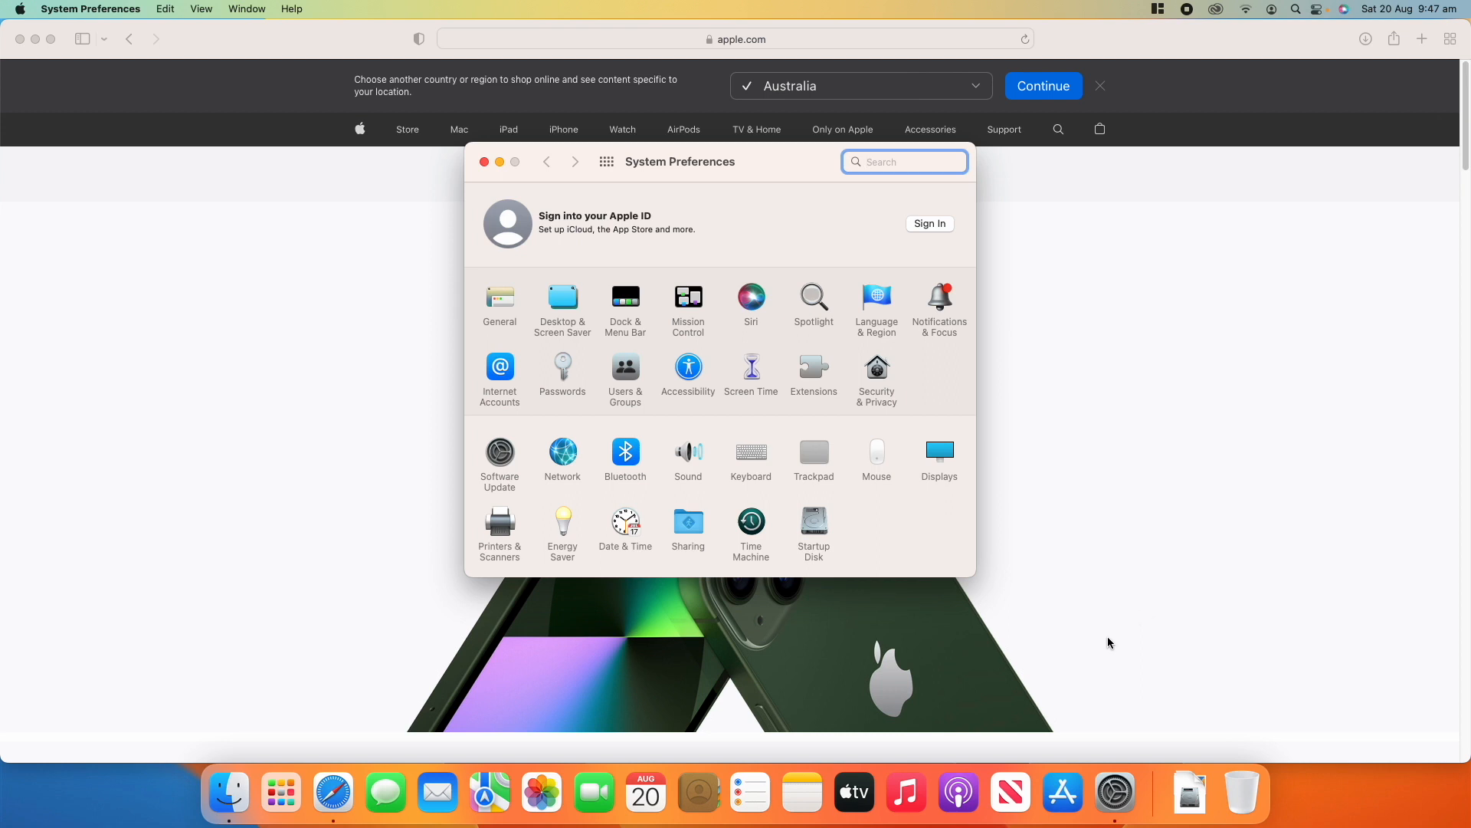
pyautogui.click(792, 785)
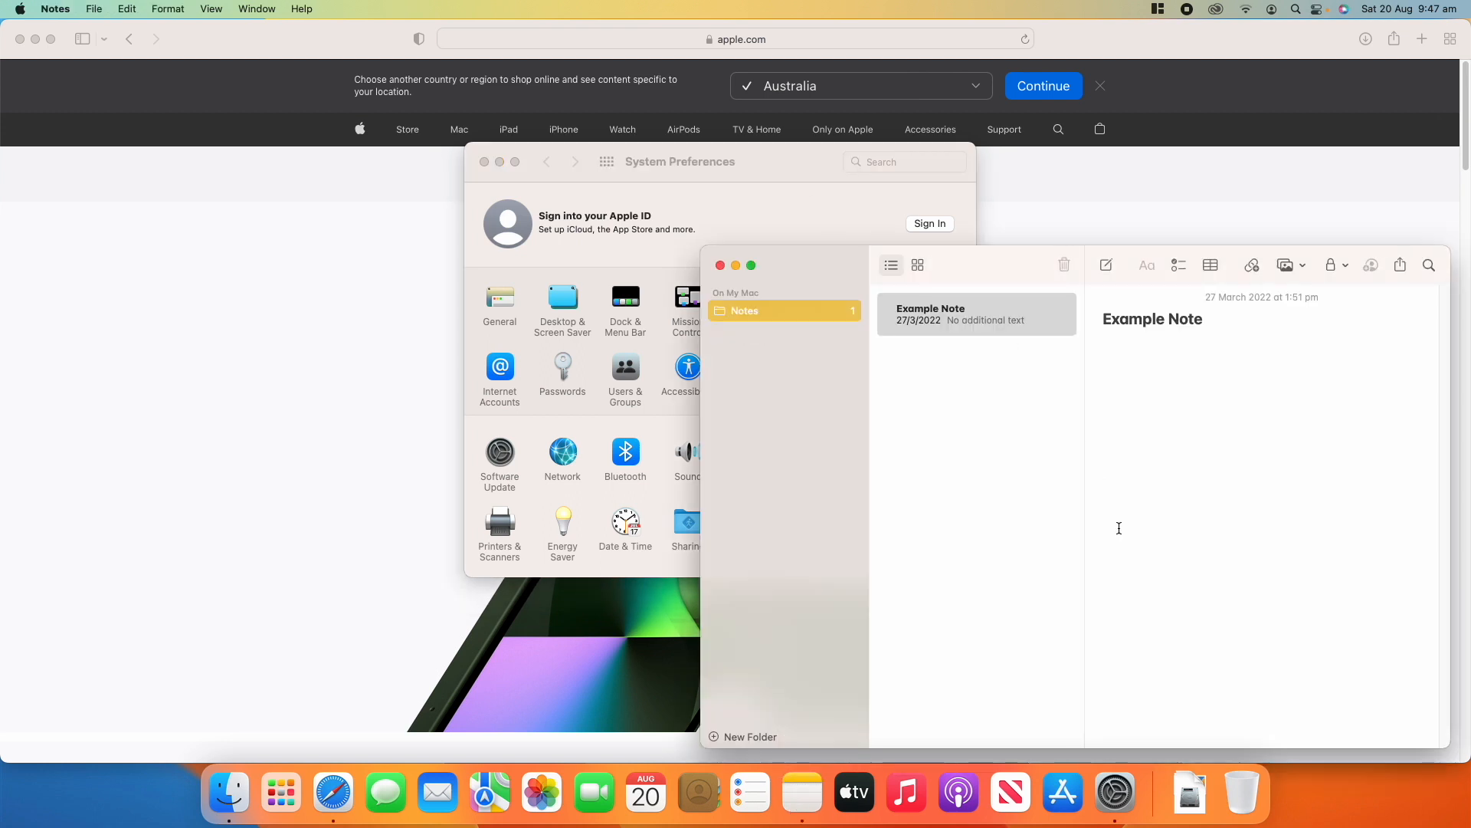
pyautogui.click(738, 790)
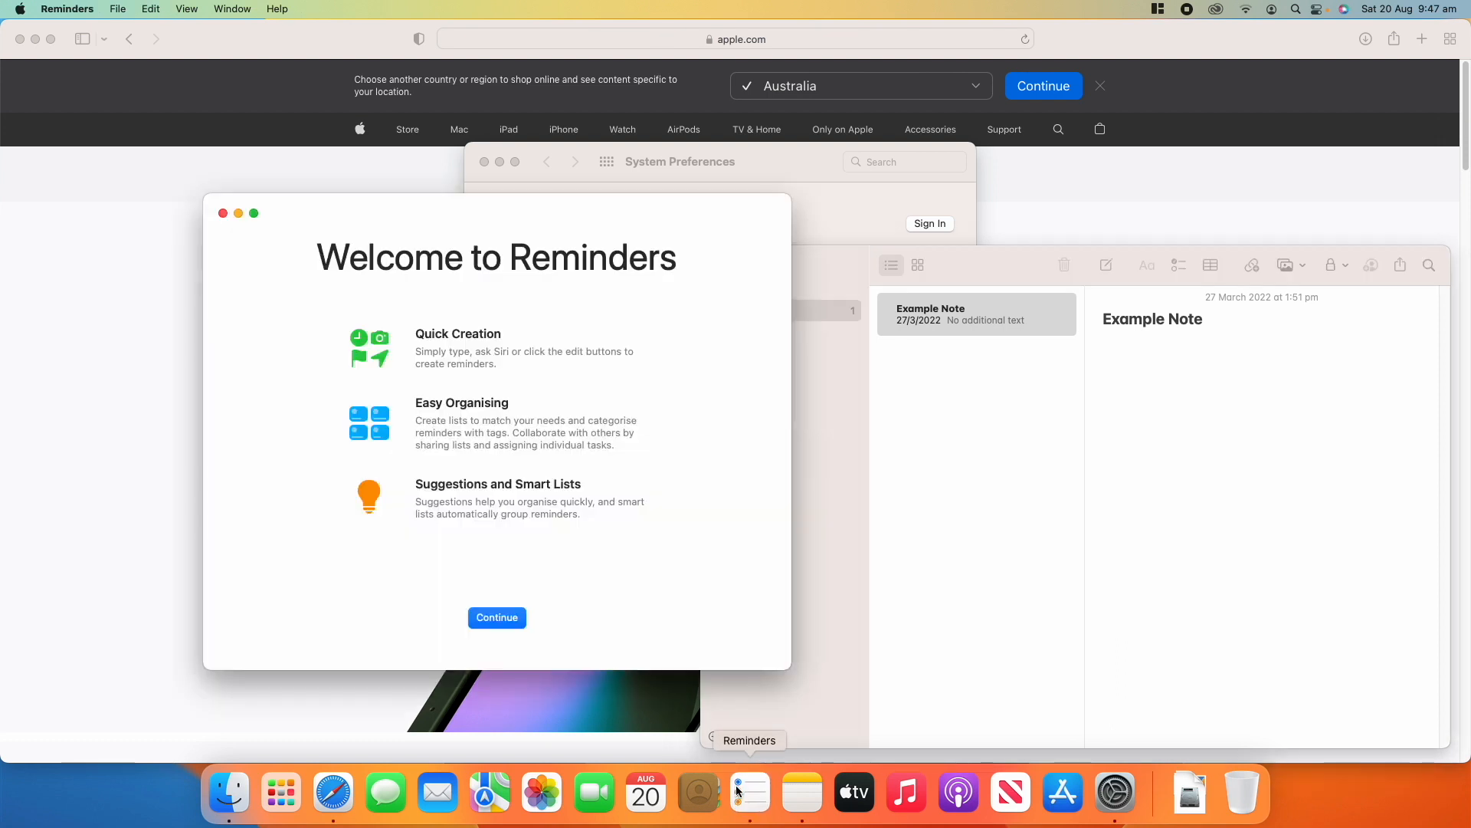
pyautogui.click(492, 614)
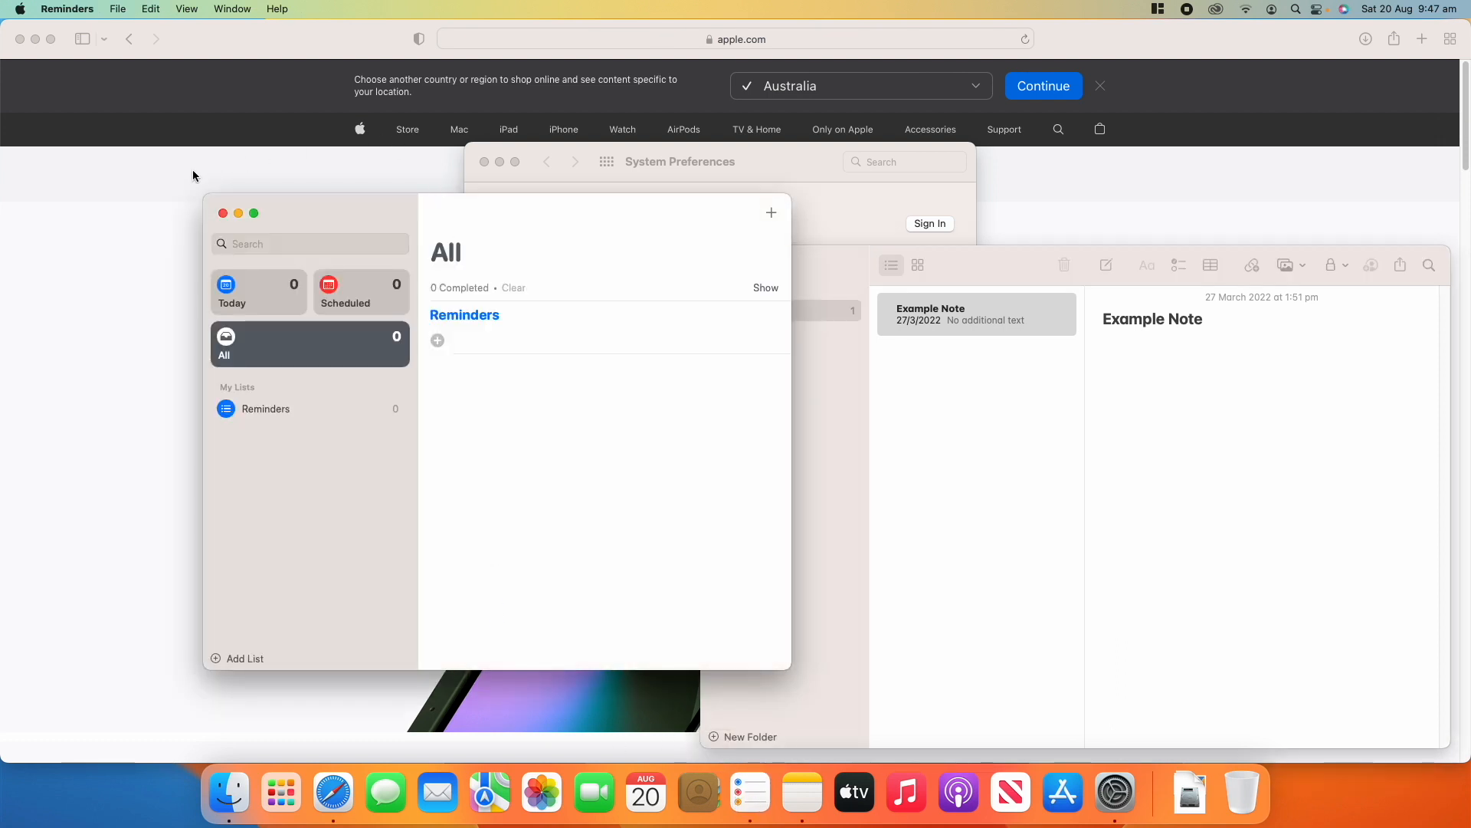
# Snap Safari to the left half of the screen, Notes to the top-right quarter and Reminders to the bottom-right quarter
pyautogui.click(136, 181)
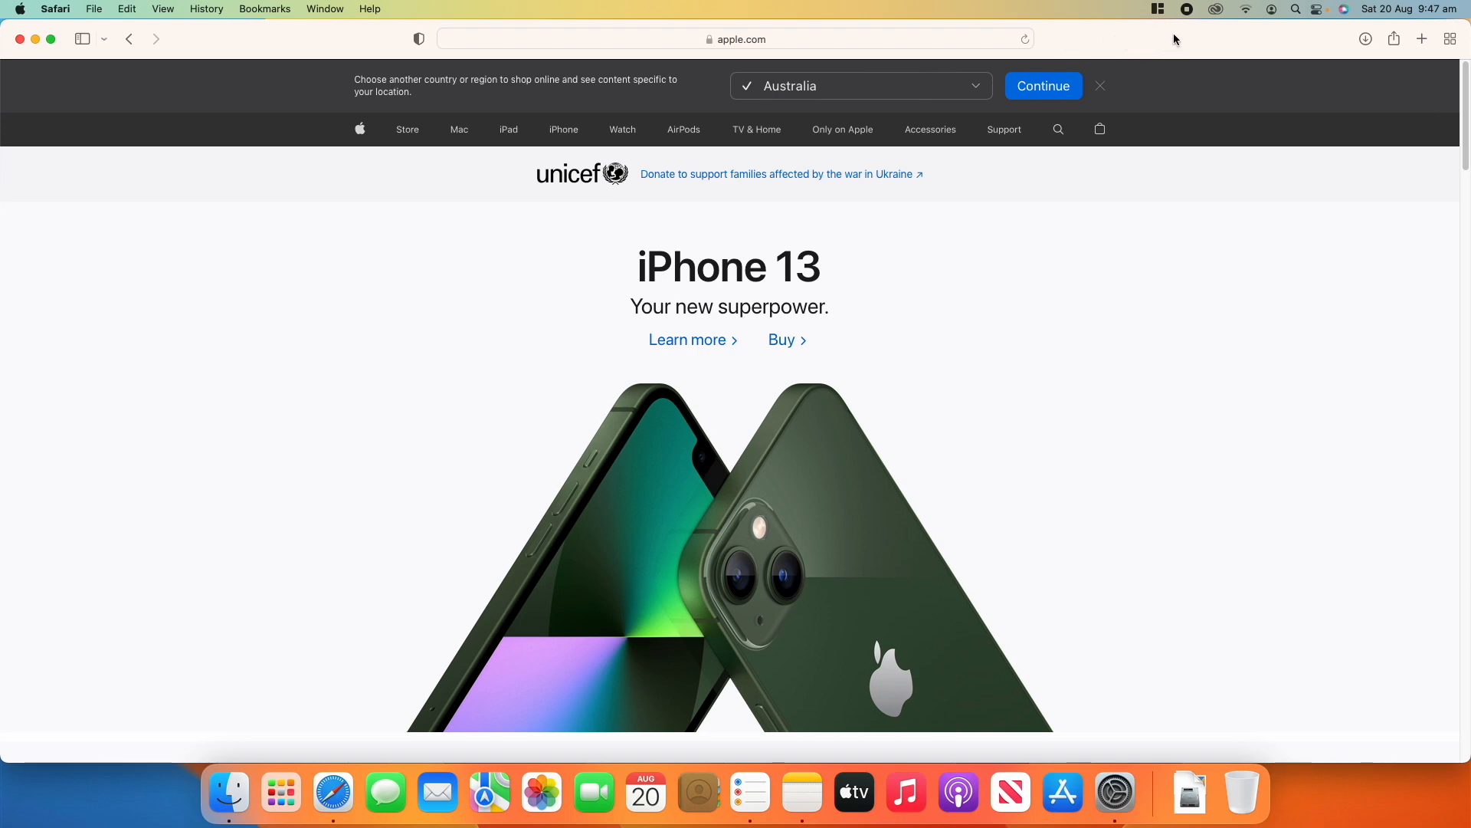
pyautogui.moveTo(1178, 34); pyautogui.dragTo(3, 371)
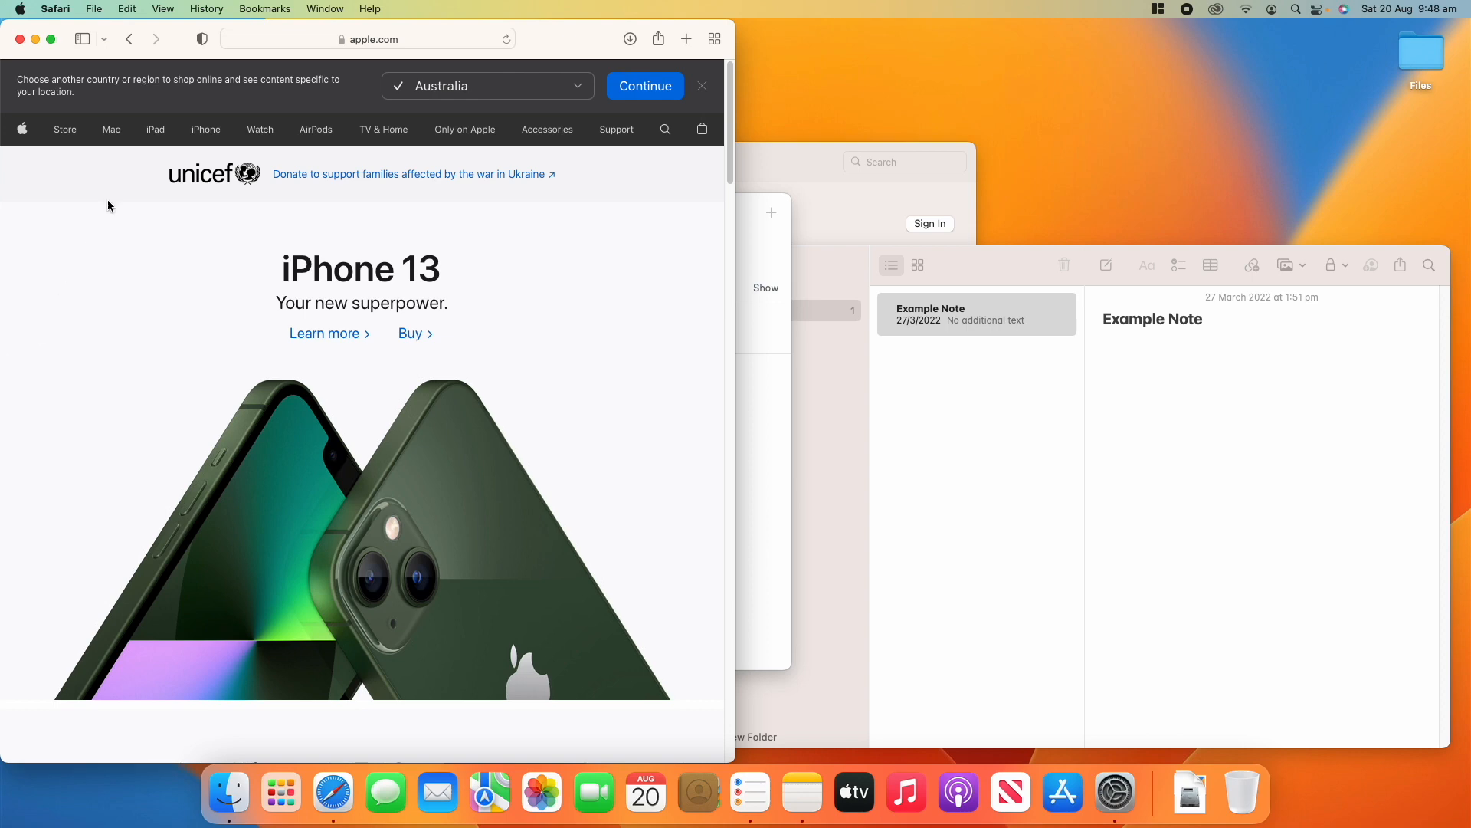
pyautogui.moveTo(751, 201); pyautogui.dragTo(1290, 375)
pyautogui.moveTo(991, 265); pyautogui.dragTo(1469, 356)
pyautogui.moveTo(1003, 37); pyautogui.dragTo(1468, 71)
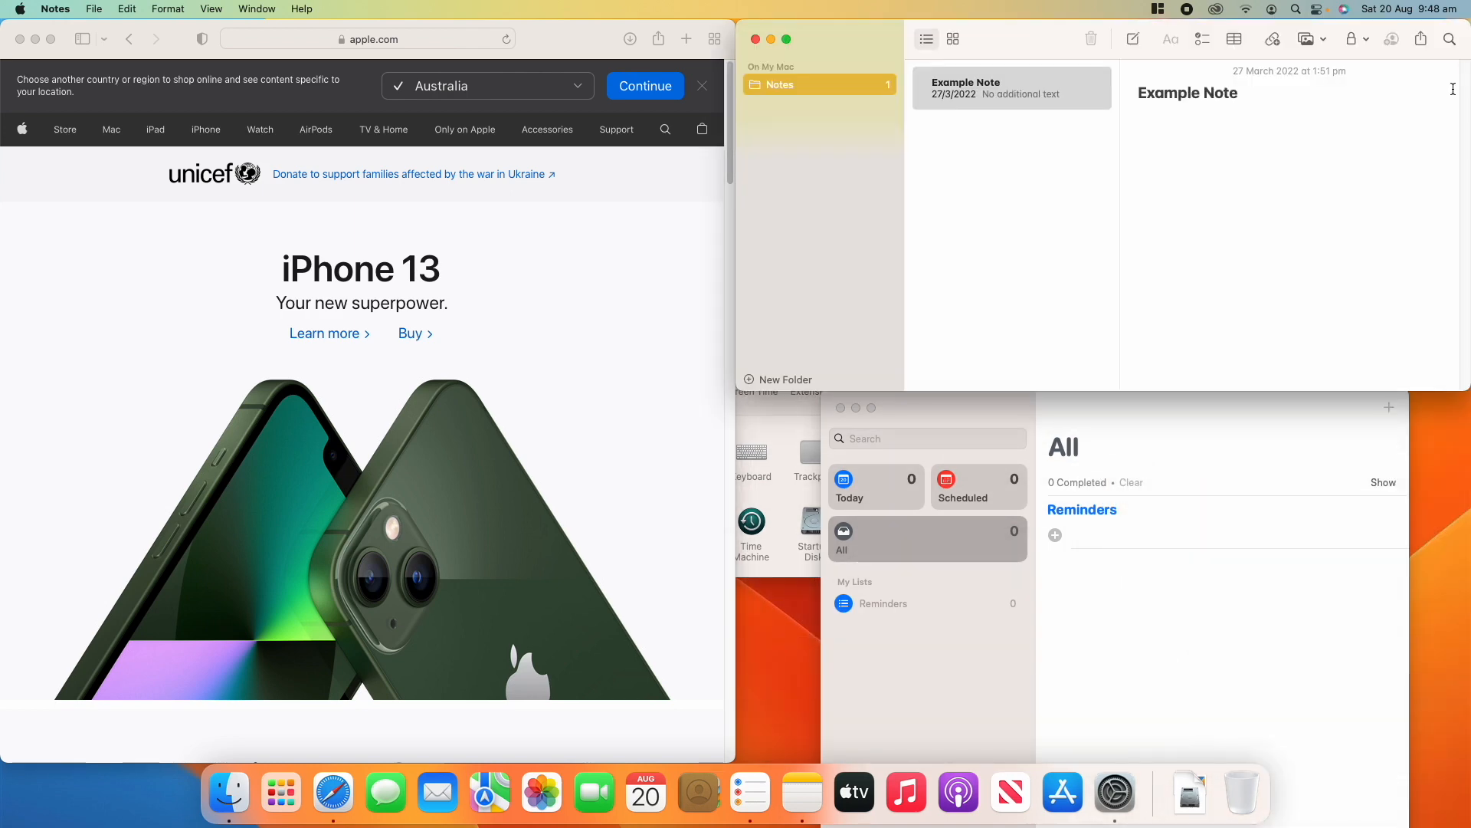
pyautogui.moveTo(1167, 412); pyautogui.dragTo(1470, 777)
# Switch focus between the snapped Safari, Notes and Reminders windows and look through the Apple home page
pyautogui.click(909, 278)
pyautogui.click(659, 345)
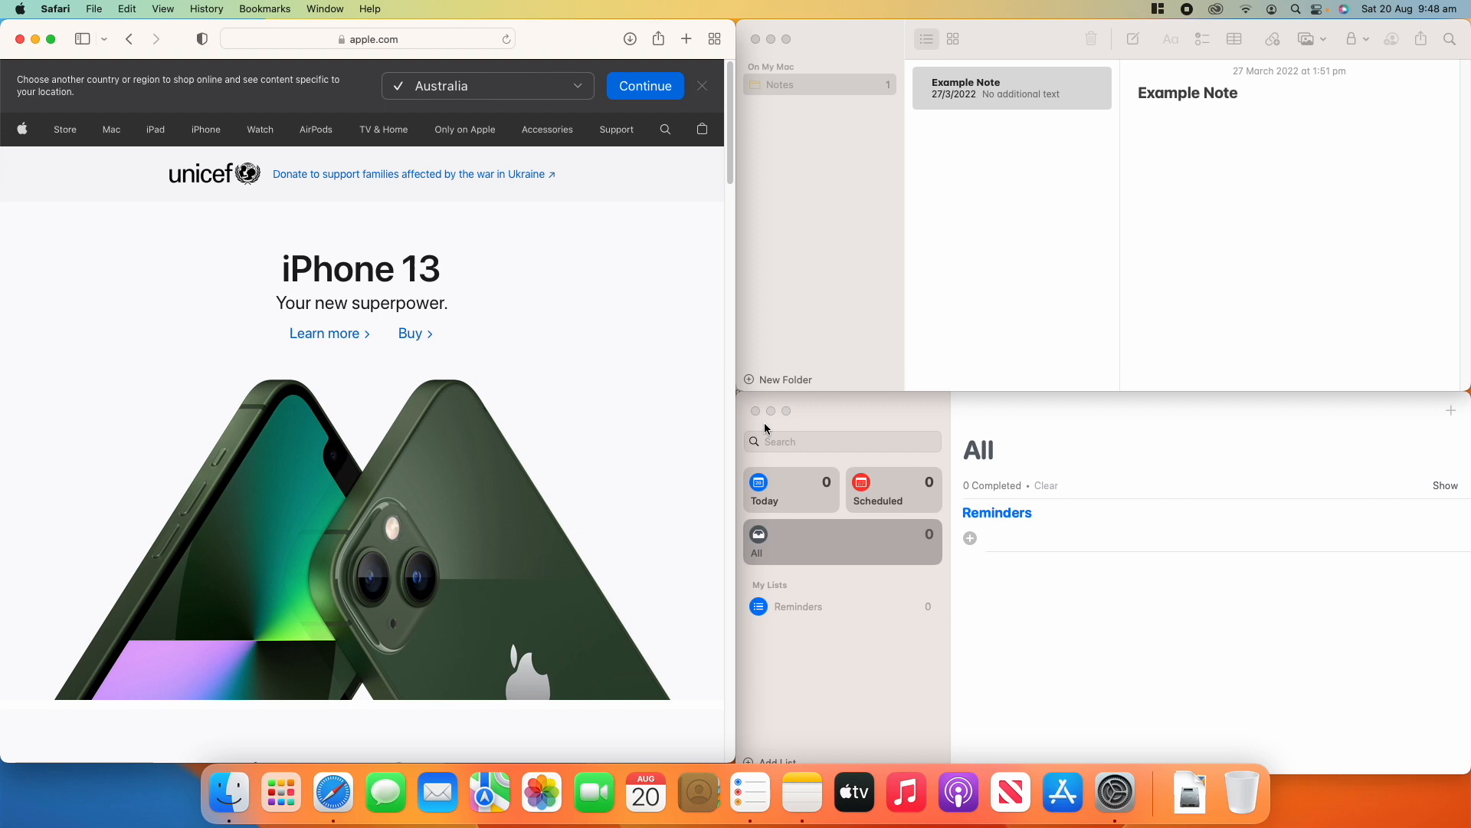
pyautogui.click(1152, 605)
pyautogui.click(749, 314)
pyautogui.click(685, 338)
pyautogui.click(976, 264)
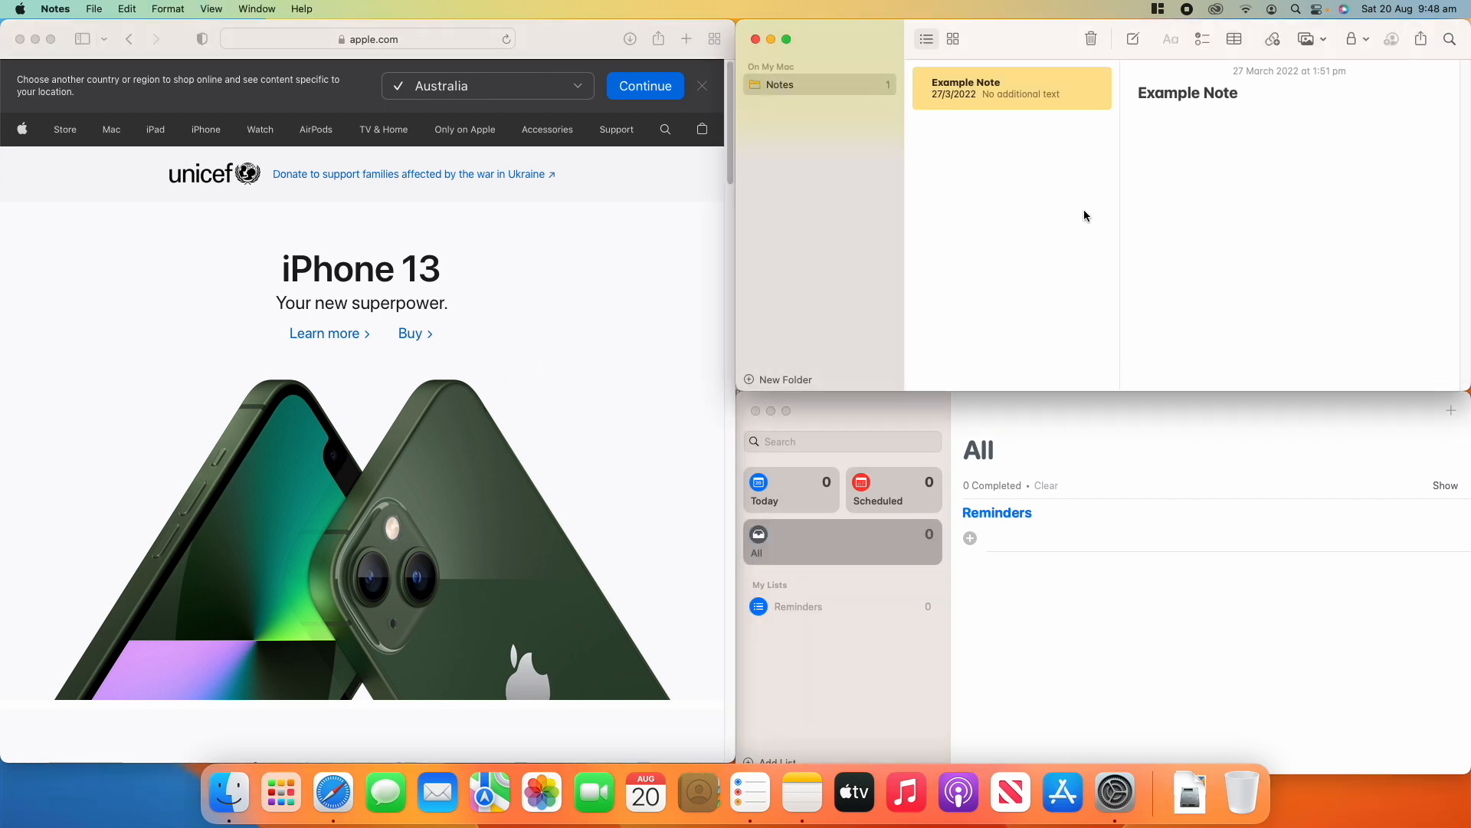
pyautogui.click(1154, 581)
pyautogui.click(601, 477)
pyautogui.scroll(-5, 527, 519)
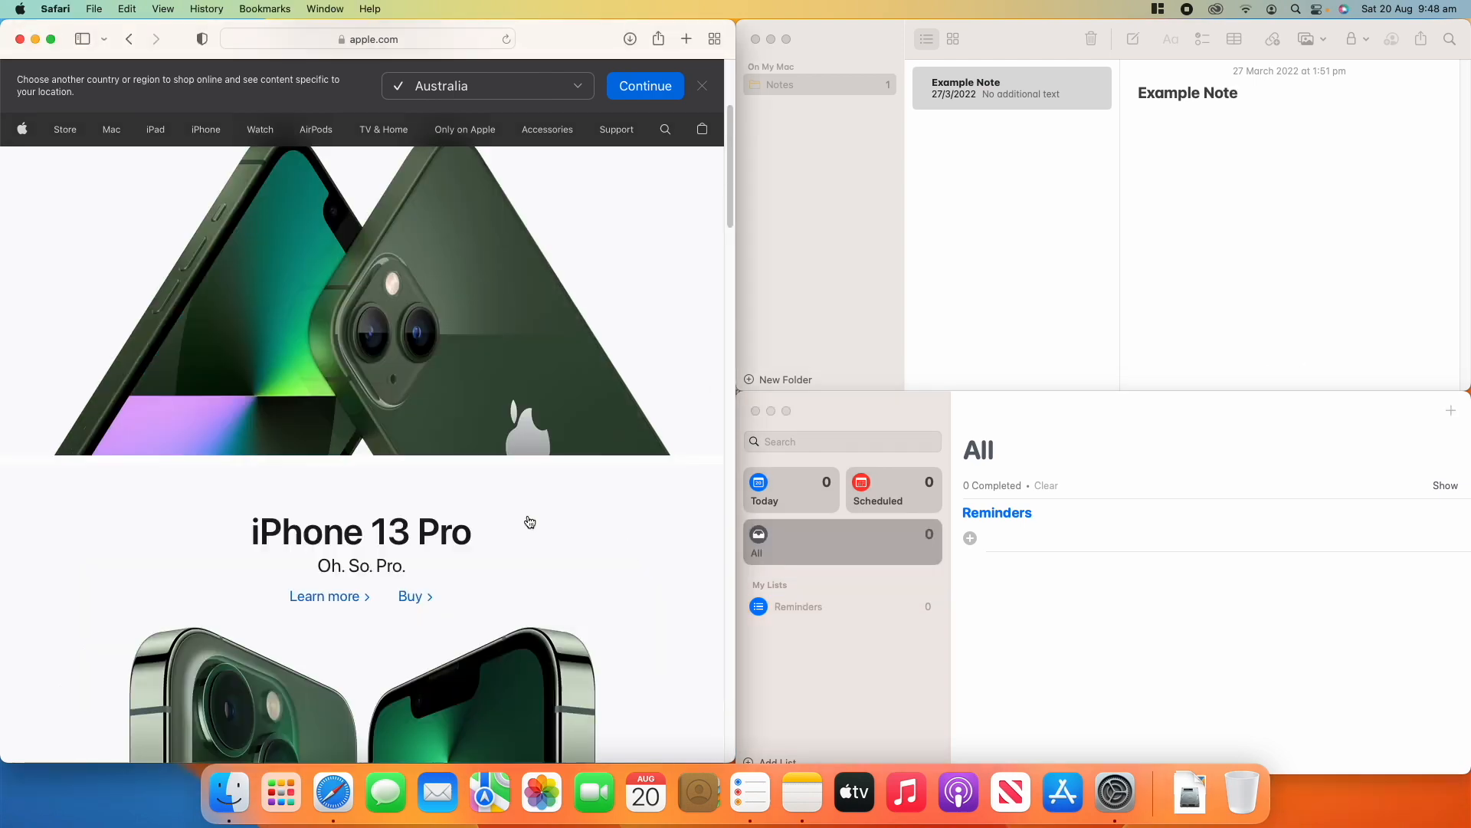
pyautogui.scroll(-20, 529, 522)
pyautogui.scroll(15, 536, 525)
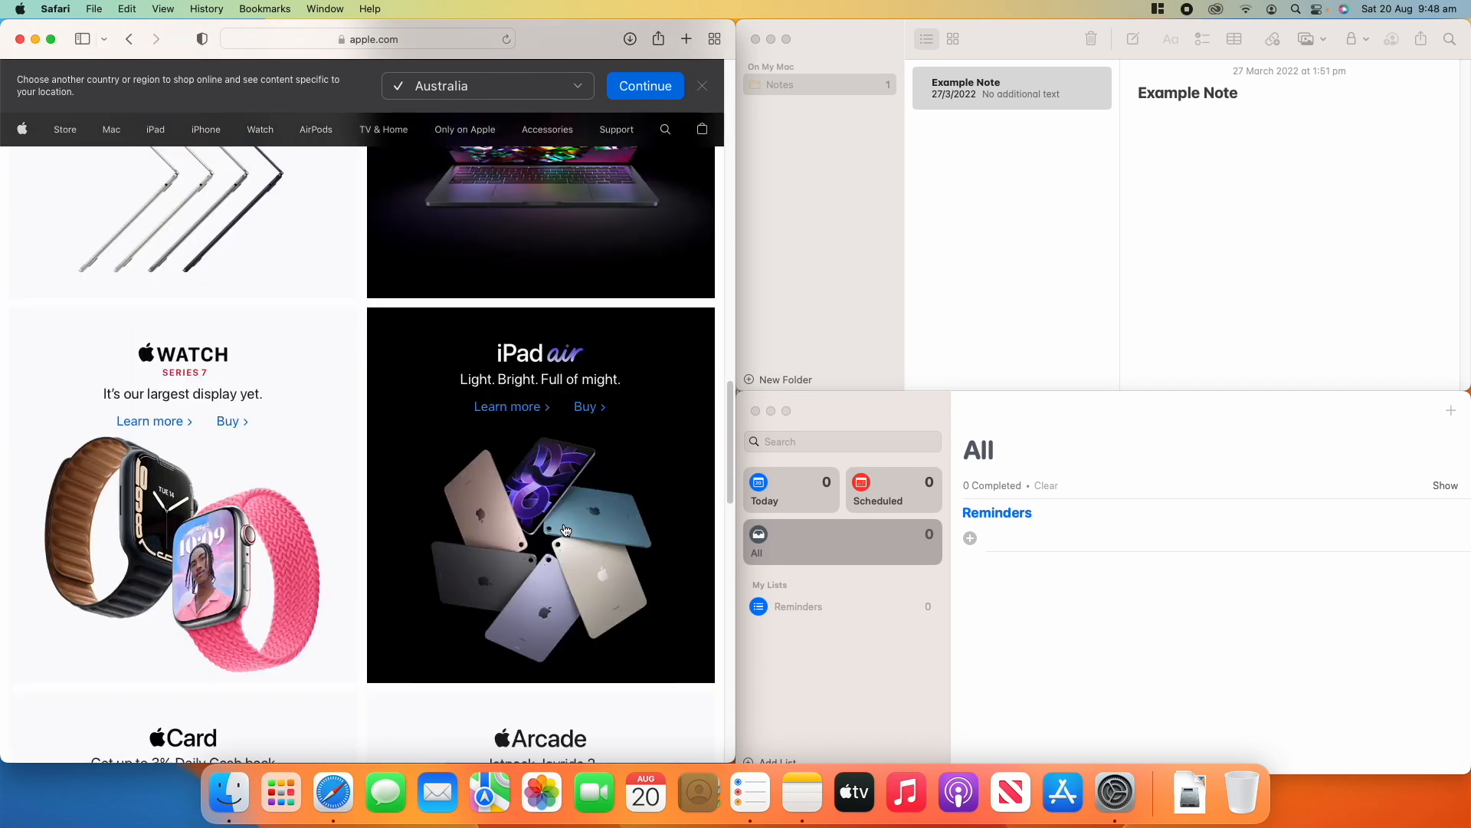
pyautogui.scroll(5, 566, 529)
pyautogui.click(1027, 233)
pyautogui.click(1280, 688)
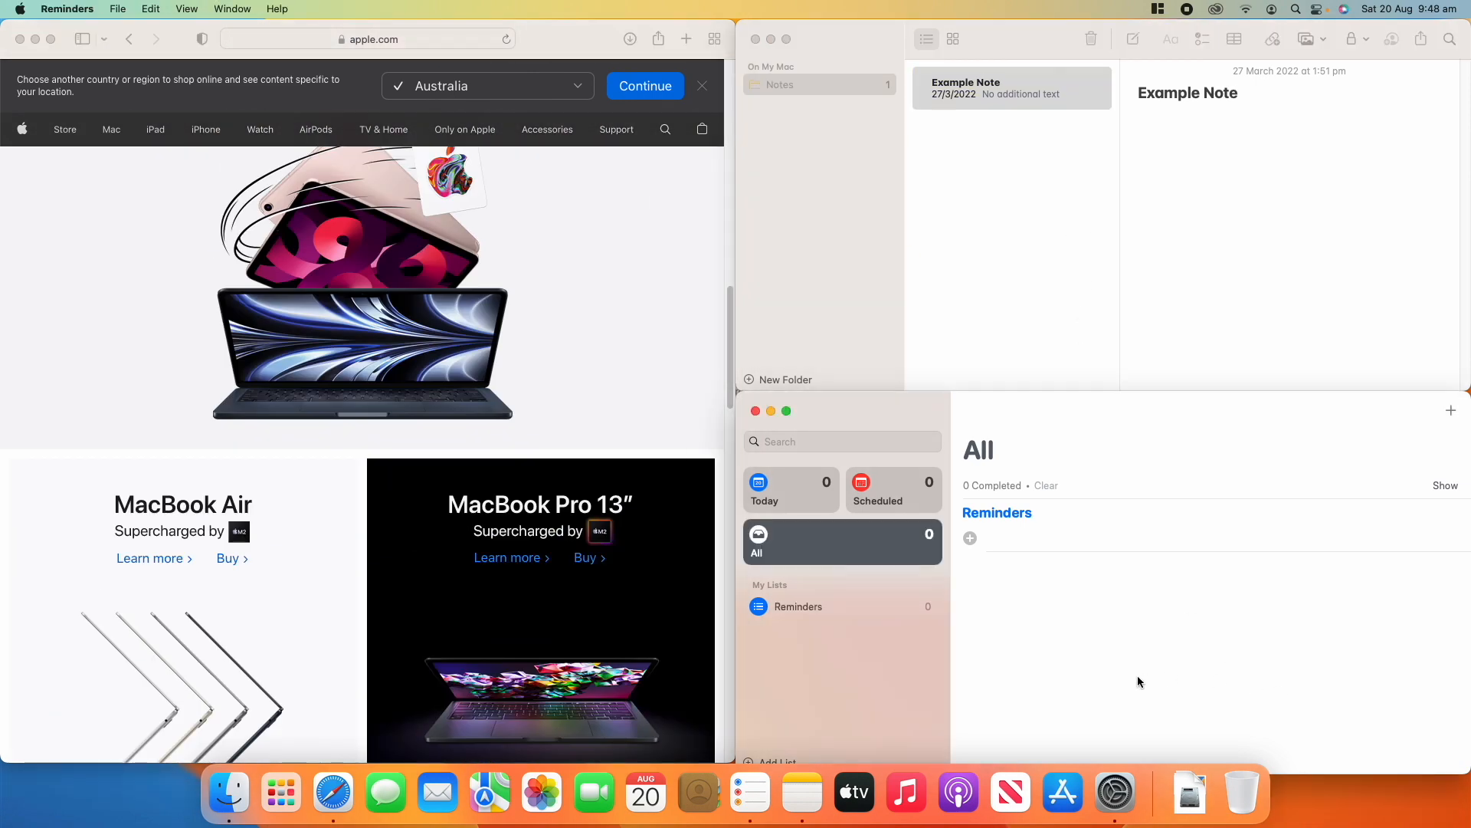
# Add a reminder reading "This is a quick" to the Reminders list
pyautogui.click(972, 540)
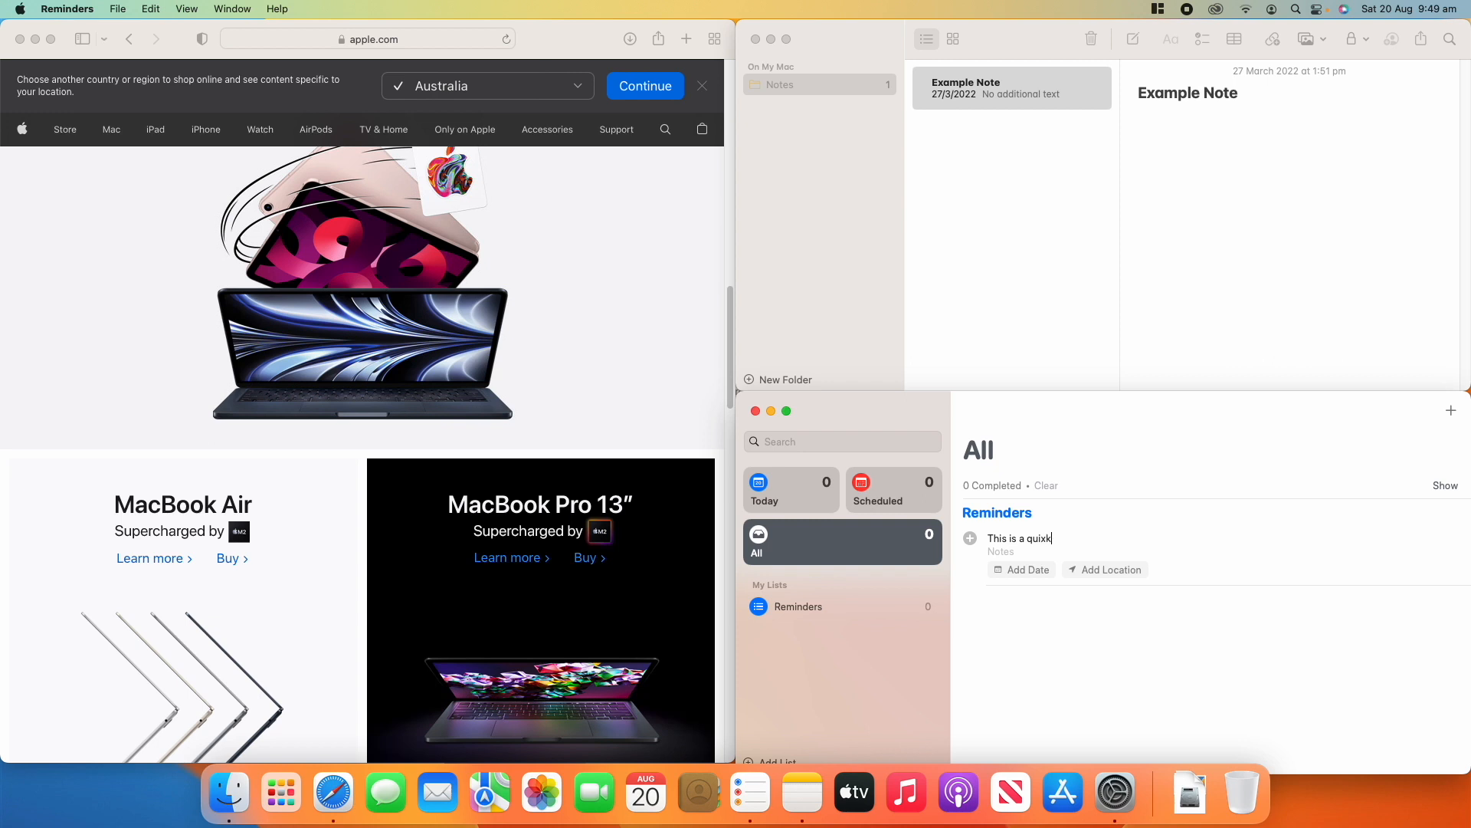
pyautogui.press('BackSpace')
pyautogui.press('BackSpace')
# Pull the Notes window out of its snapped quarter into a floating window overlapping Safari and Reminders
pyautogui.click(1062, 354)
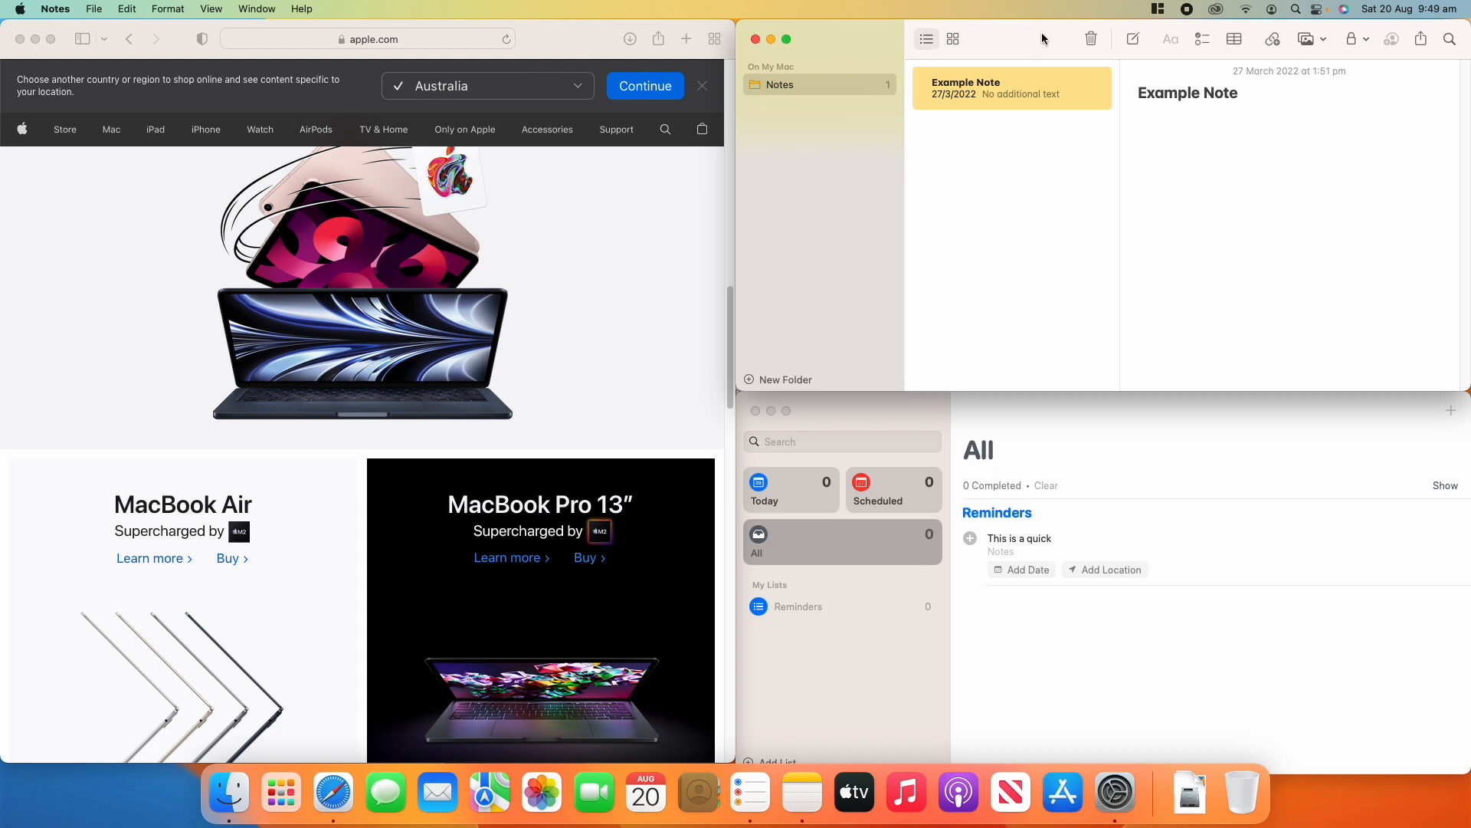
pyautogui.moveTo(1042, 32); pyautogui.dragTo(1470, 44)
pyautogui.moveTo(986, 48); pyautogui.dragTo(843, 96)
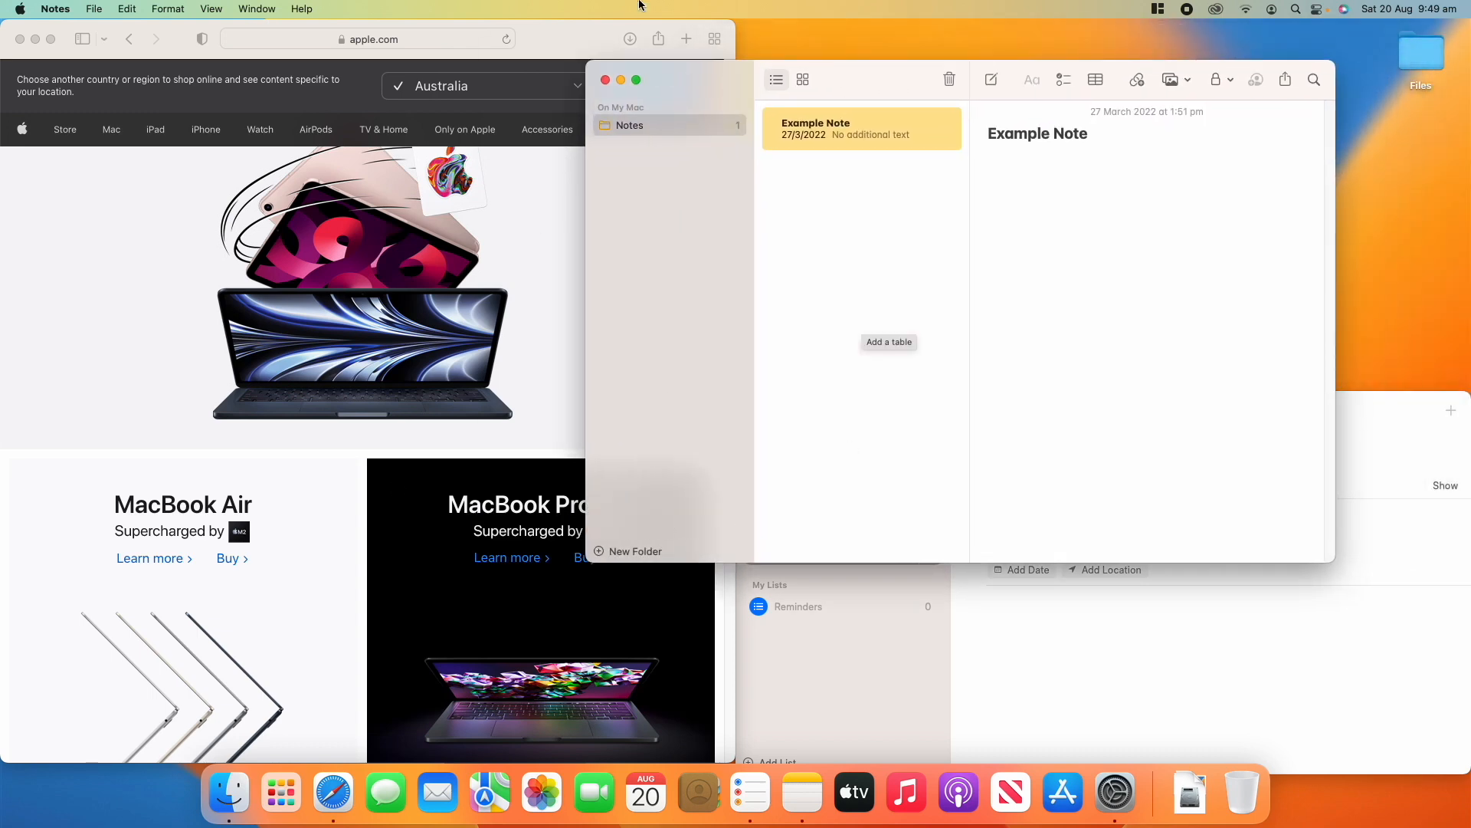
# Bring Safari to the front and snap it from the left half to fill the whole screen
pyautogui.doubleClick(585, 45)
pyautogui.moveTo(443, 28); pyautogui.dragTo(540, 16)
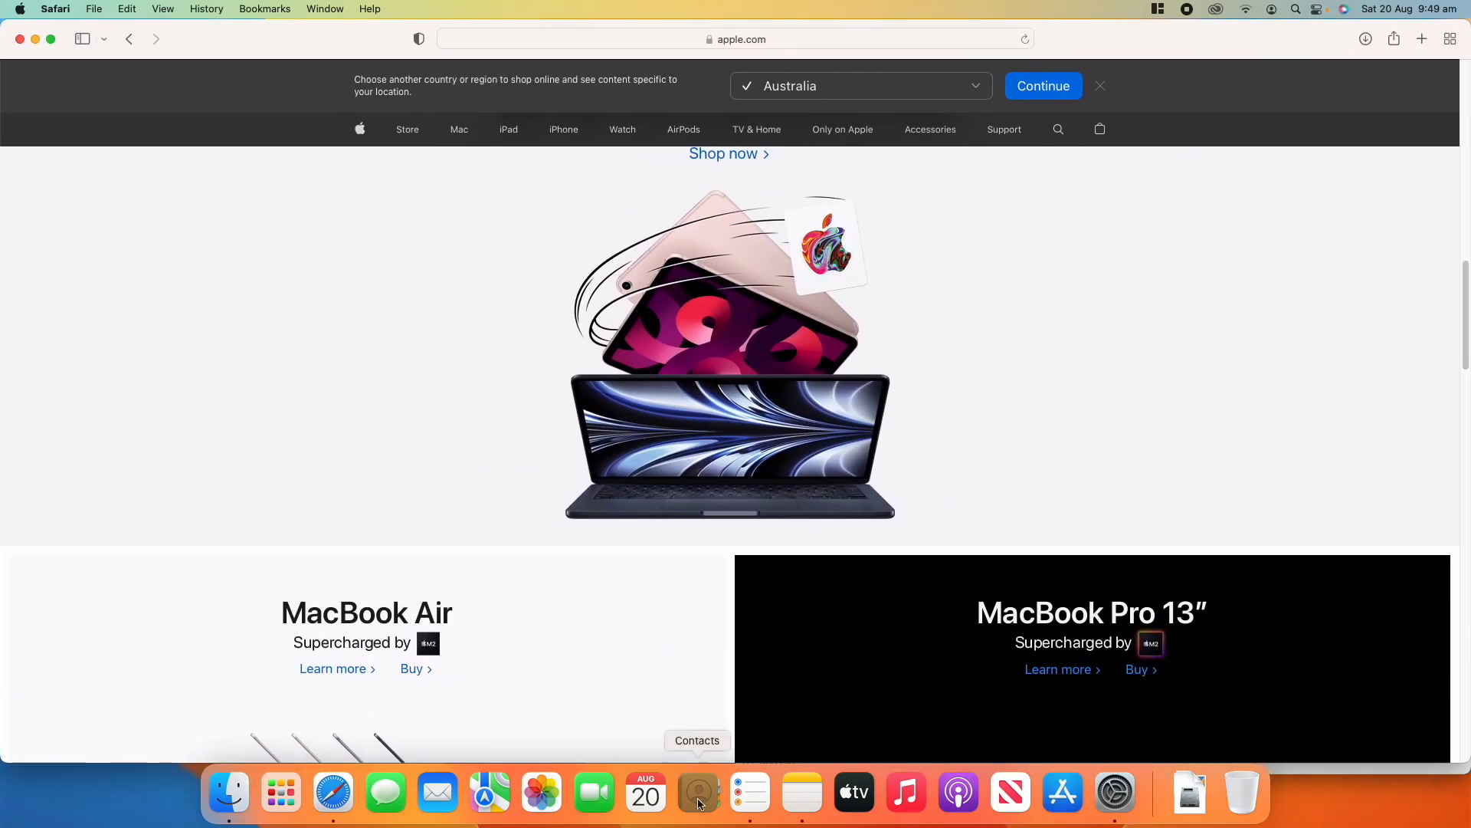
# Bring Reminders forward, snap it to fill the screen, and return it to a floating window over Safari
pyautogui.click(750, 794)
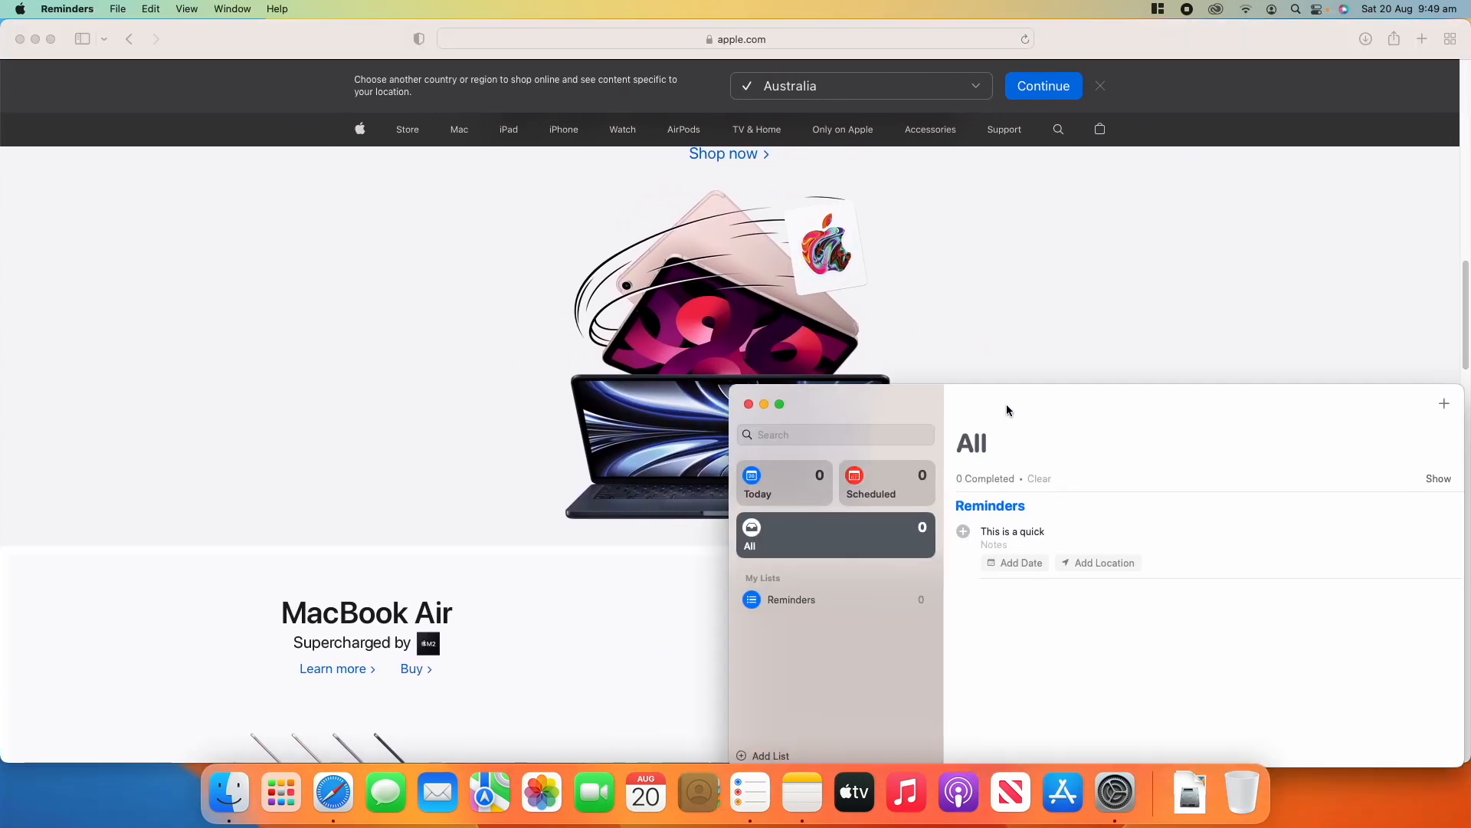
pyautogui.moveTo(1005, 406); pyautogui.dragTo(741, 176)
pyautogui.moveTo(736, 275); pyautogui.dragTo(718, 260)
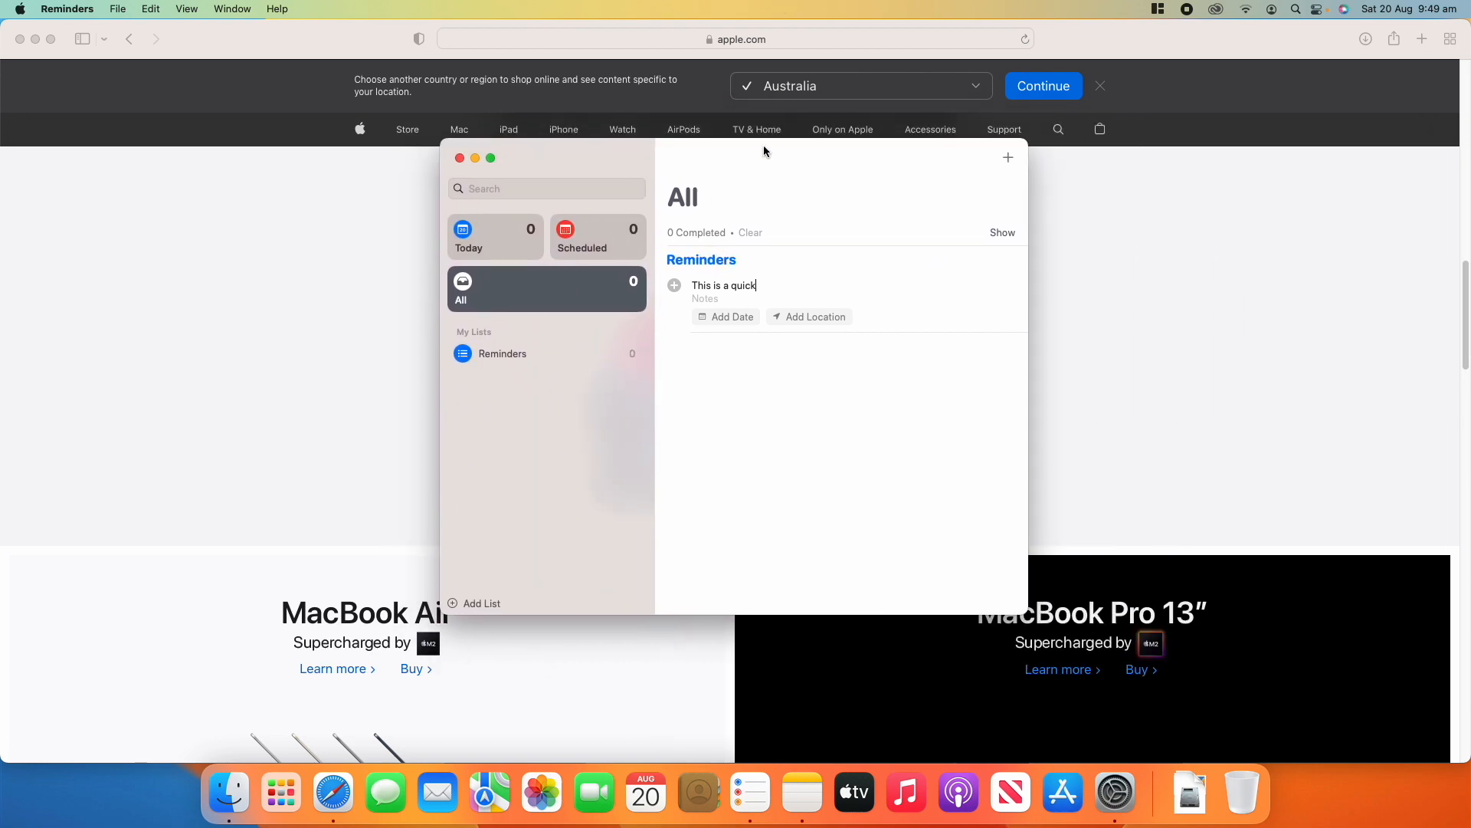
pyautogui.moveTo(762, 148); pyautogui.dragTo(773, 3)
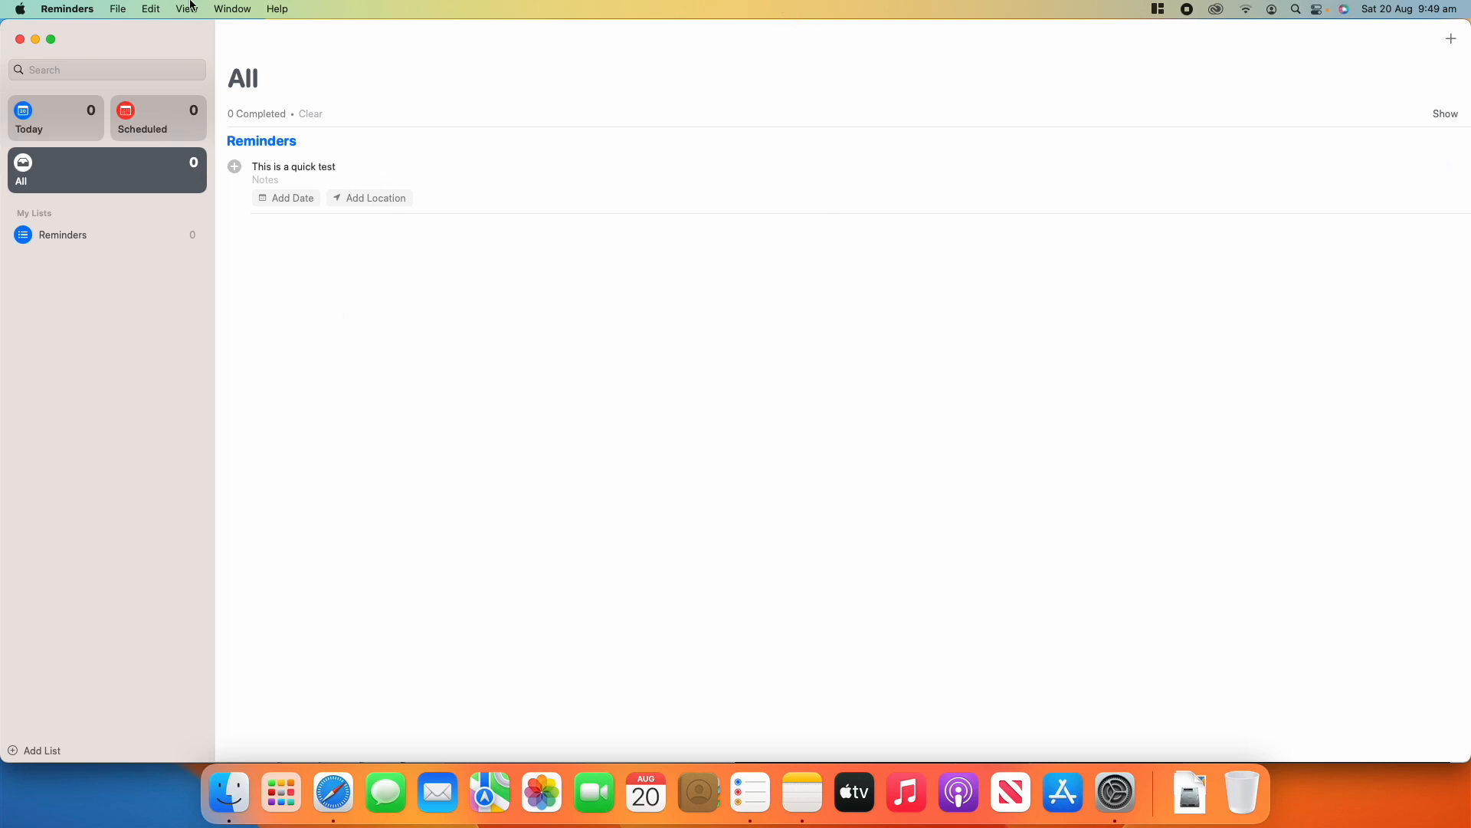
pyautogui.doubleClick(299, 53)
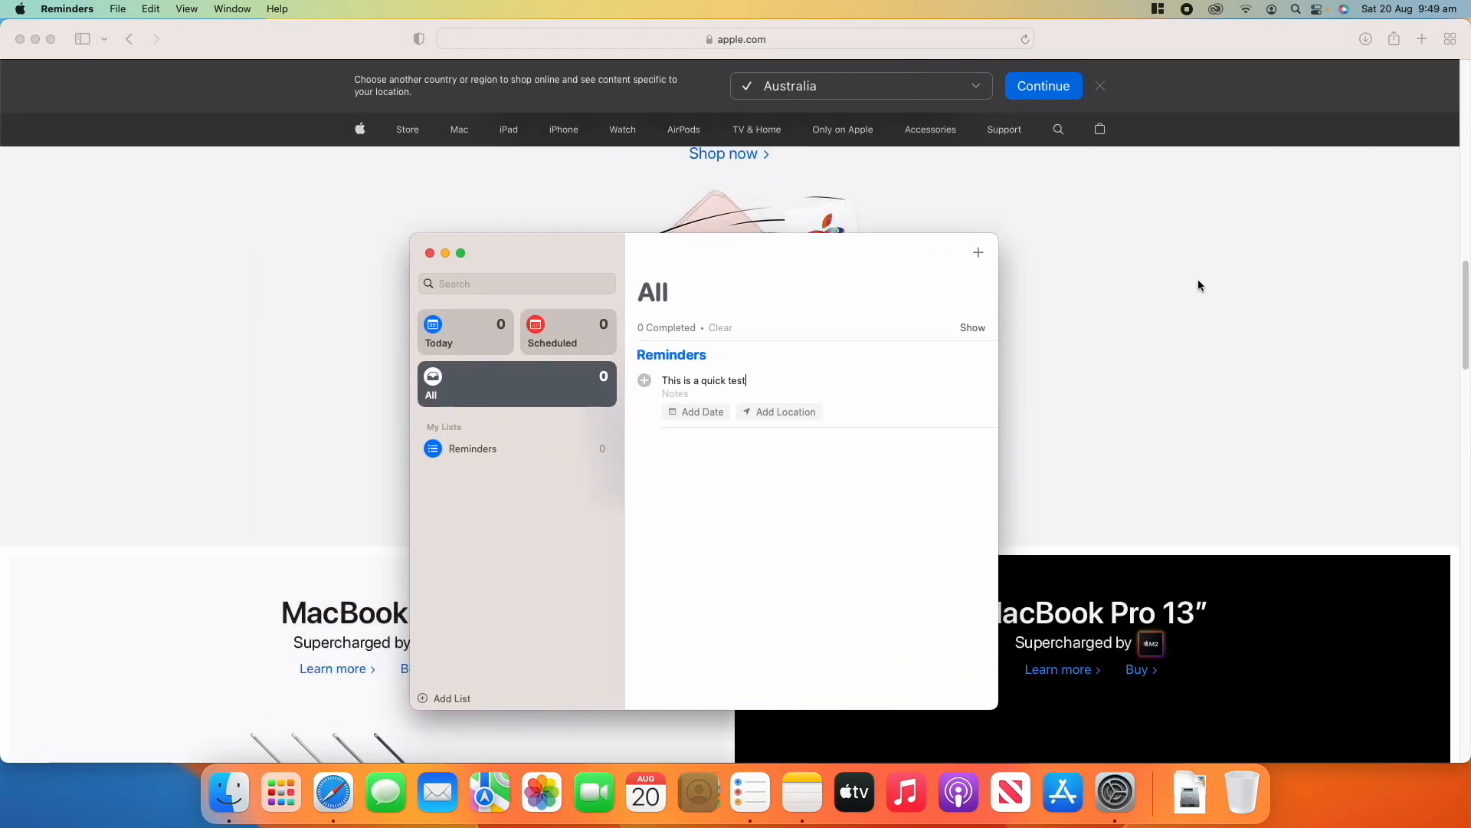
# Minimize Safari, Reminders, Notes and System Preferences to clear the desktop
pyautogui.click(242, 255)
pyautogui.scroll(-15, 243, 255)
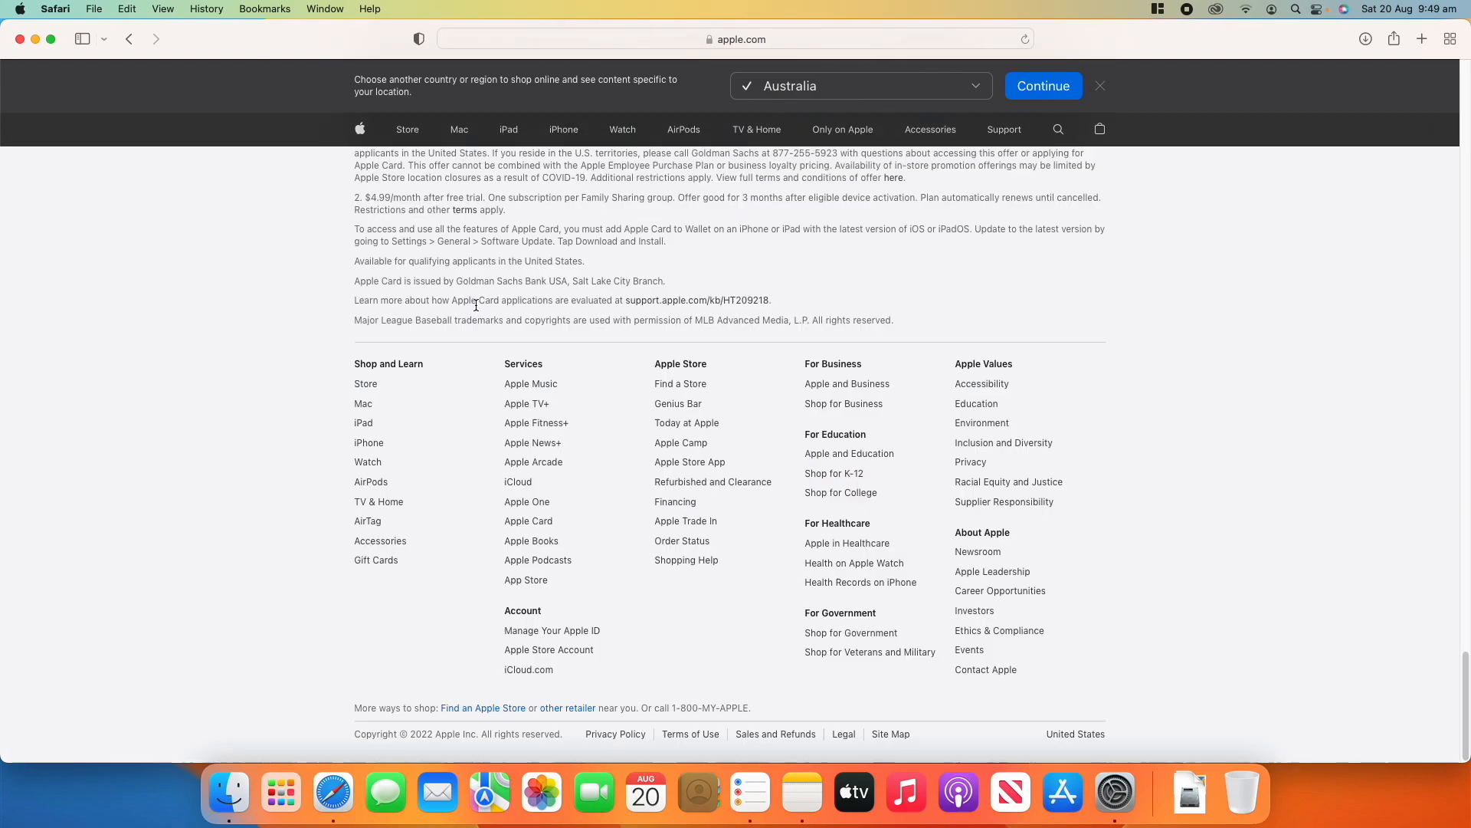
pyautogui.scroll(20, 470, 291)
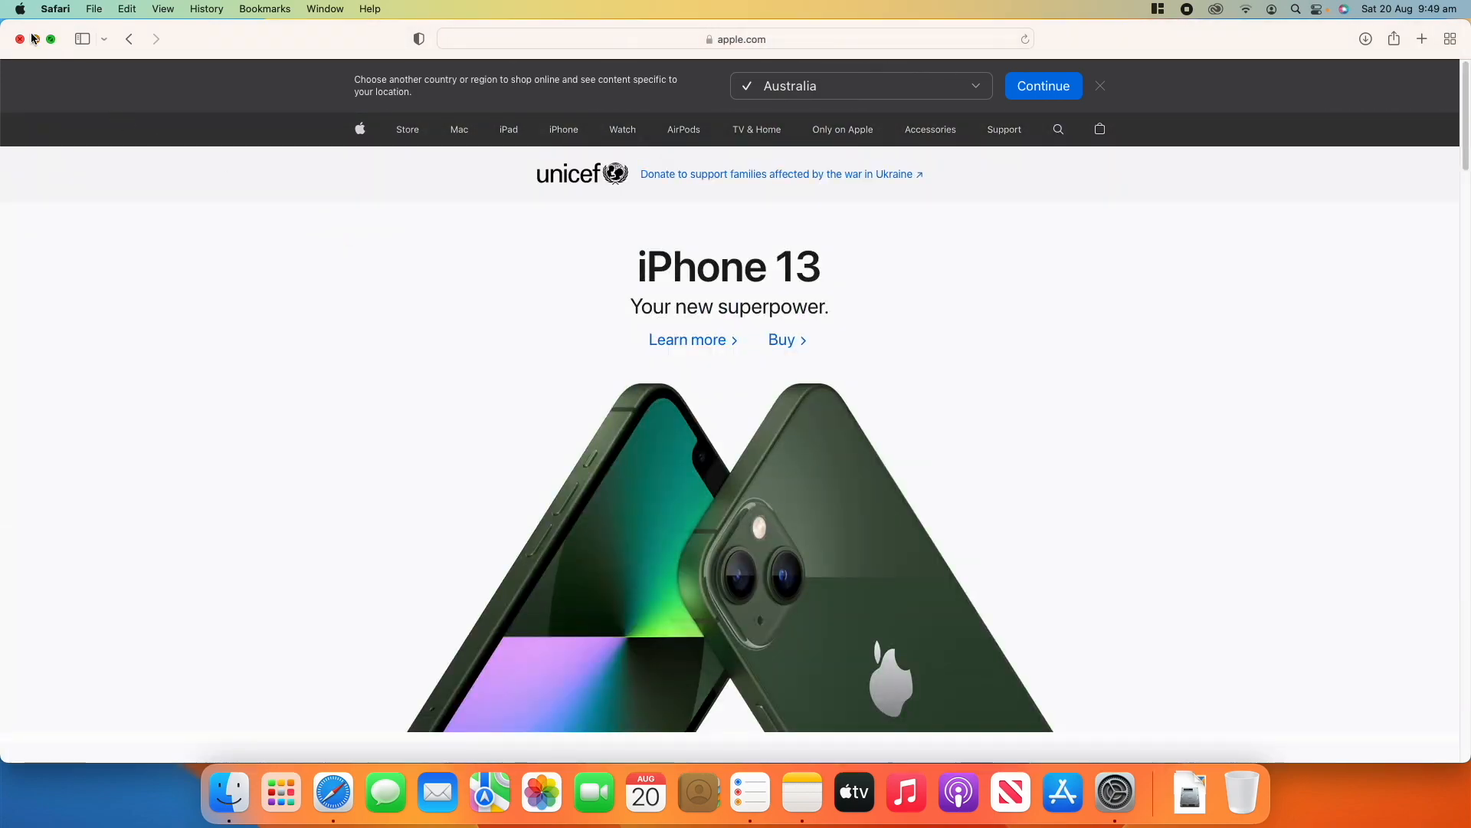
pyautogui.click(35, 39)
pyautogui.click(440, 253)
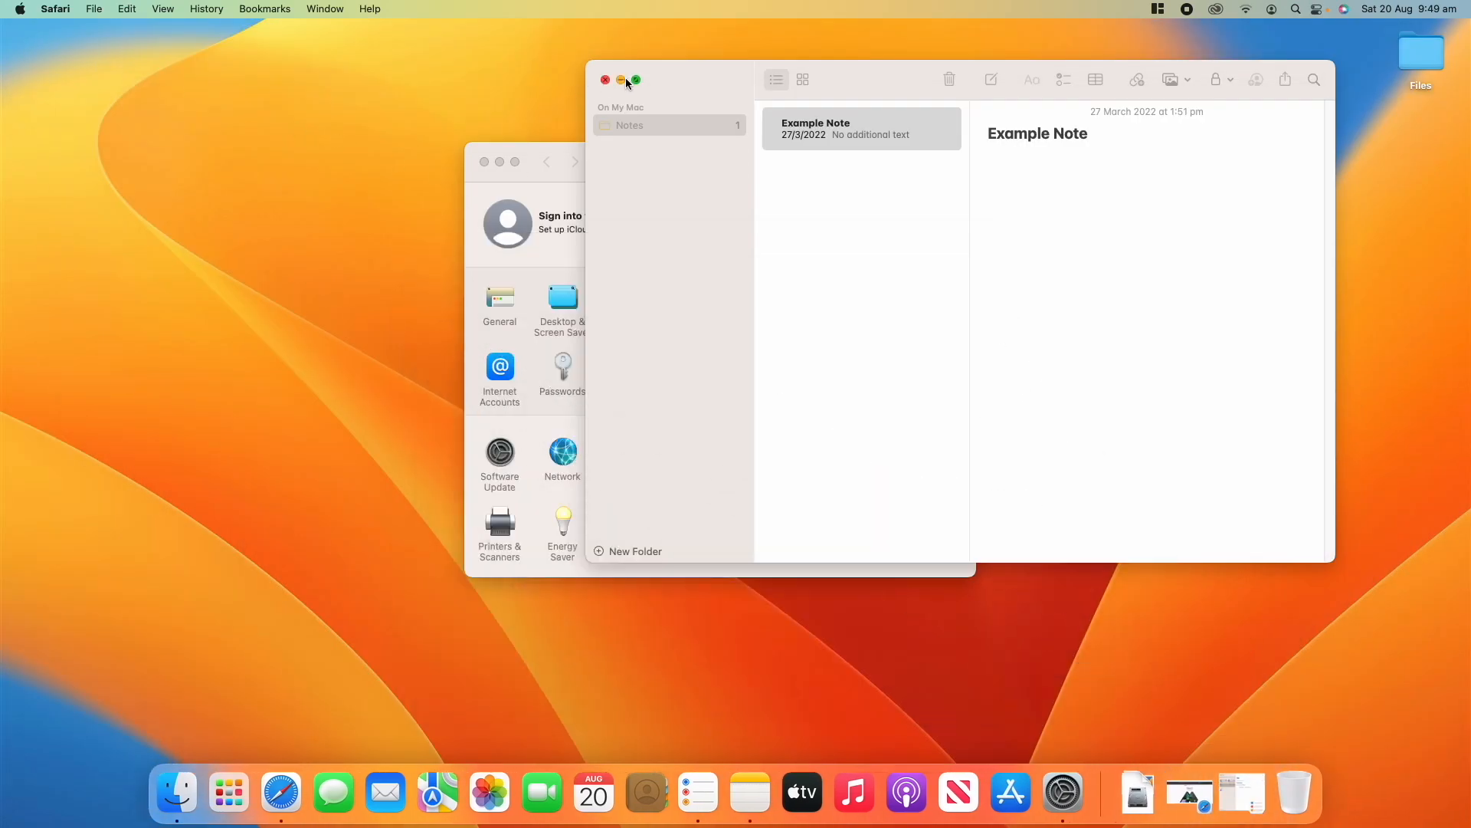
pyautogui.click(622, 80)
pyautogui.click(498, 161)
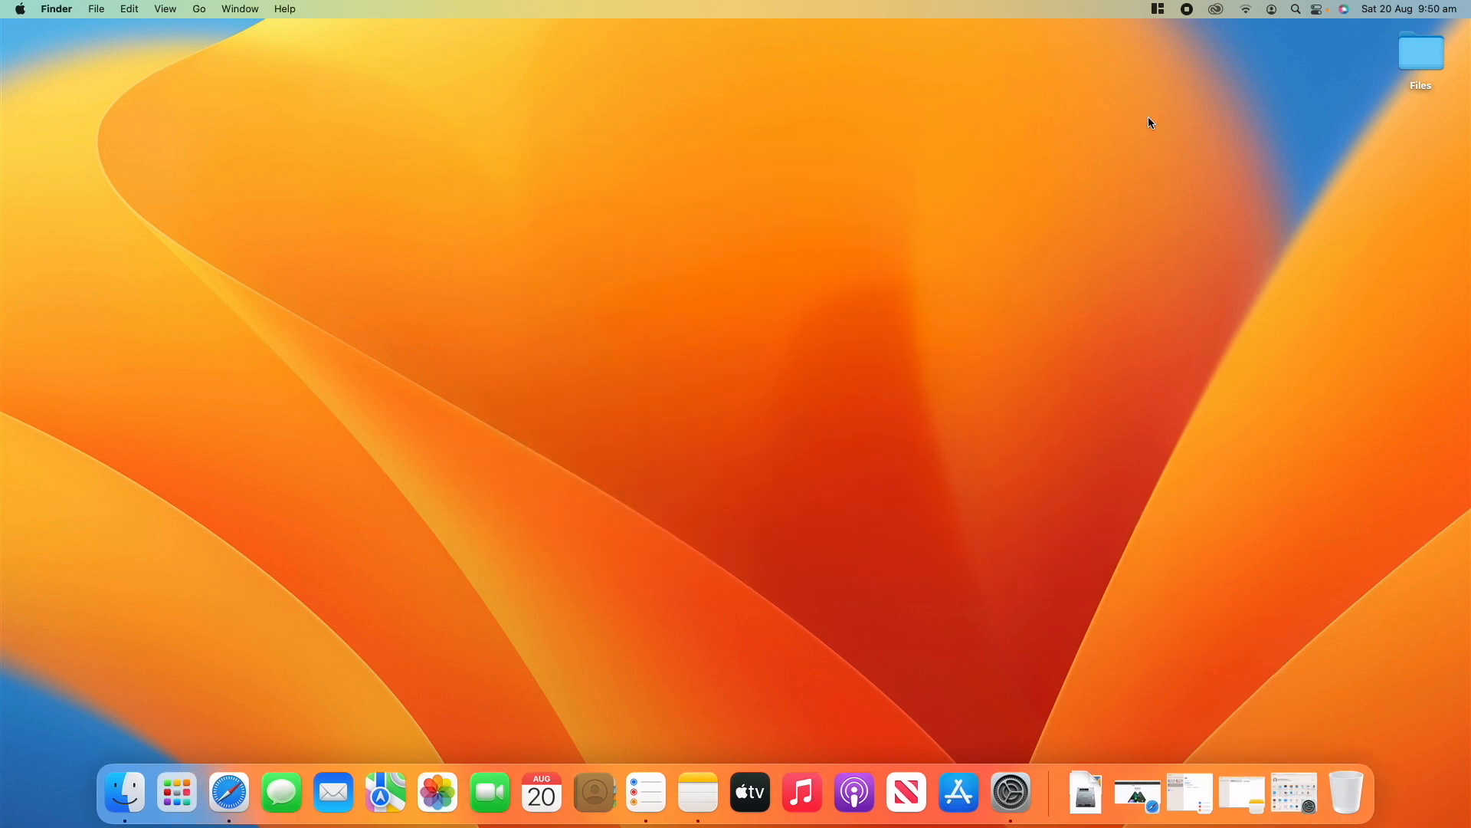
# Restore the minimized Safari window and apply the Tiles layouts Two Thirds Center and Two Thirds Right to it
pyautogui.click(1159, 9)
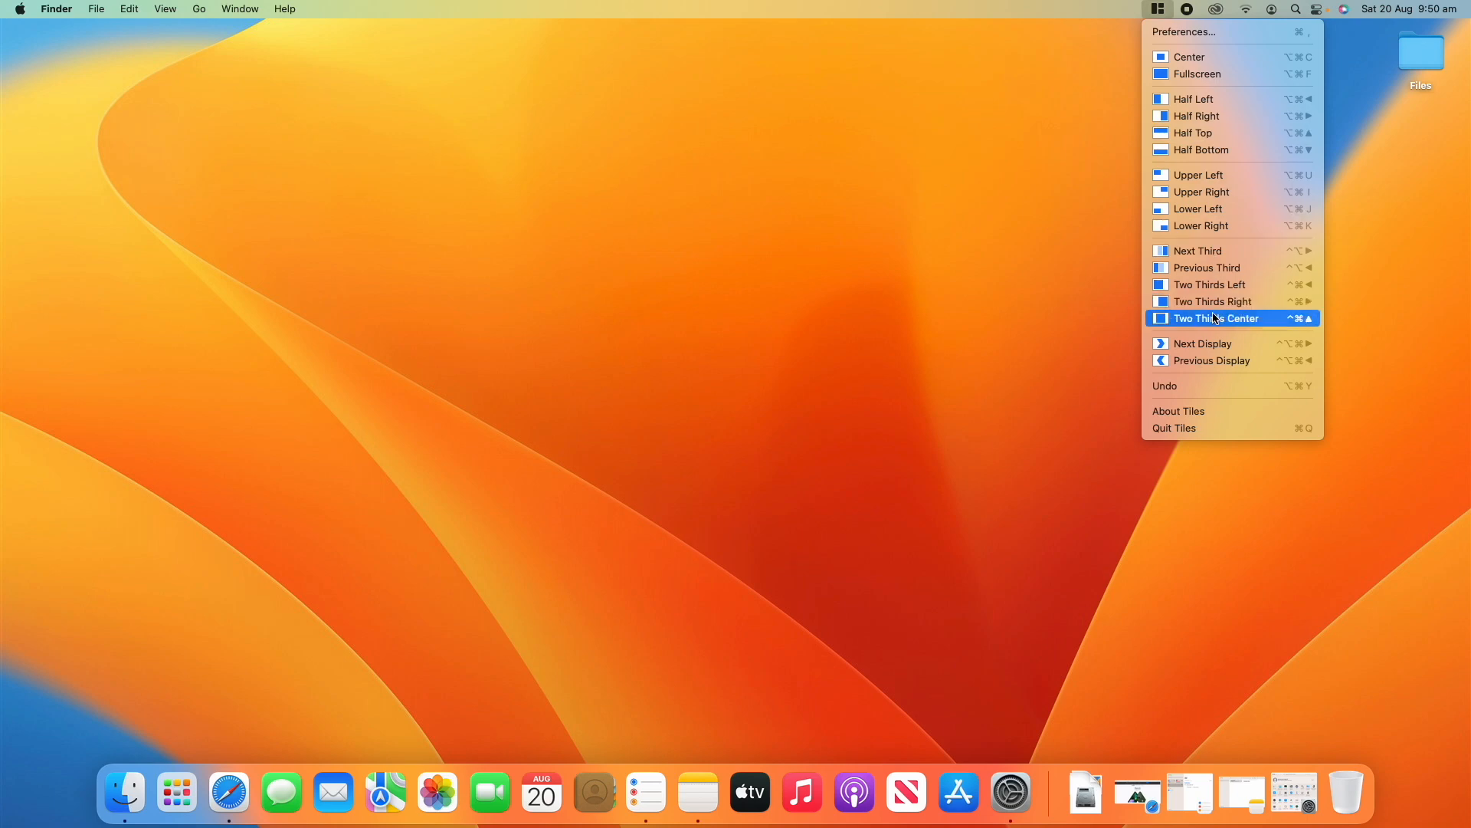
pyautogui.click(1139, 792)
pyautogui.click(1139, 792)
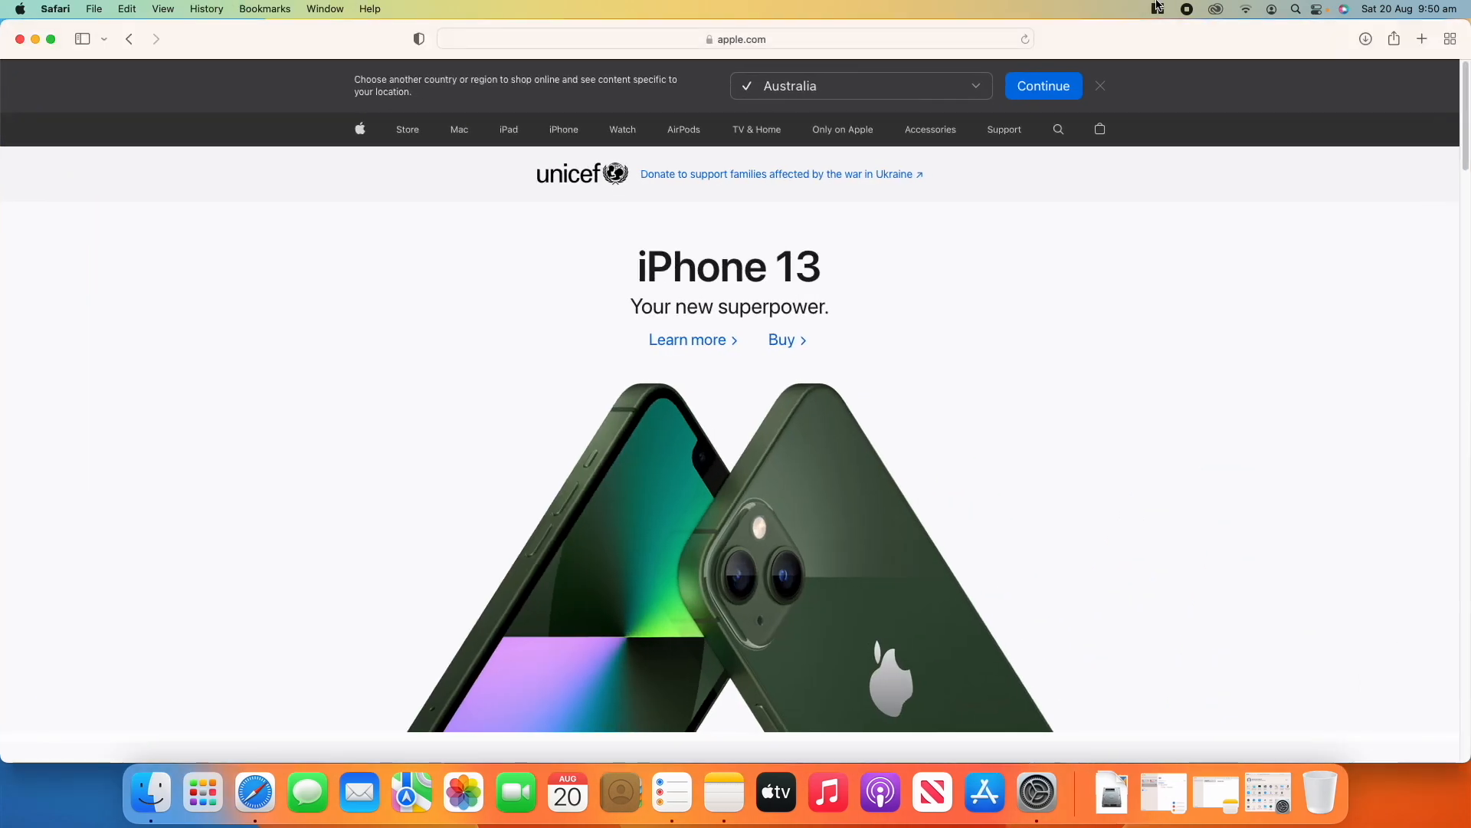
pyautogui.click(1158, 8)
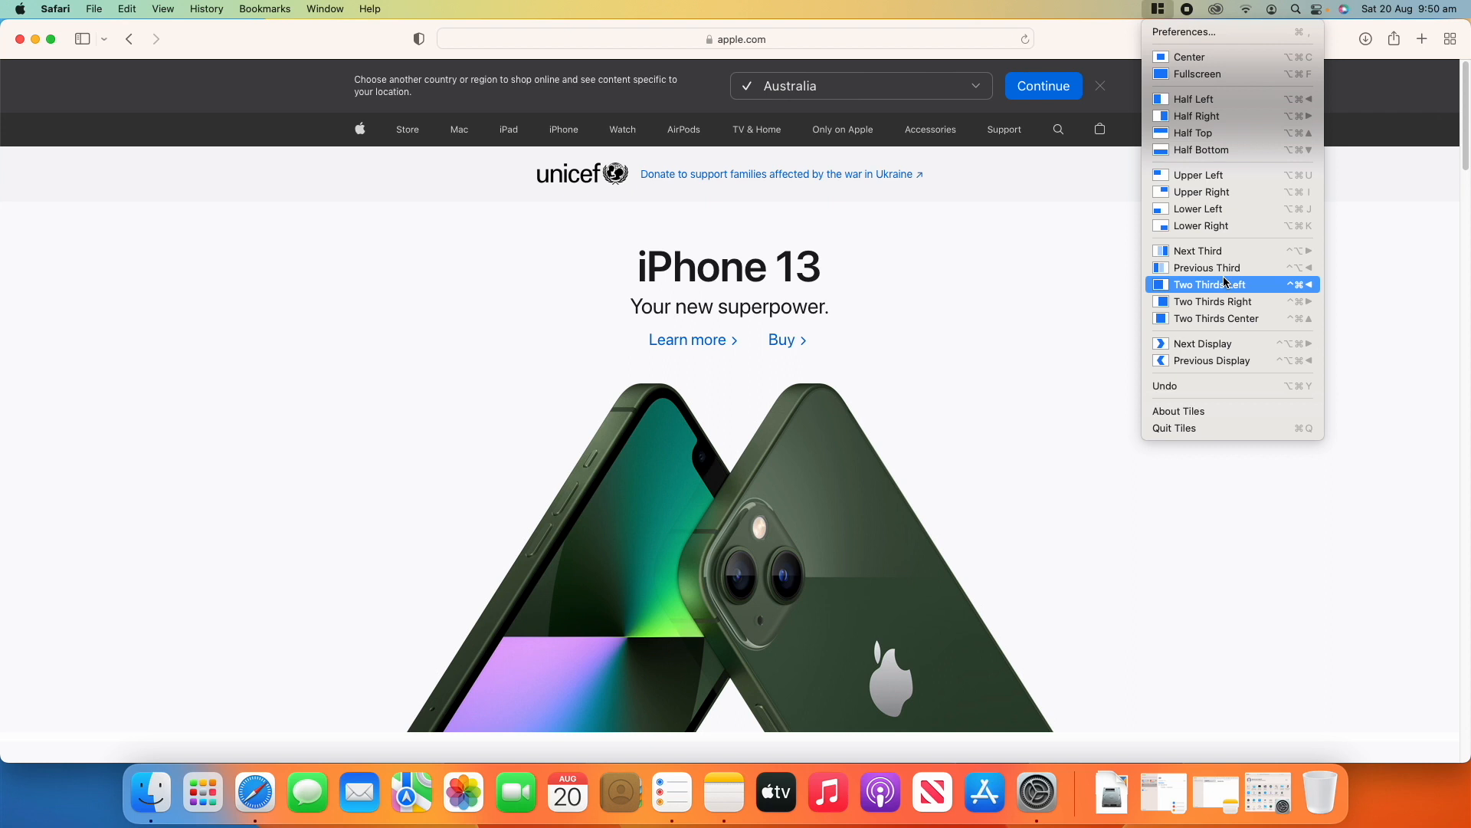
pyautogui.click(1231, 319)
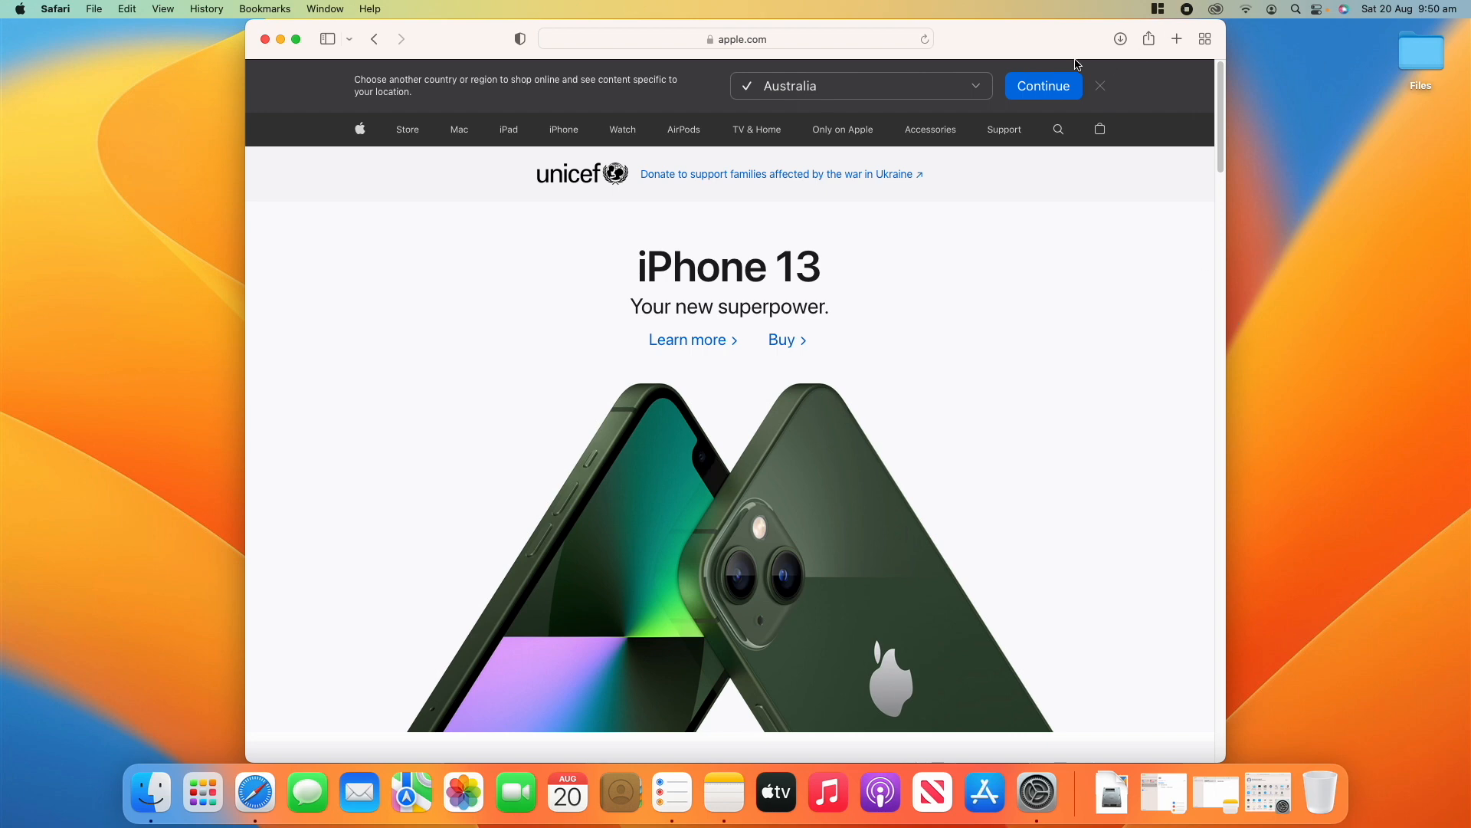
pyautogui.click(1159, 7)
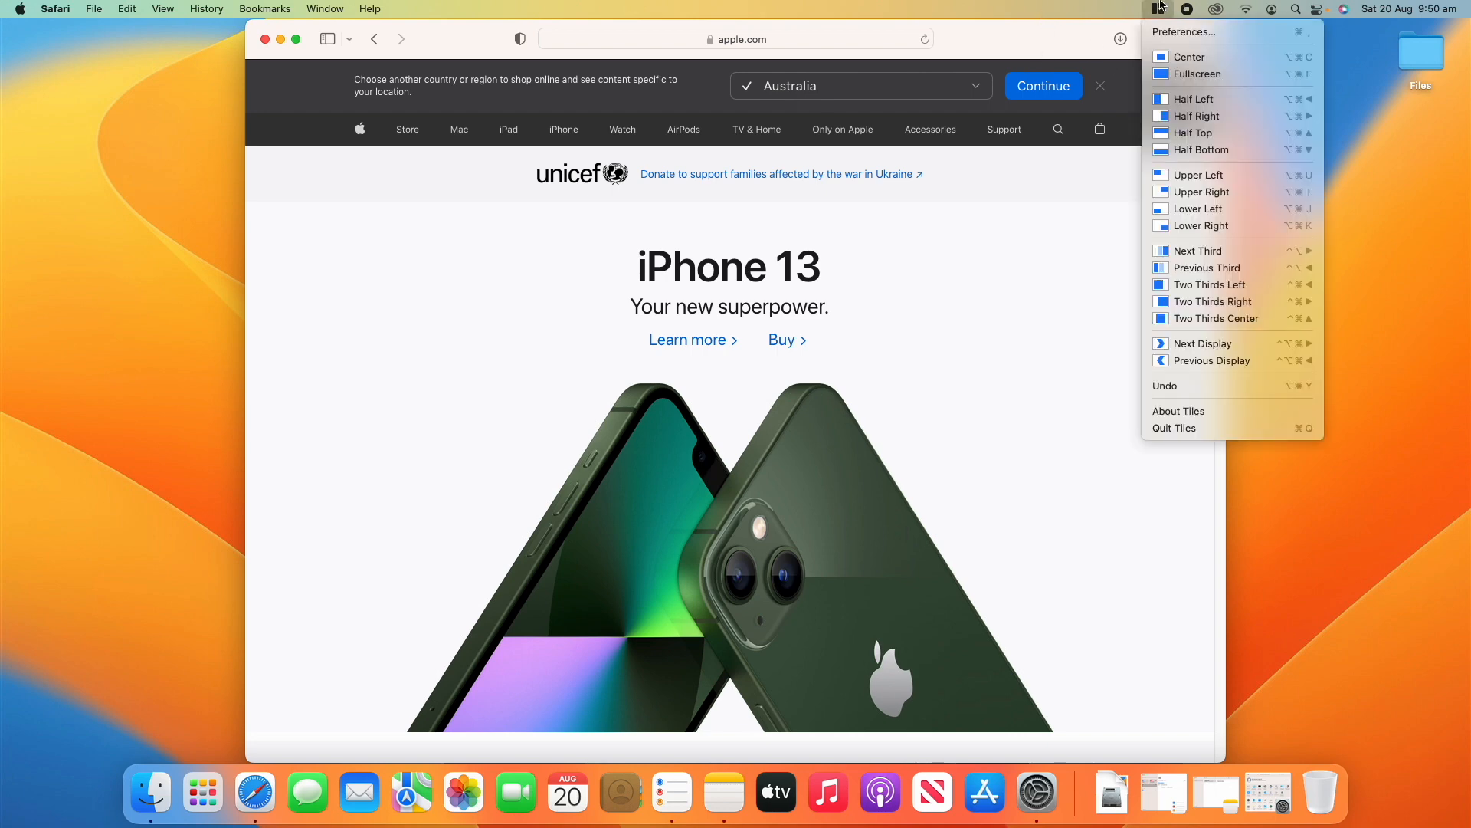
pyautogui.click(1197, 303)
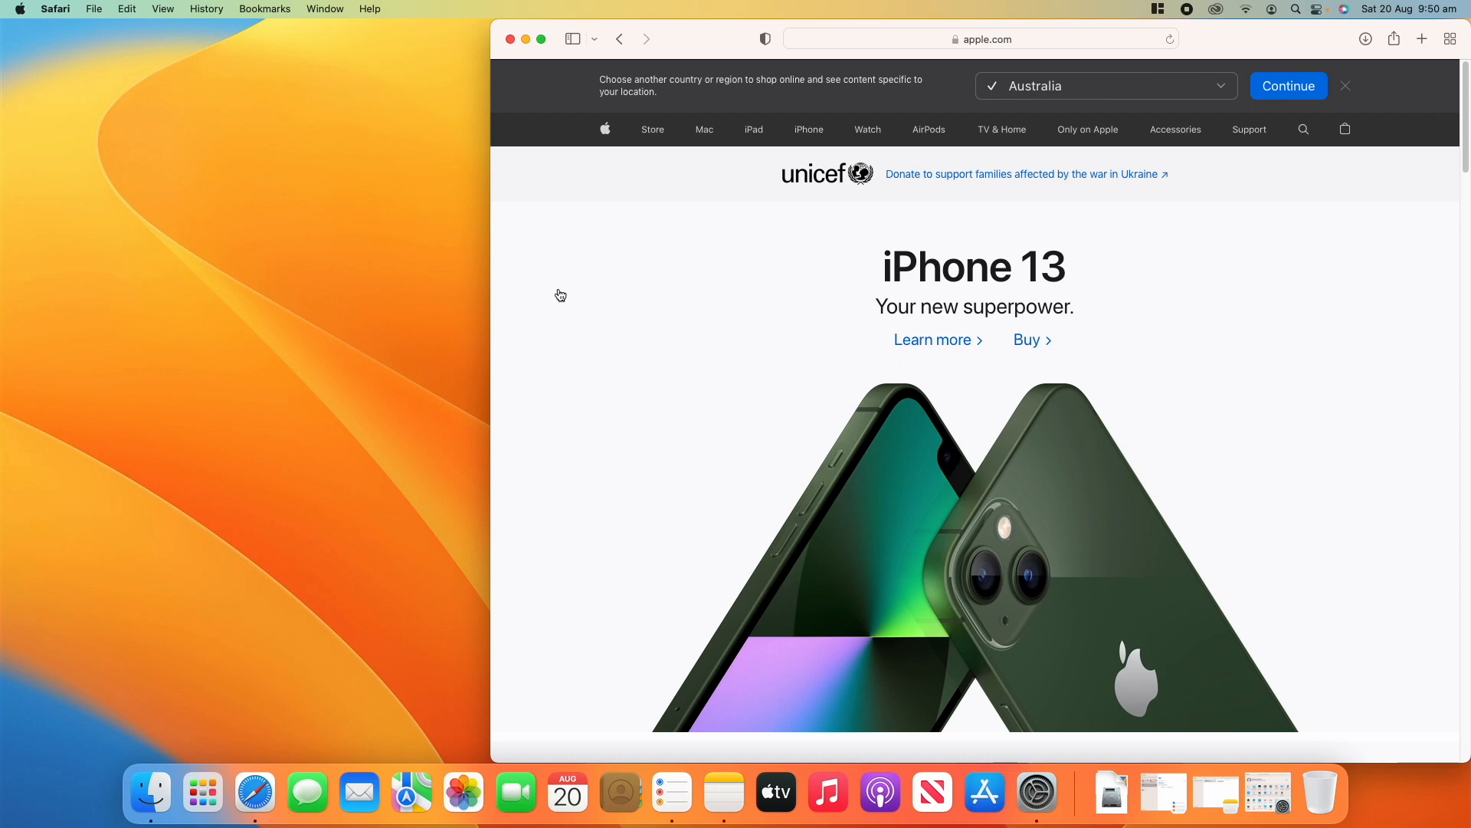
# Snap Safari to the right half of the screen and then to the full screen
pyautogui.moveTo(1254, 45); pyautogui.dragTo(1469, 146)
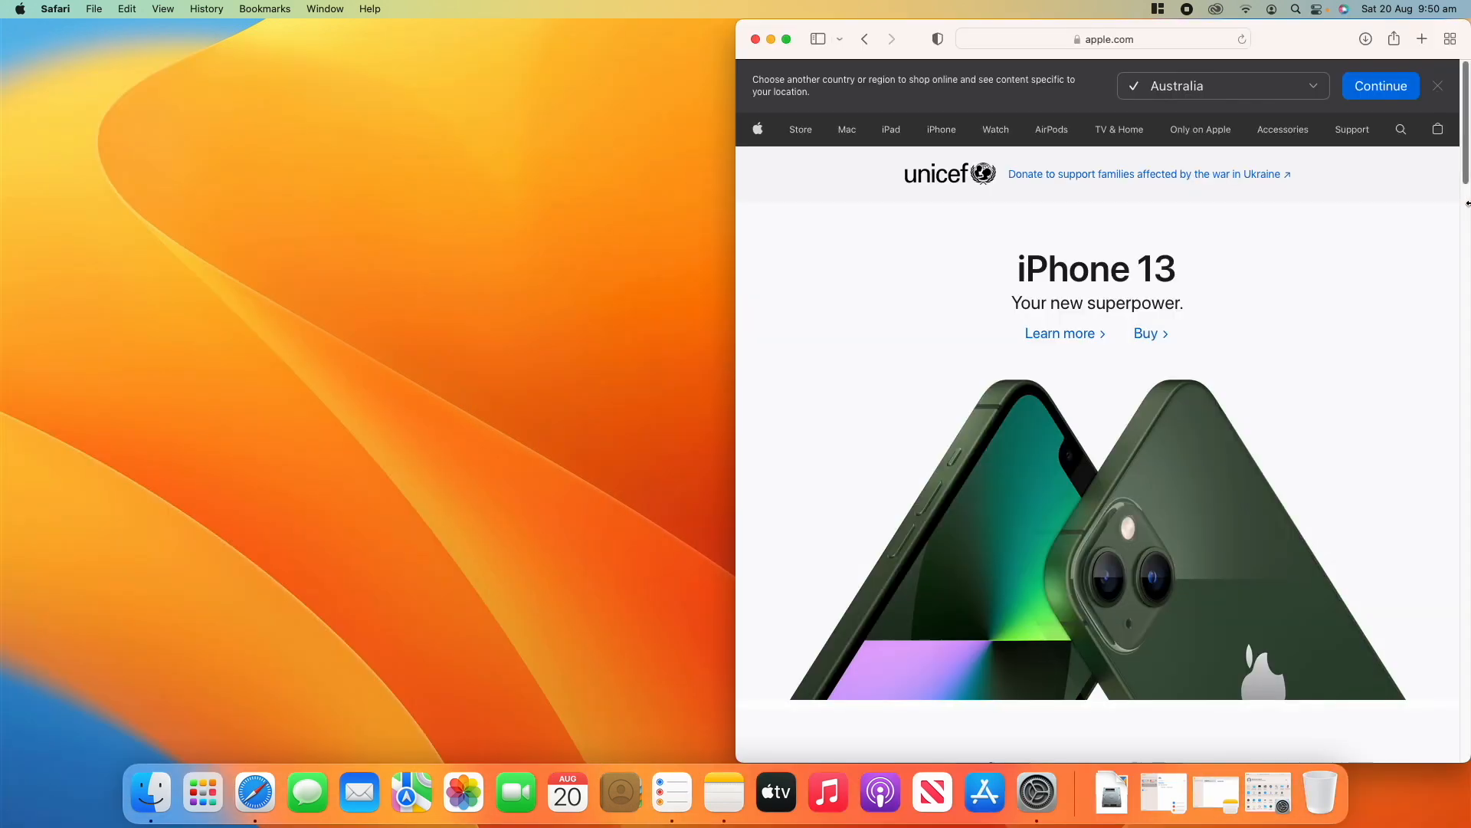
pyautogui.moveTo(912, 42); pyautogui.dragTo(184, 15)
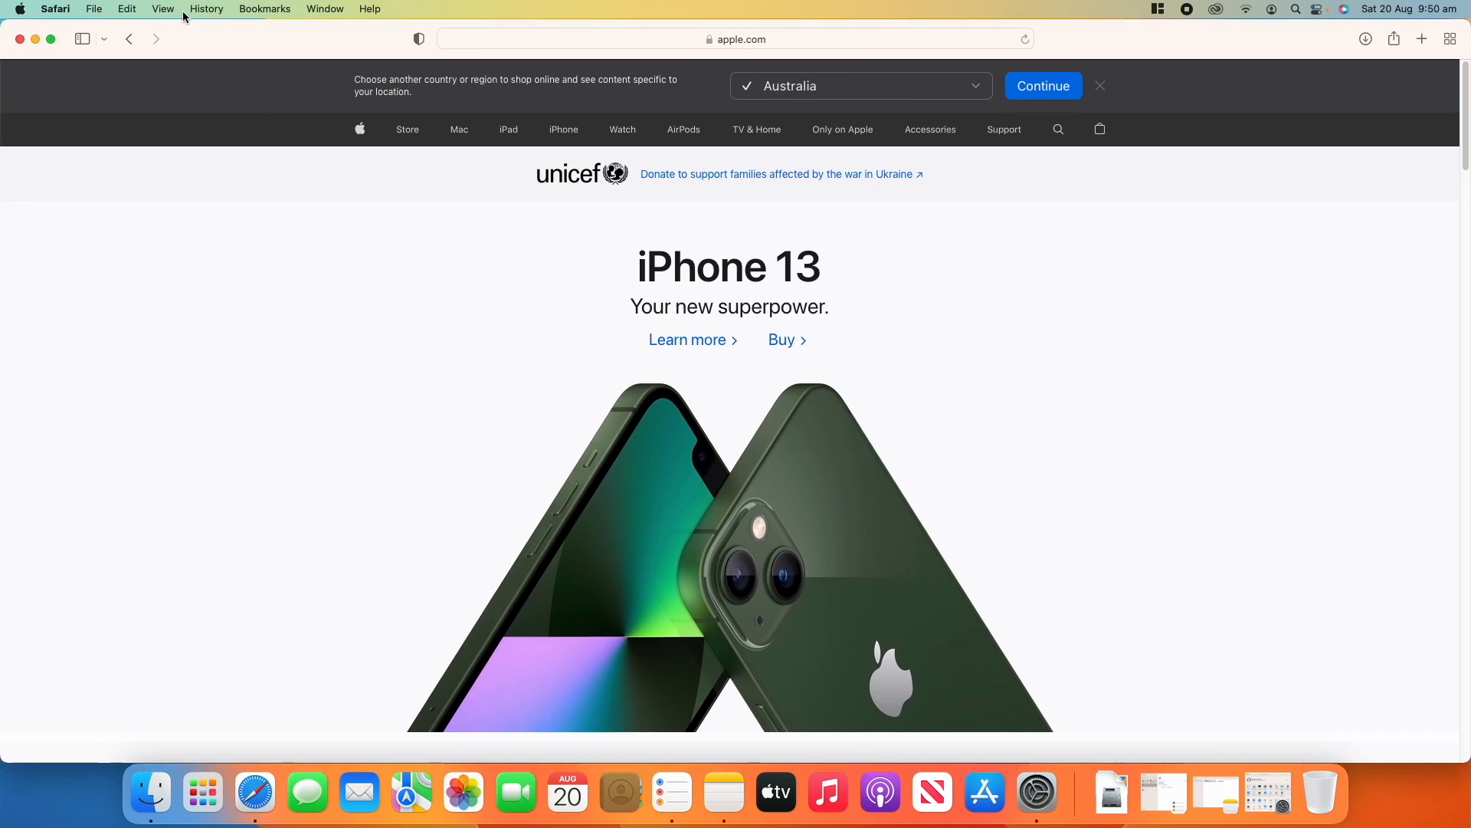
# Open the Tiles preferences, minimize Safari behind them, and enable Launch Tiles at login
pyautogui.click(1161, 8)
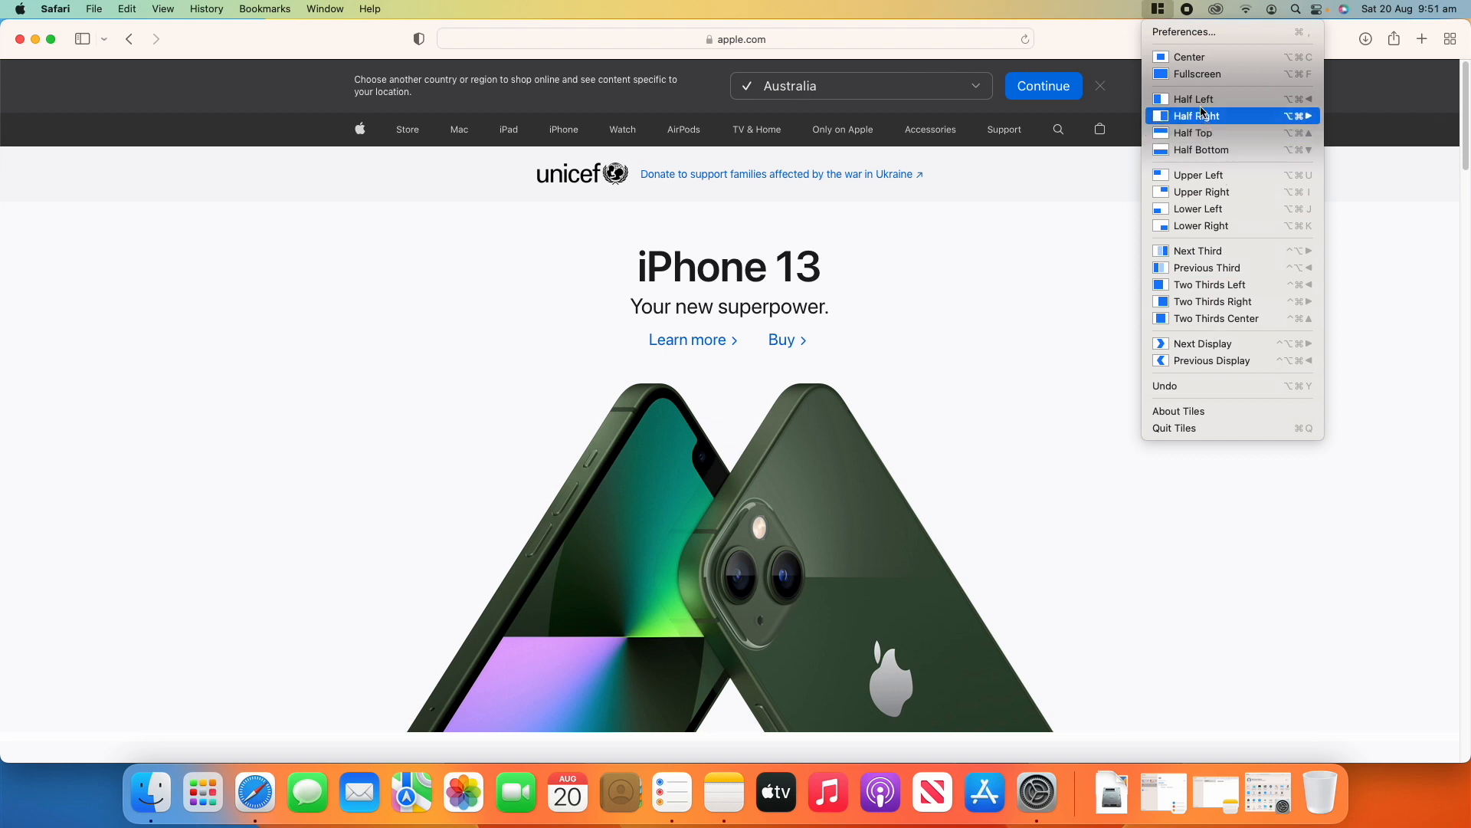
pyautogui.click(1232, 31)
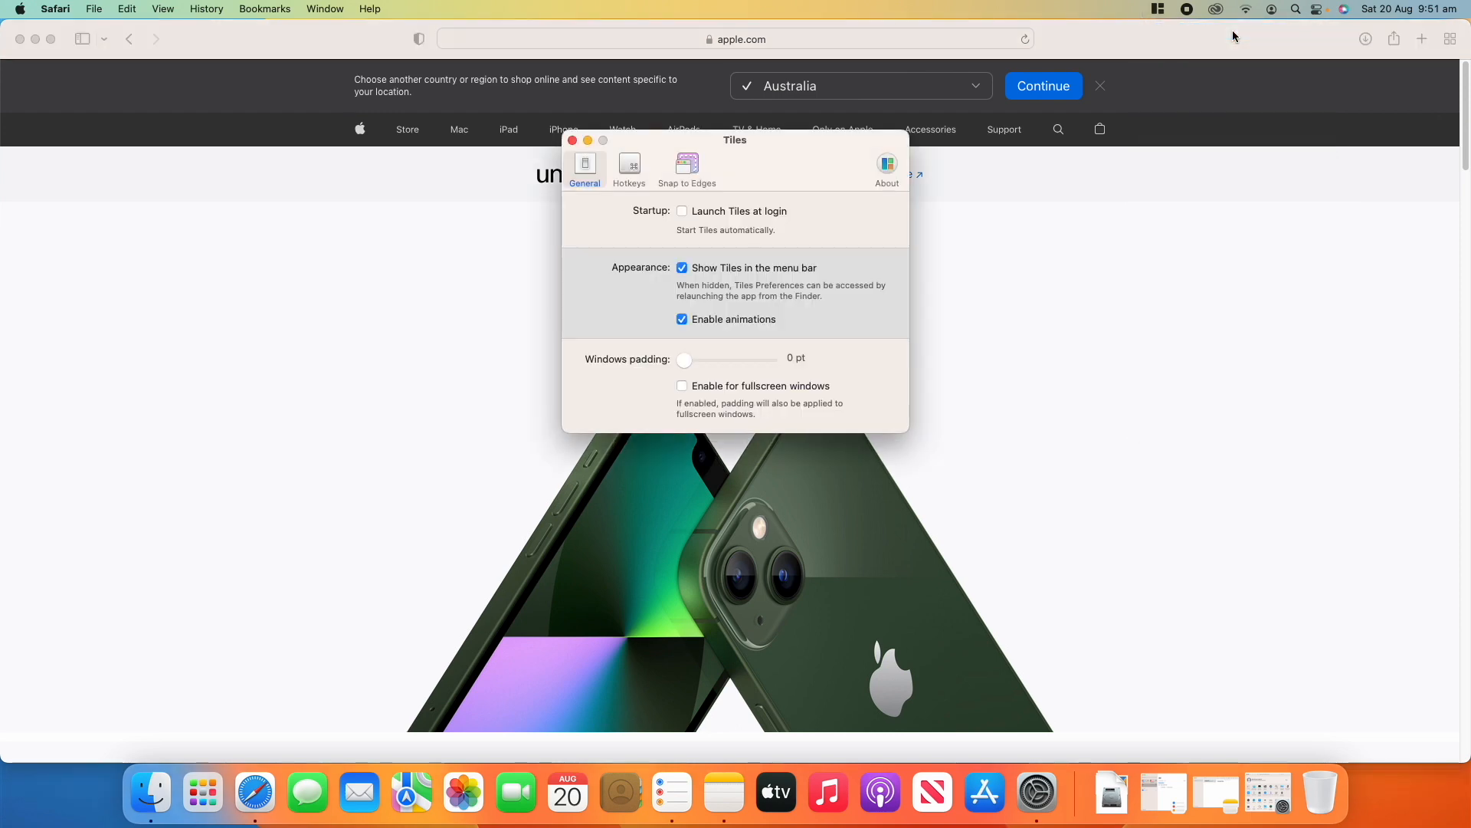
pyautogui.click(34, 39)
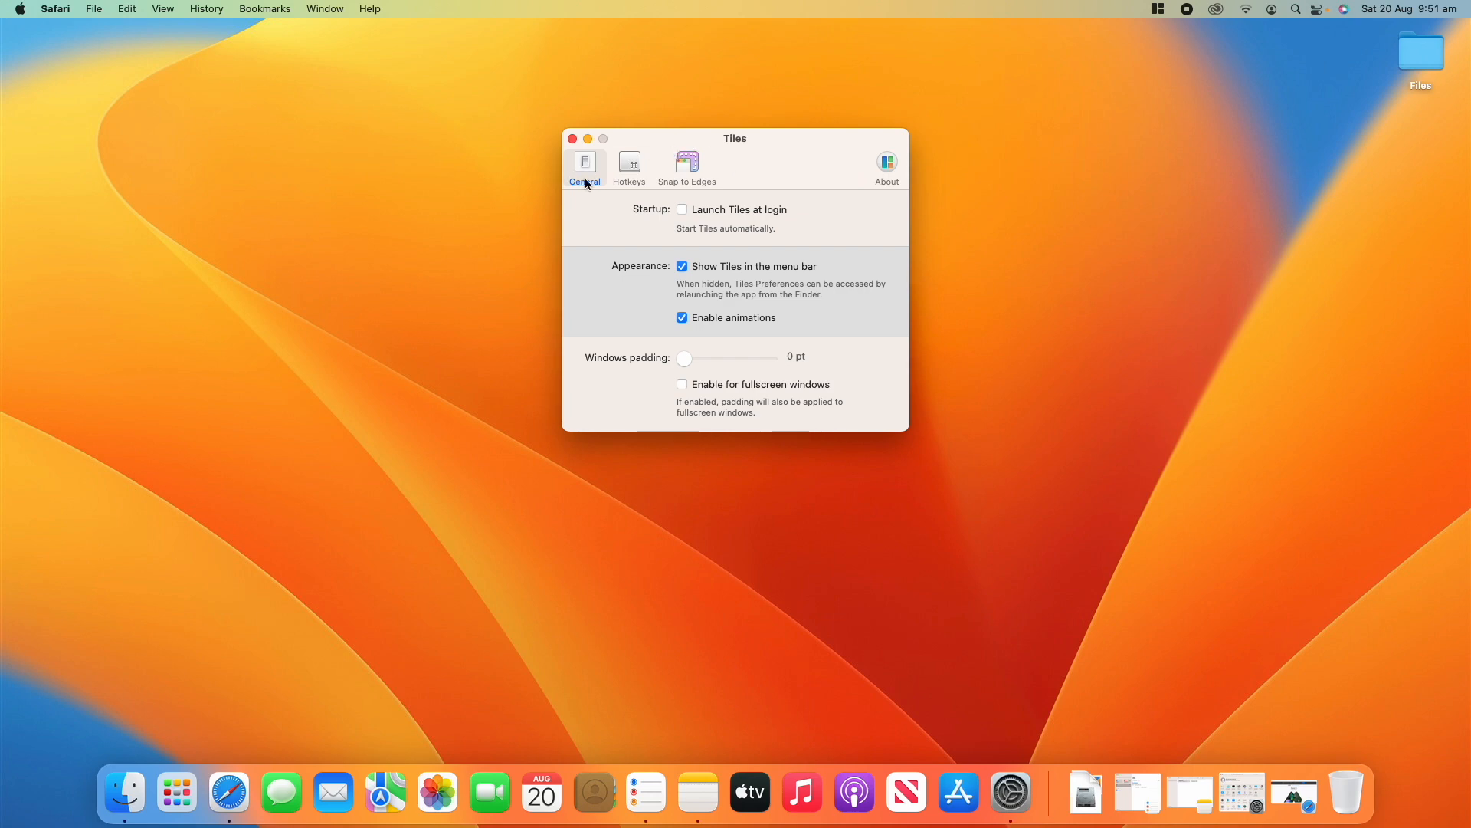
pyautogui.click(681, 212)
# Look at the Tiles menu and turn Show Tiles in the menu bar off and on again
pyautogui.click(1165, 8)
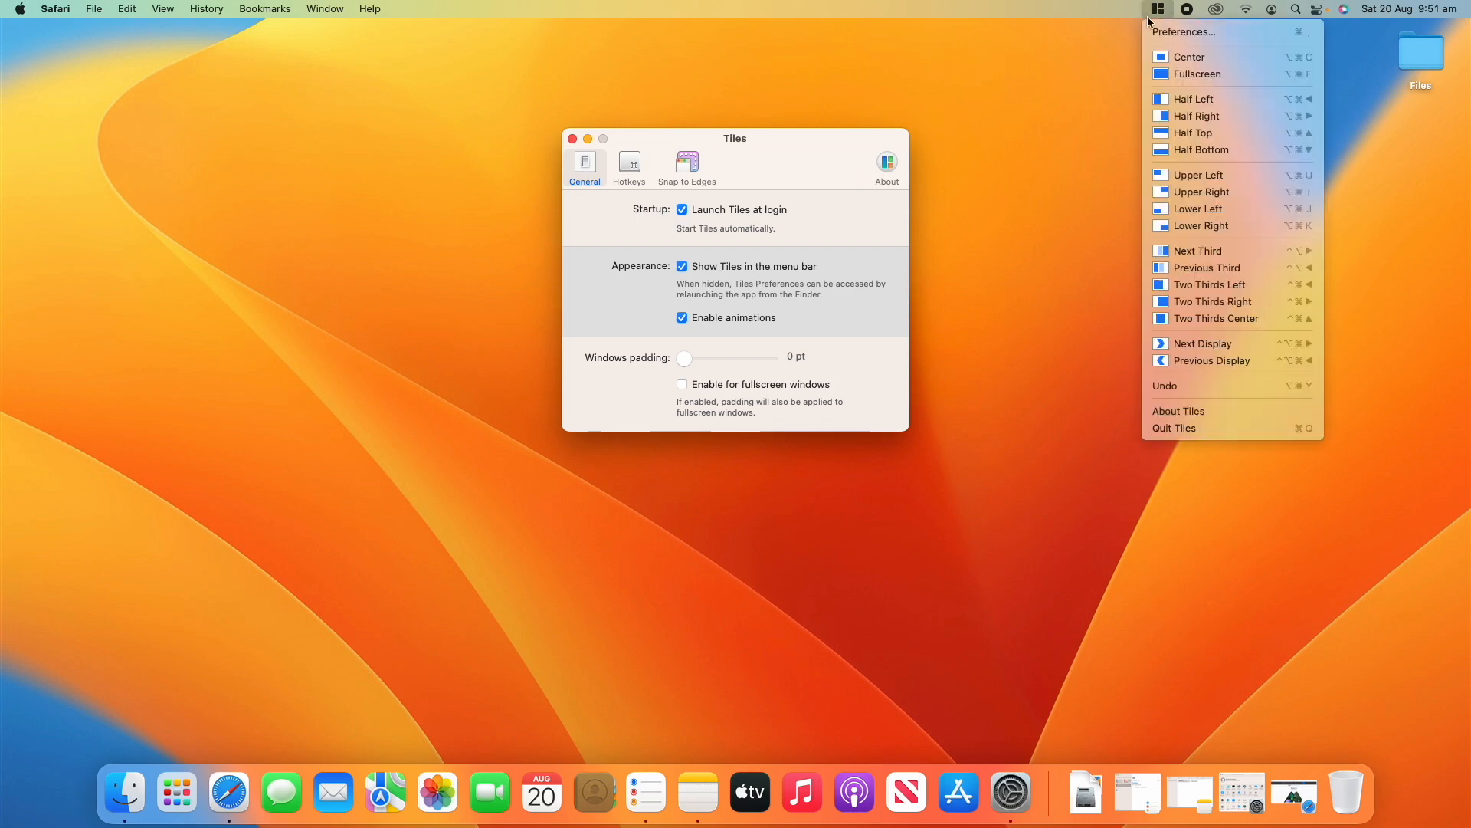
pyautogui.click(1058, 112)
pyautogui.click(685, 266)
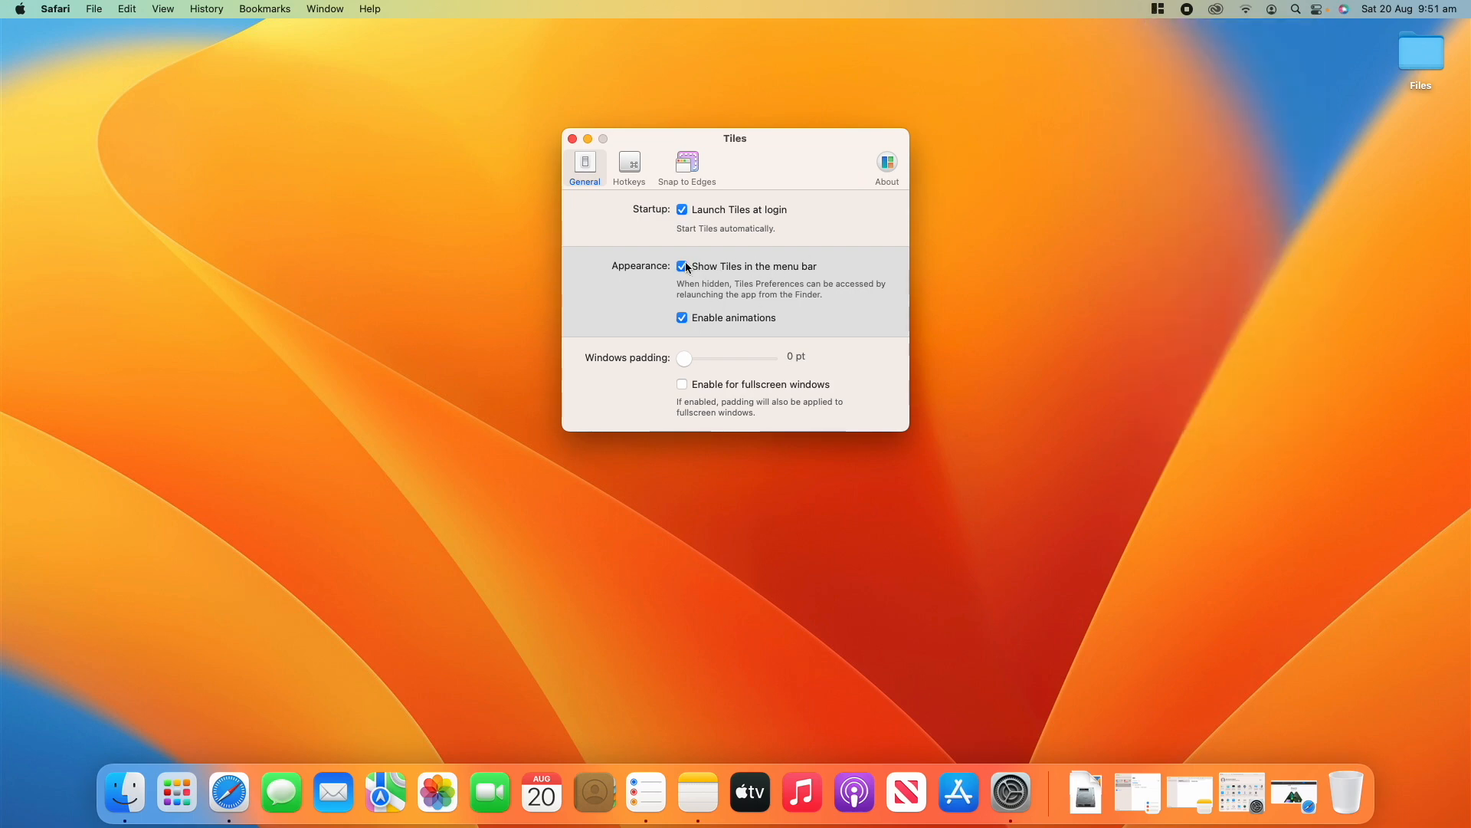
pyautogui.click(684, 266)
# Restore Reminders, snap it to the right half with Tiles animations disabled, and pull it back to a floating window
pyautogui.click(1137, 792)
pyautogui.moveTo(1092, 258); pyautogui.dragTo(1468, 223)
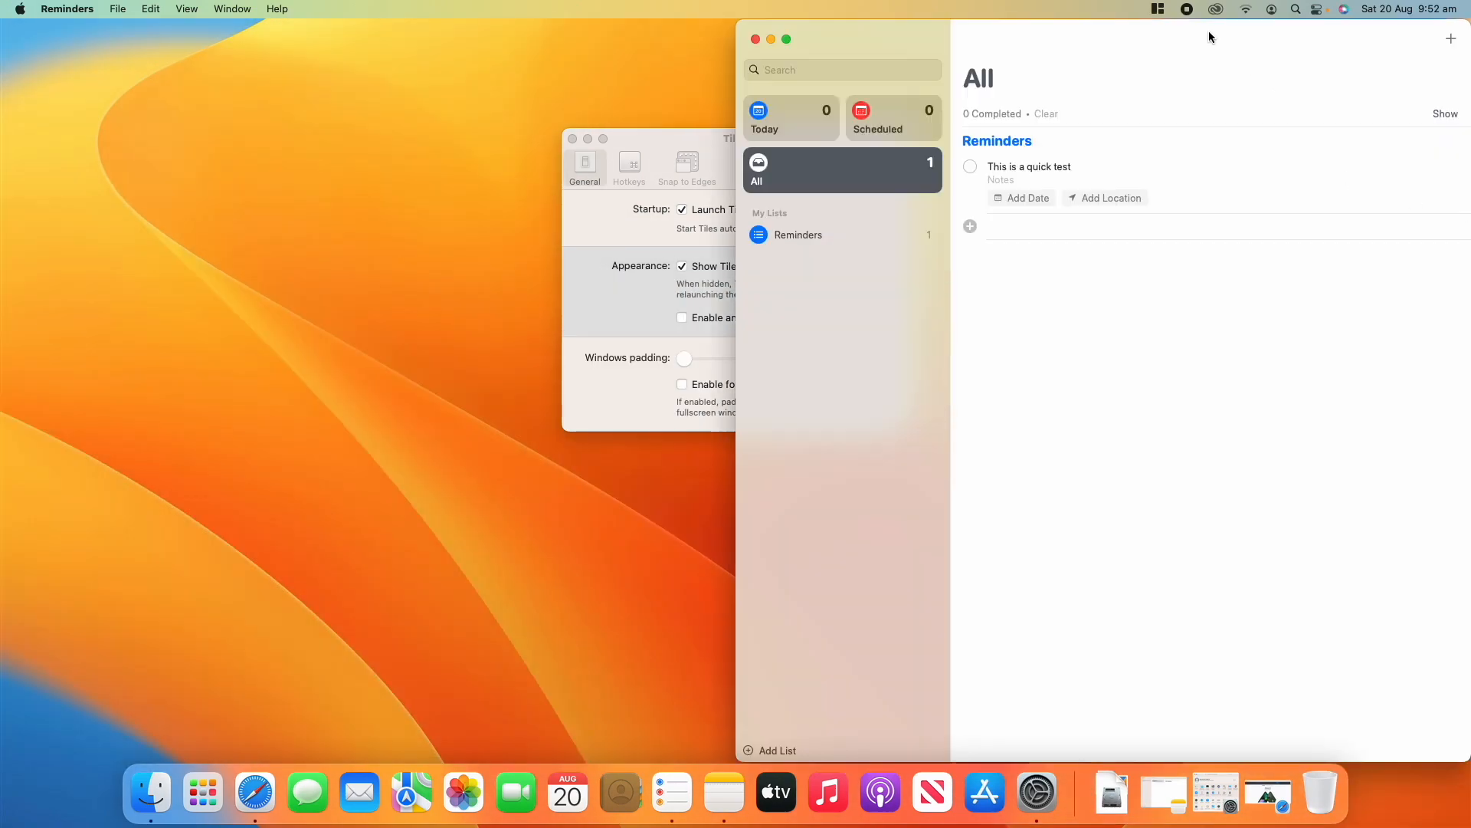
pyautogui.moveTo(1208, 36); pyautogui.dragTo(1465, 194)
pyautogui.moveTo(1157, 68); pyautogui.dragTo(817, 151)
# Turn on Enable animations in the Tiles preferences, then move the Reminders window and minimize it
pyautogui.click(785, 138)
pyautogui.click(681, 317)
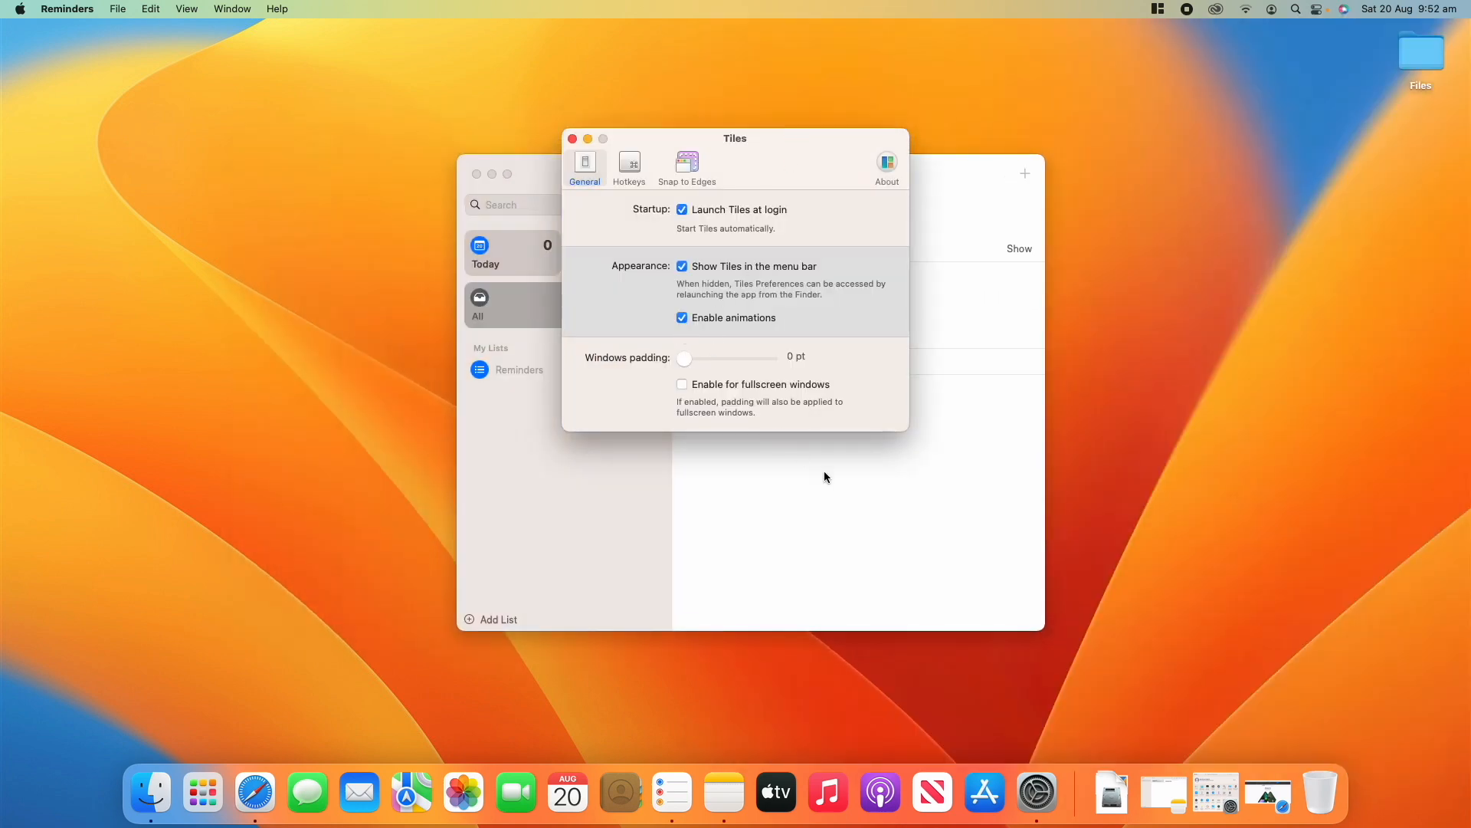
pyautogui.moveTo(942, 168); pyautogui.dragTo(915, 121)
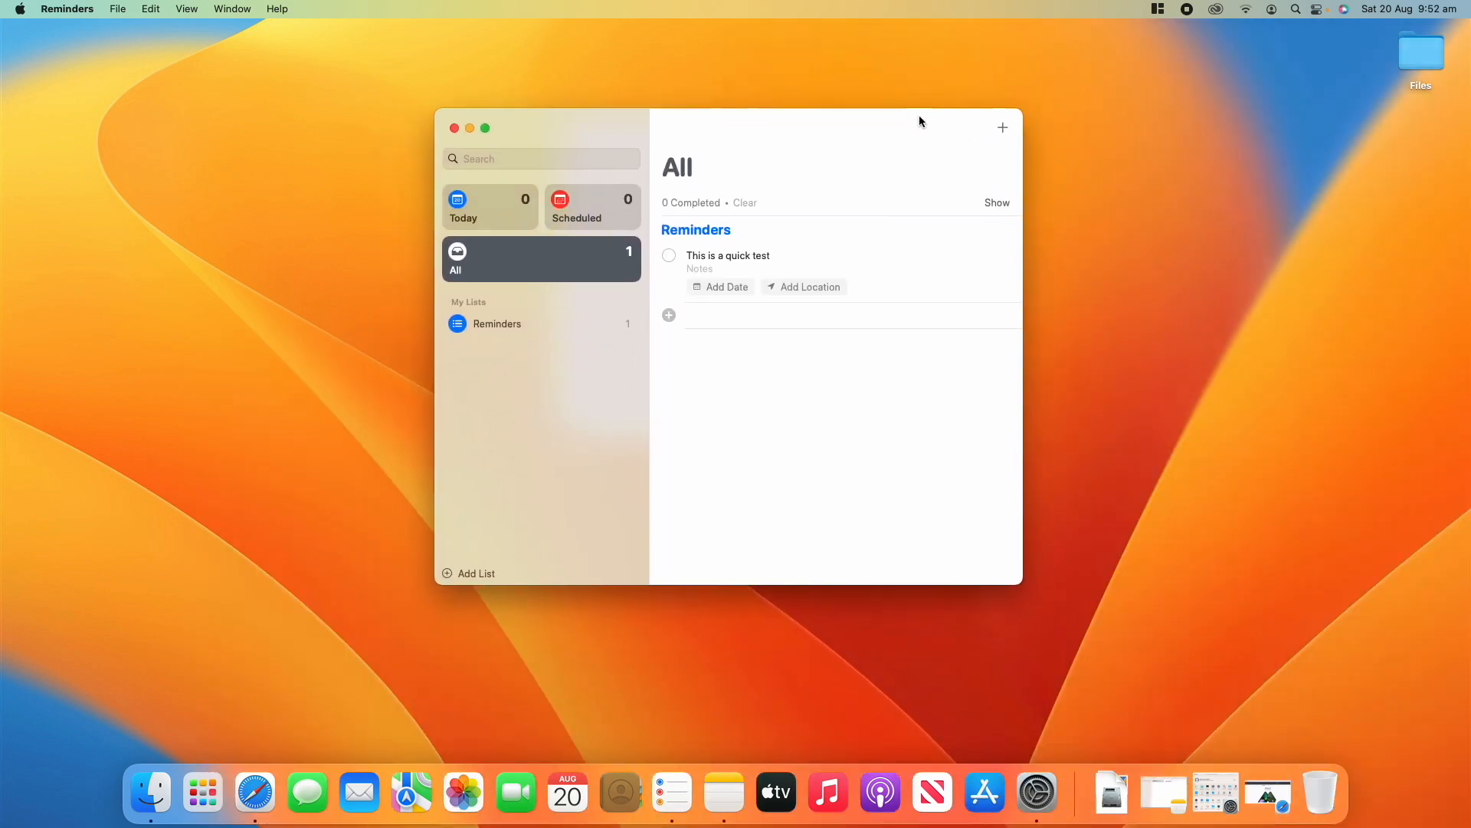
pyautogui.click(471, 127)
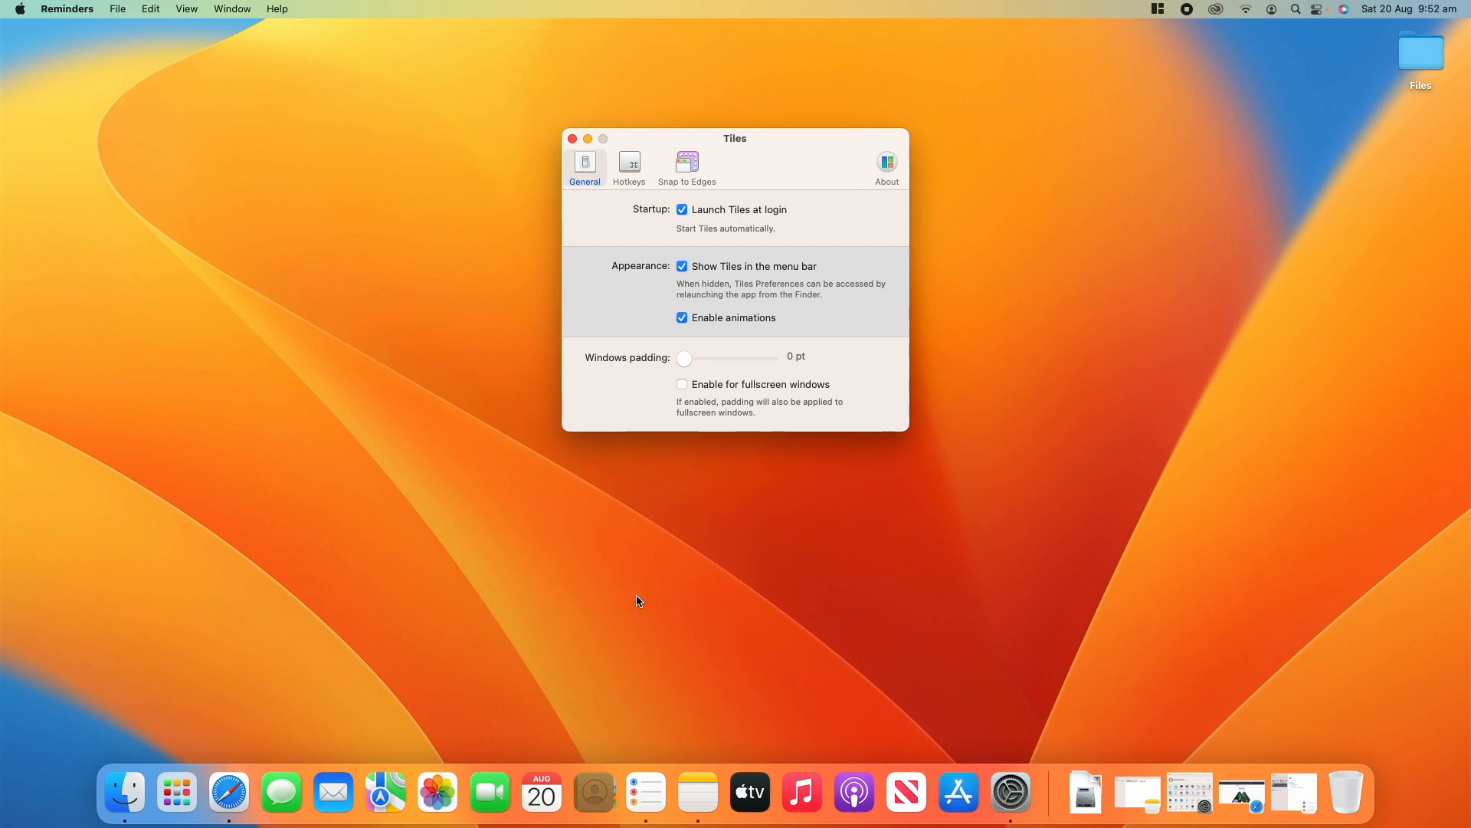
# Reopen Notes and Reminders and snap Notes to the right half and Reminders to the left half of the screen
pyautogui.click(698, 791)
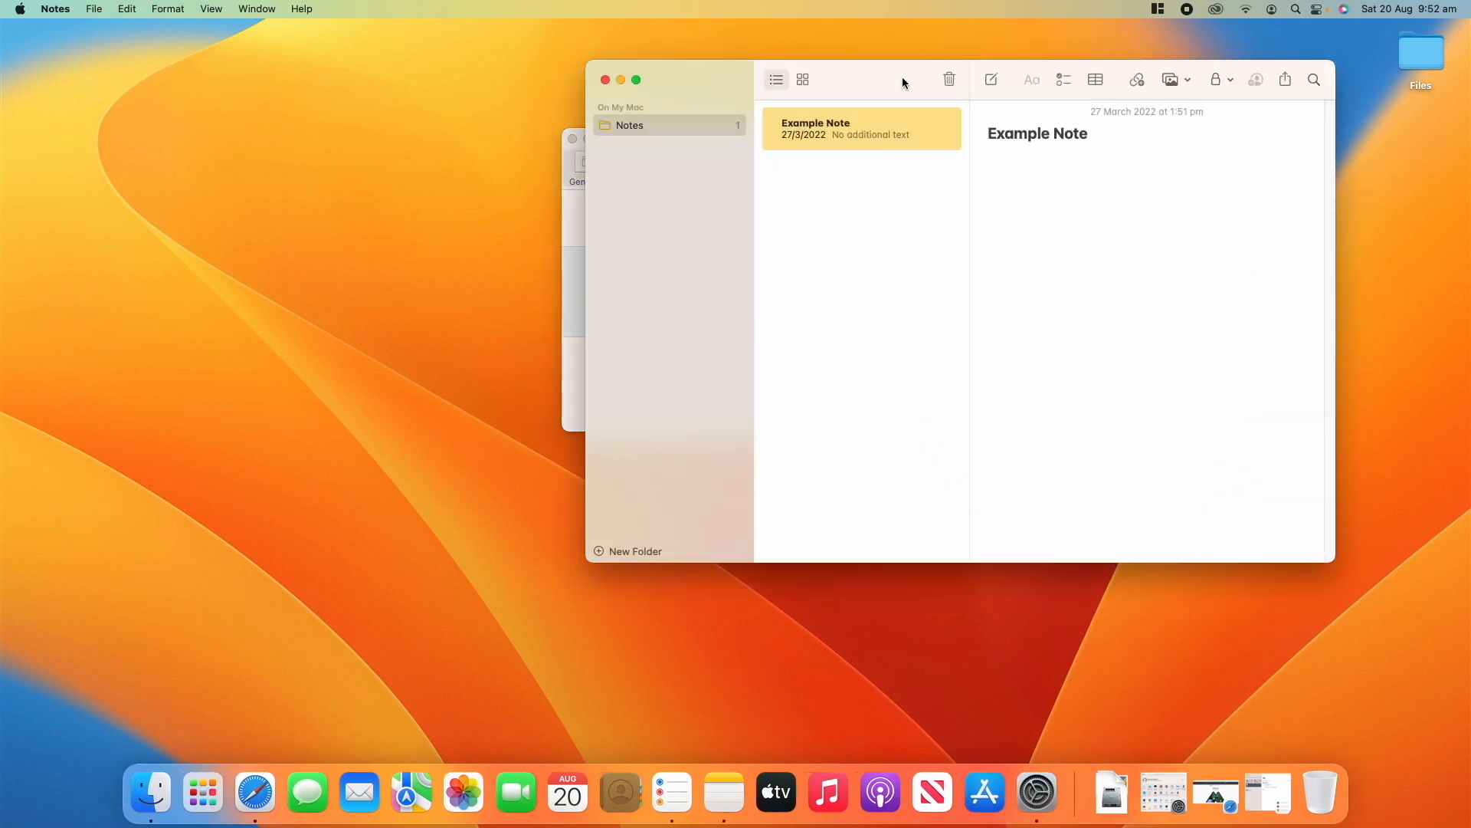
pyautogui.moveTo(905, 85); pyautogui.dragTo(1469, 253)
pyautogui.click(669, 790)
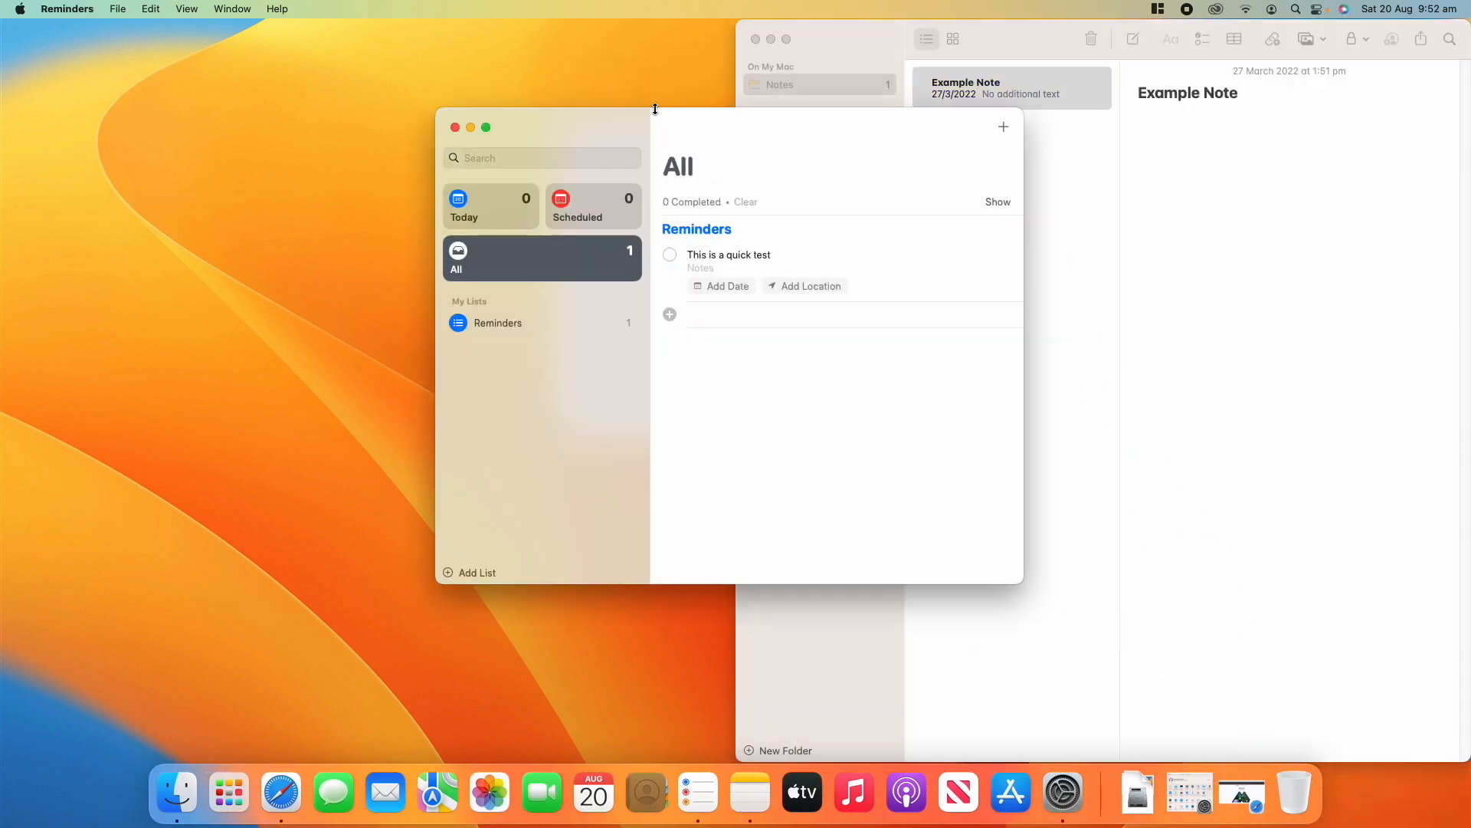
pyautogui.moveTo(654, 108); pyautogui.dragTo(15, 108)
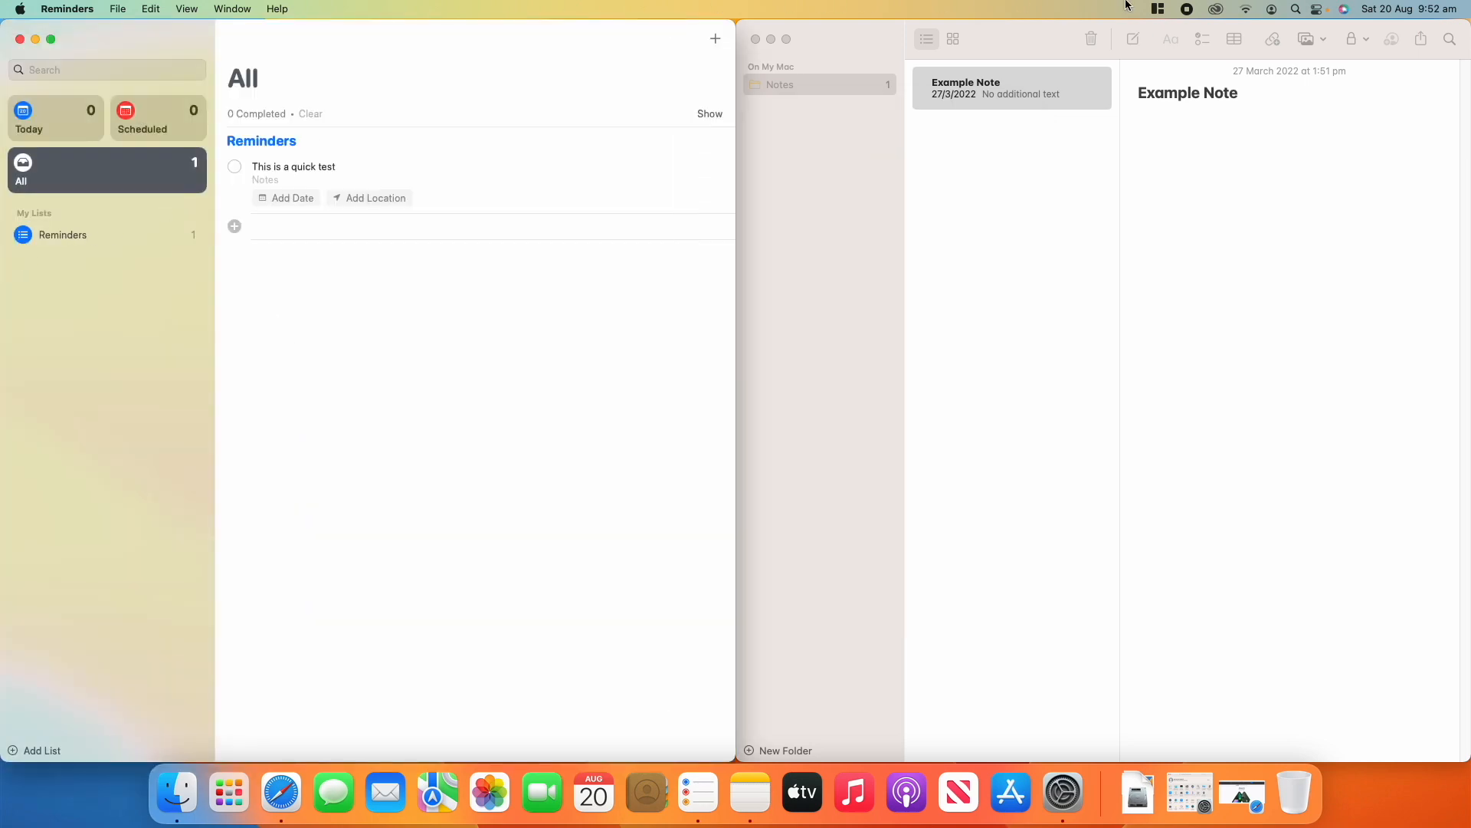
# Open the Tiles preferences and set the windows padding to 20 pt
pyautogui.click(1158, 8)
pyautogui.click(1161, 30)
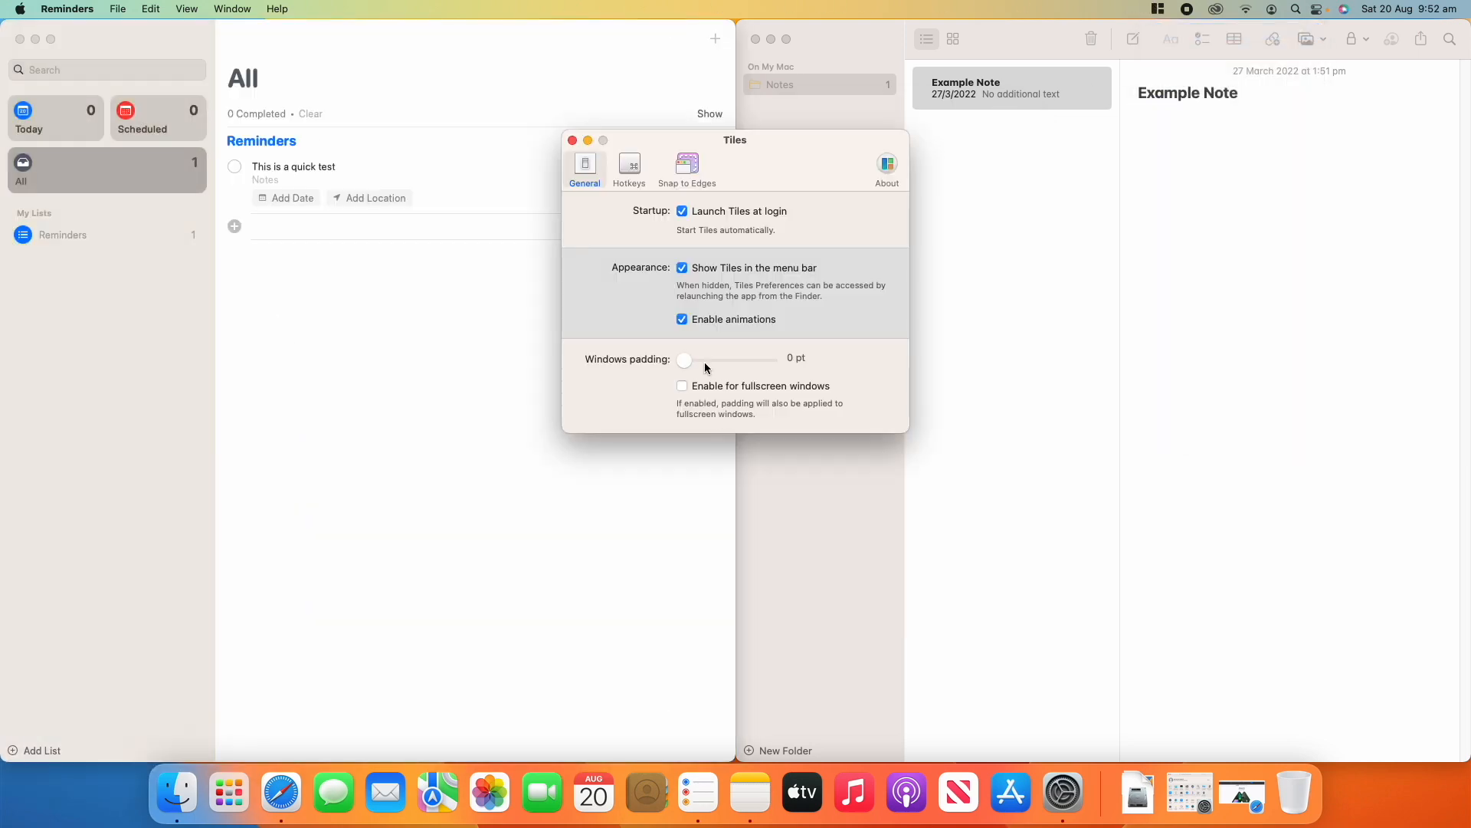
pyautogui.moveTo(684, 360); pyautogui.dragTo(1022, 363)
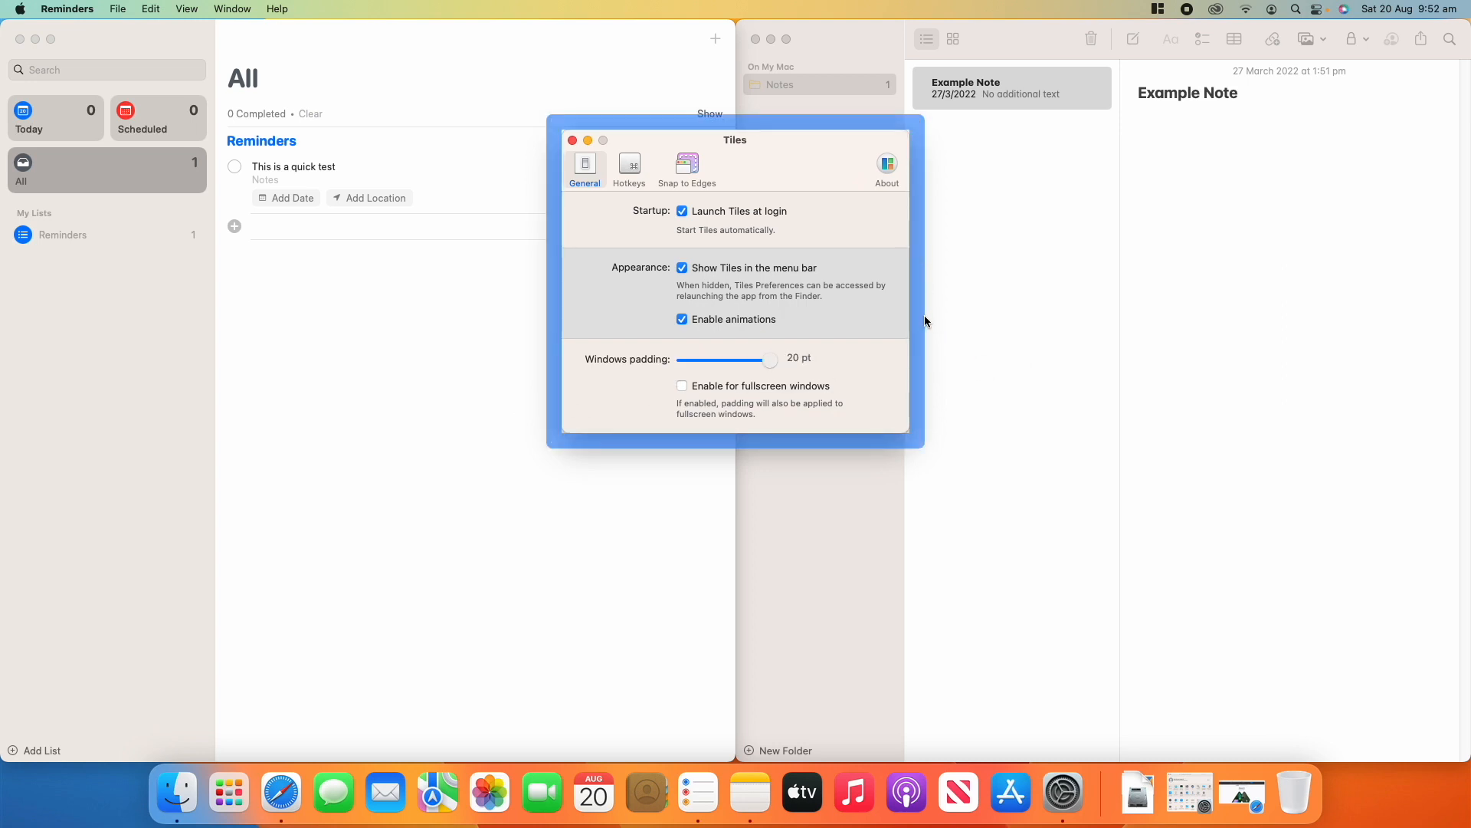
pyautogui.moveTo(925, 320); pyautogui.dragTo(977, 336)
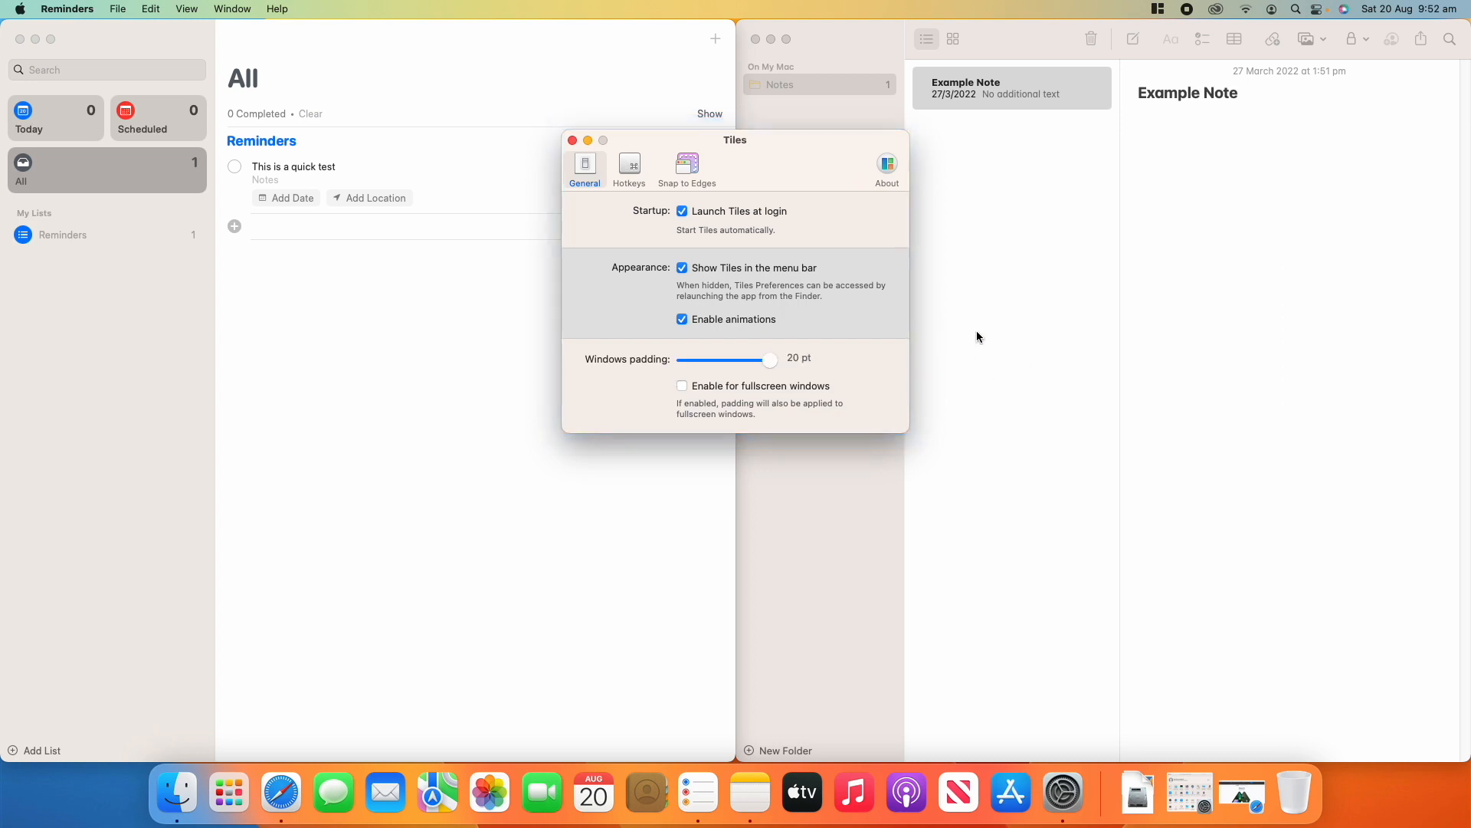
# Resnap Notes to the right half and Reminders to the left half to apply the window padding
pyautogui.click(1034, 270)
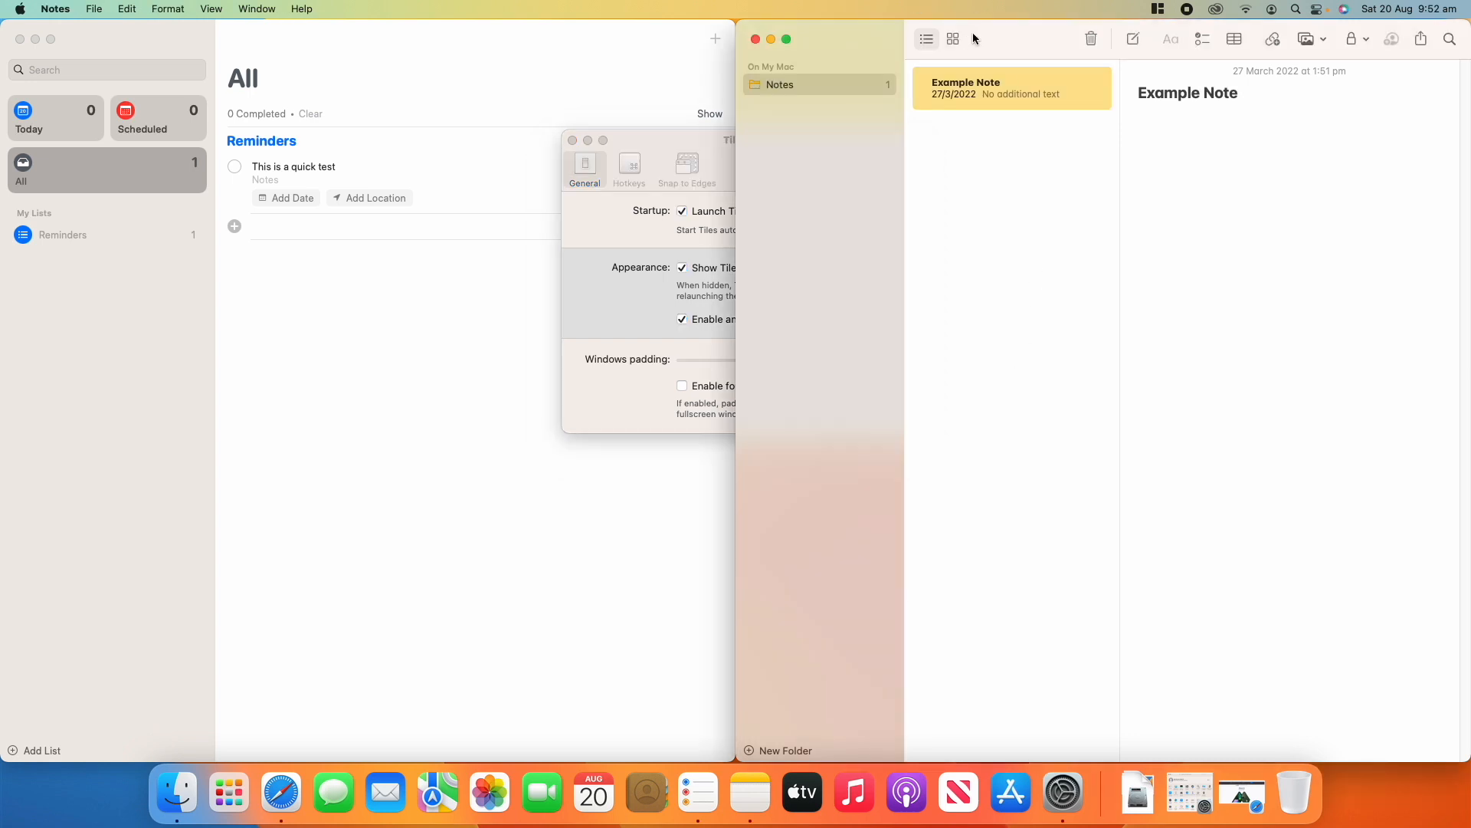
pyautogui.moveTo(971, 34); pyautogui.dragTo(1454, 374)
pyautogui.moveTo(595, 46); pyautogui.dragTo(2, 291)
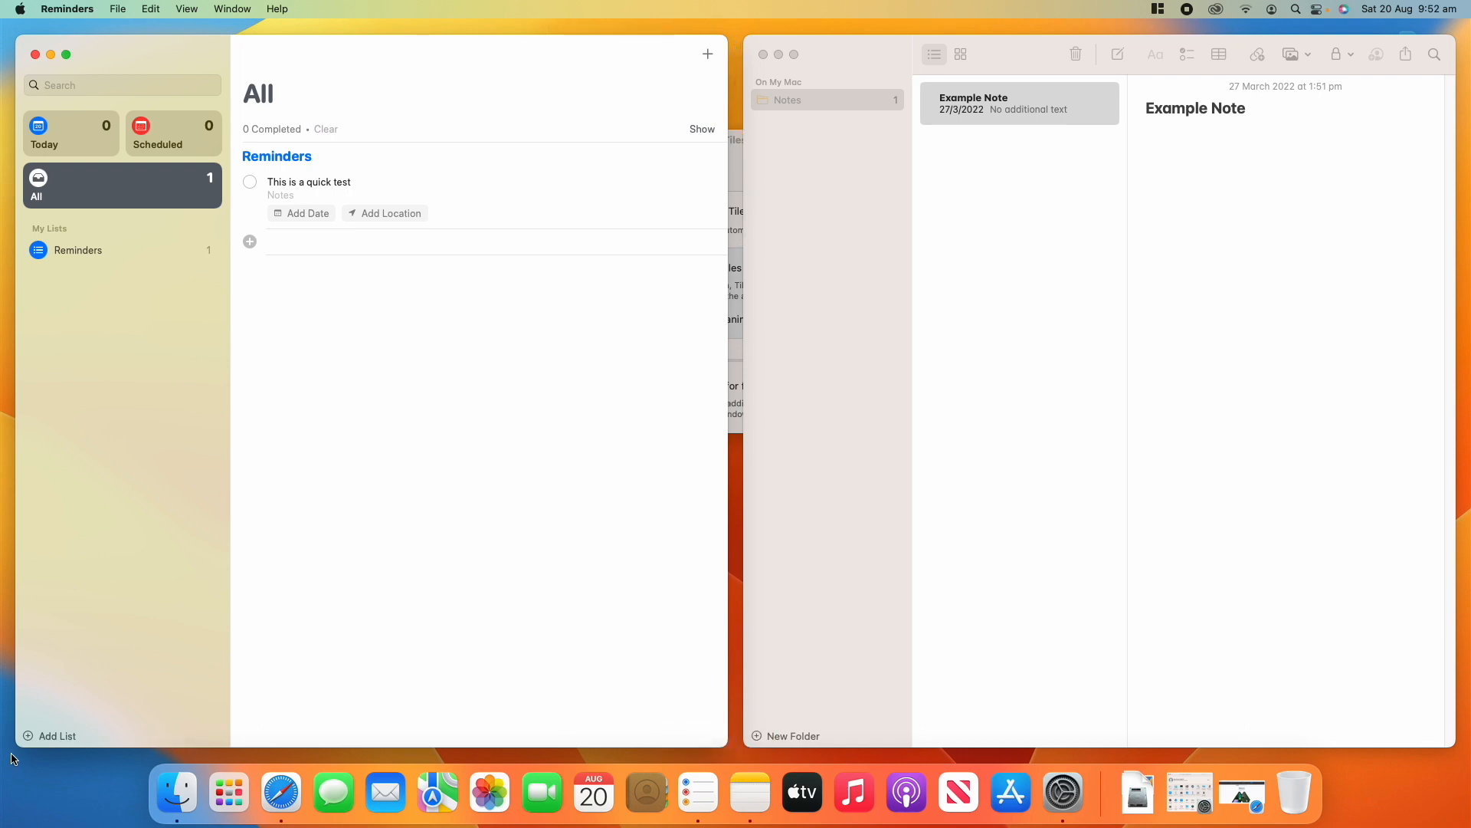
# Bring the Tiles preferences window back in front of Reminders and Notes
pyautogui.click(1059, 172)
pyautogui.click(652, 334)
pyautogui.click(740, 163)
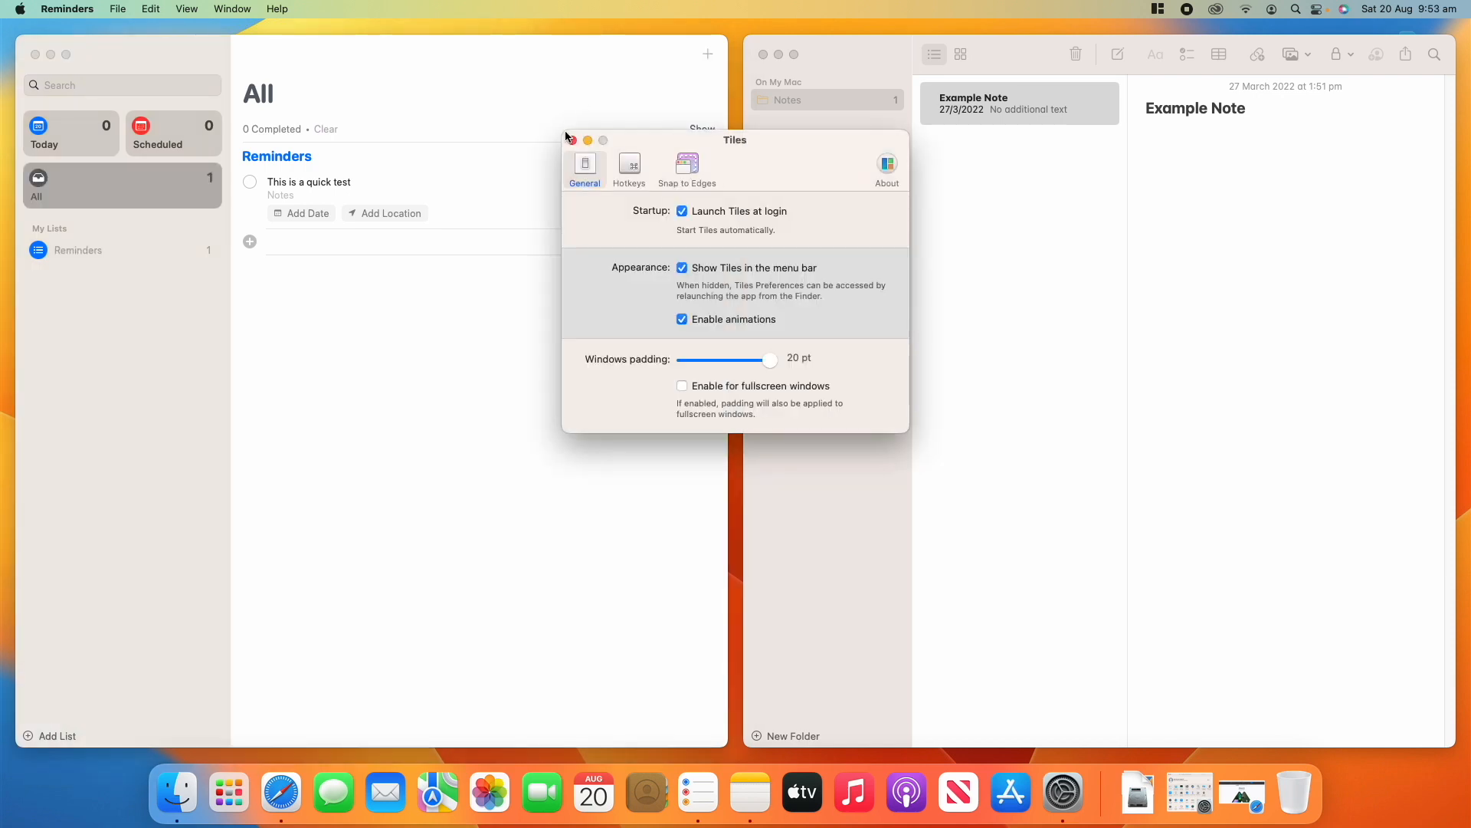
# Minimize the Reminders and Notes windows and reduce the windows padding to its minimum
pyautogui.click(52, 55)
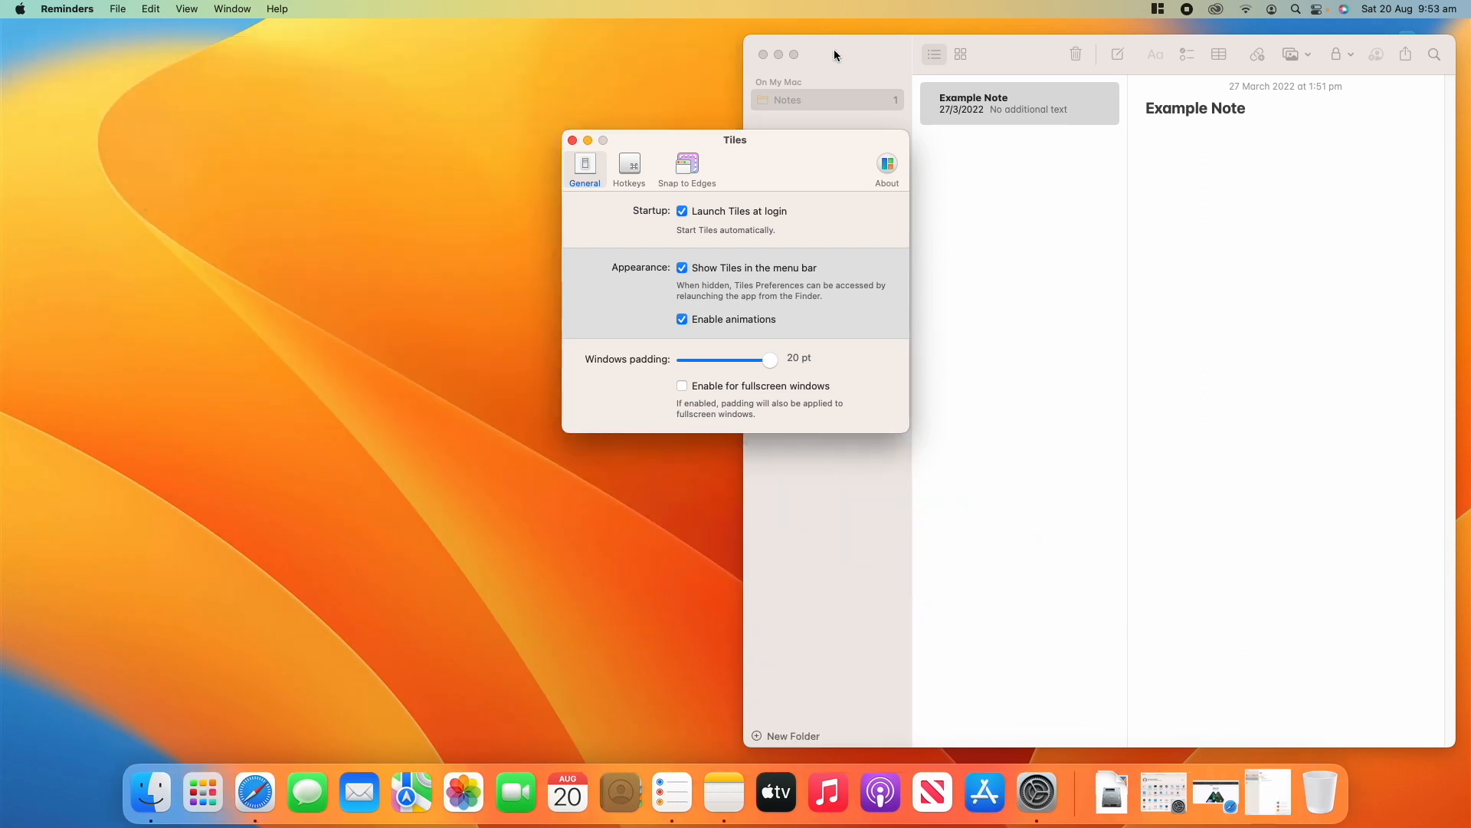
pyautogui.click(779, 55)
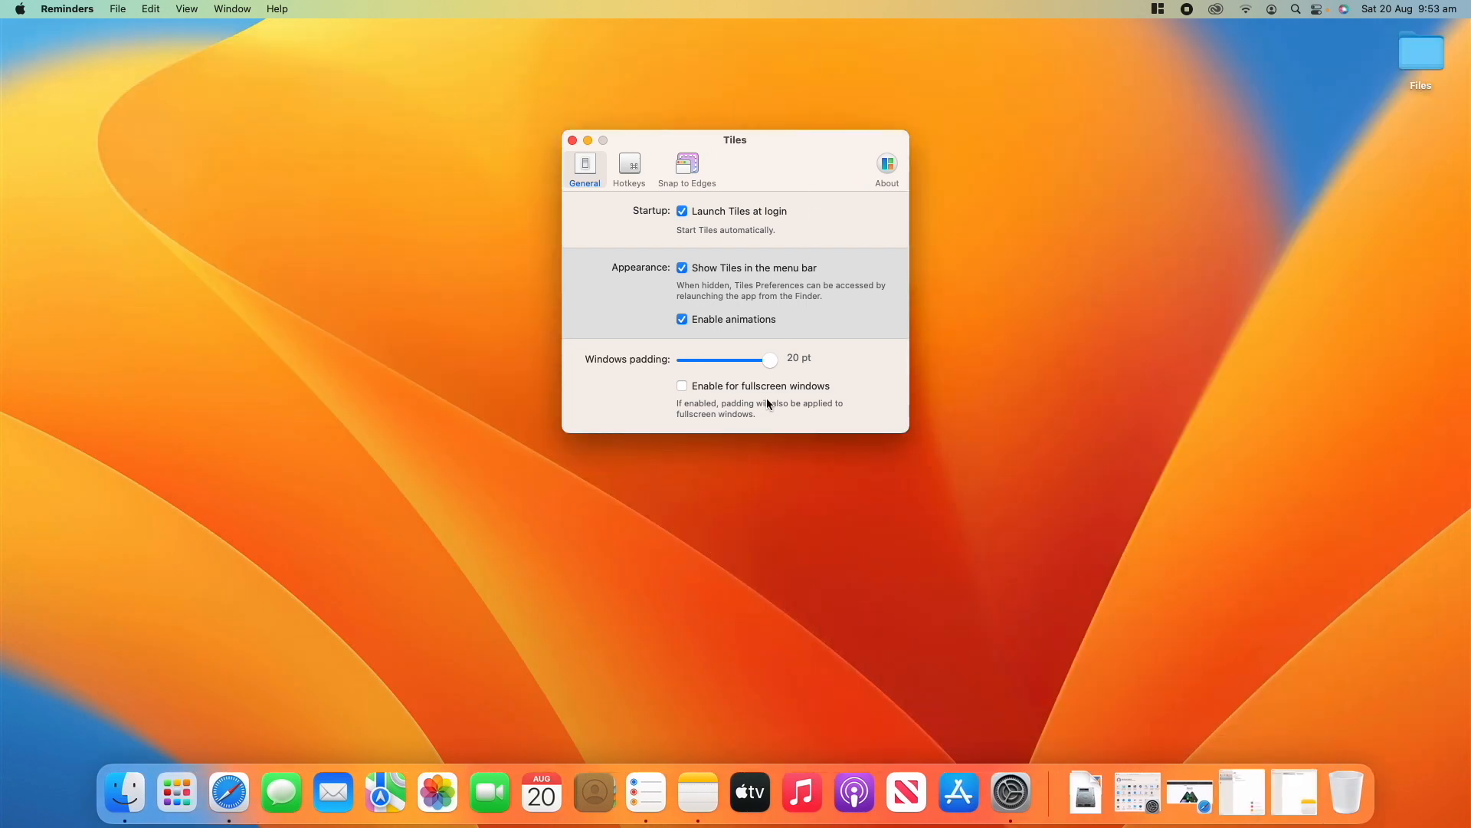
pyautogui.moveTo(770, 360); pyautogui.dragTo(674, 343)
# Show the Tiles hotkey settings and compare them with the window commands listed in the Tiles menu bar menu
pyautogui.click(638, 168)
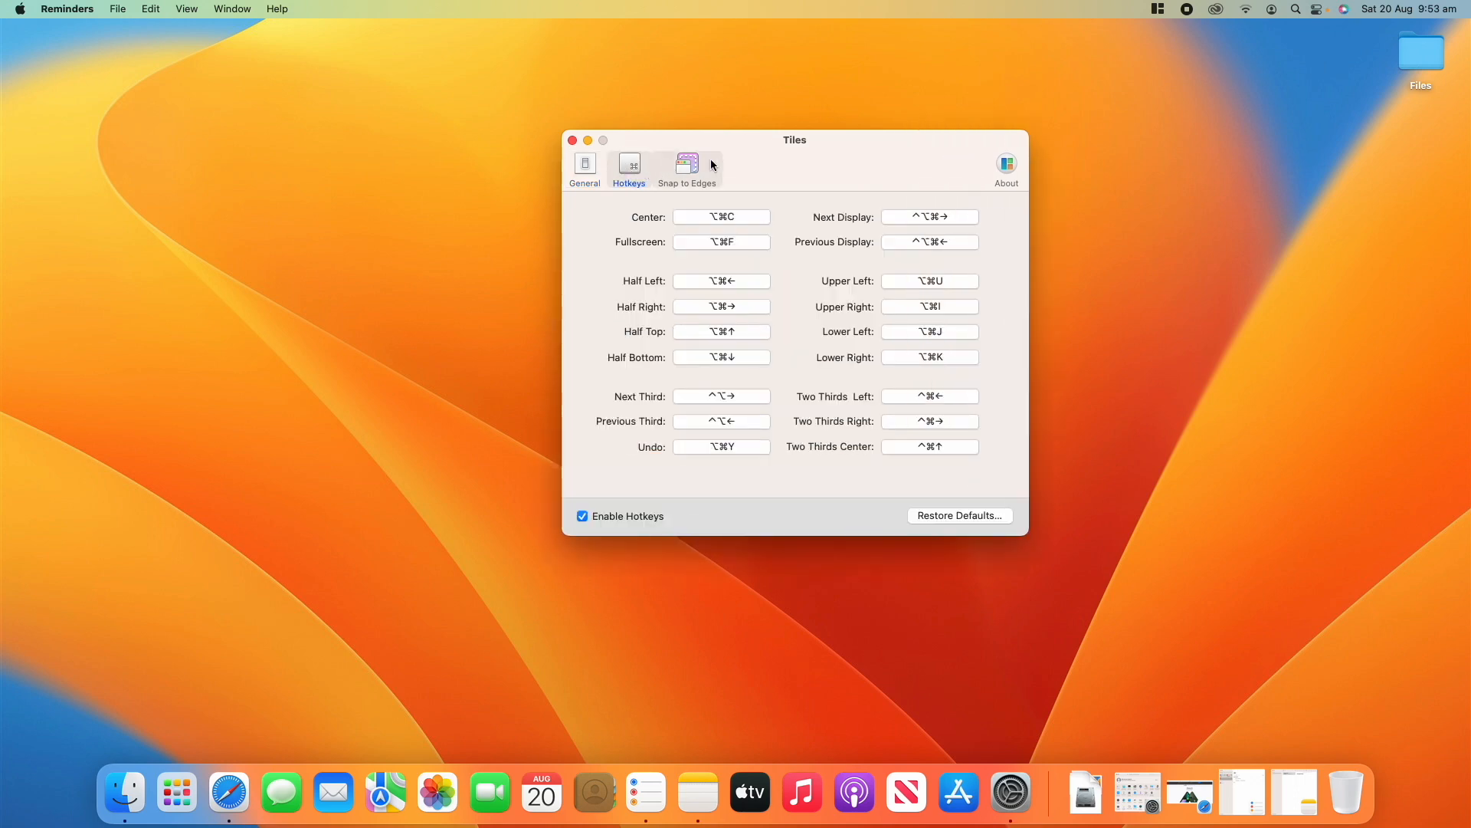
pyautogui.moveTo(728, 138); pyautogui.dragTo(659, 139)
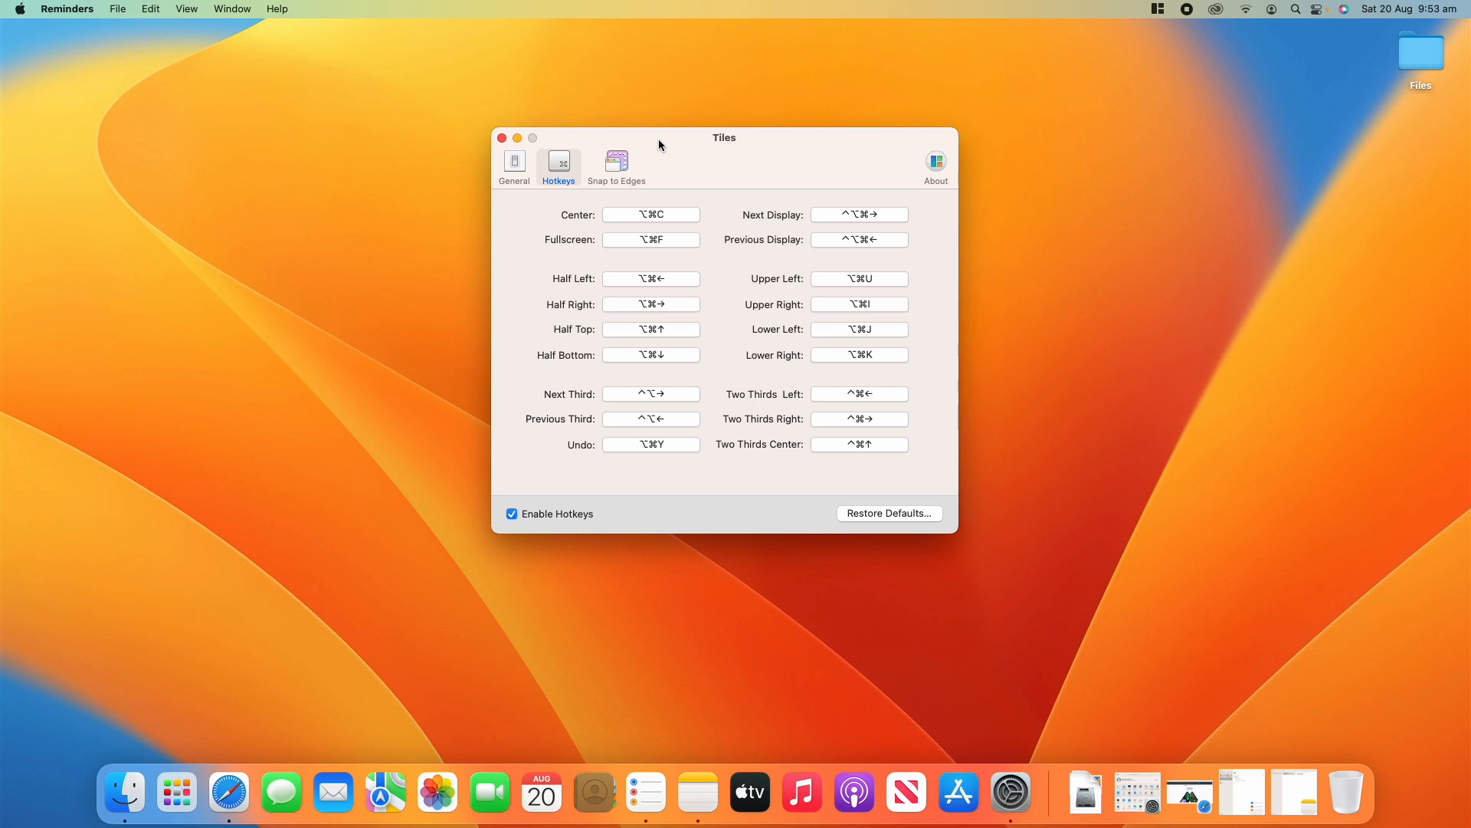
pyautogui.click(1158, 9)
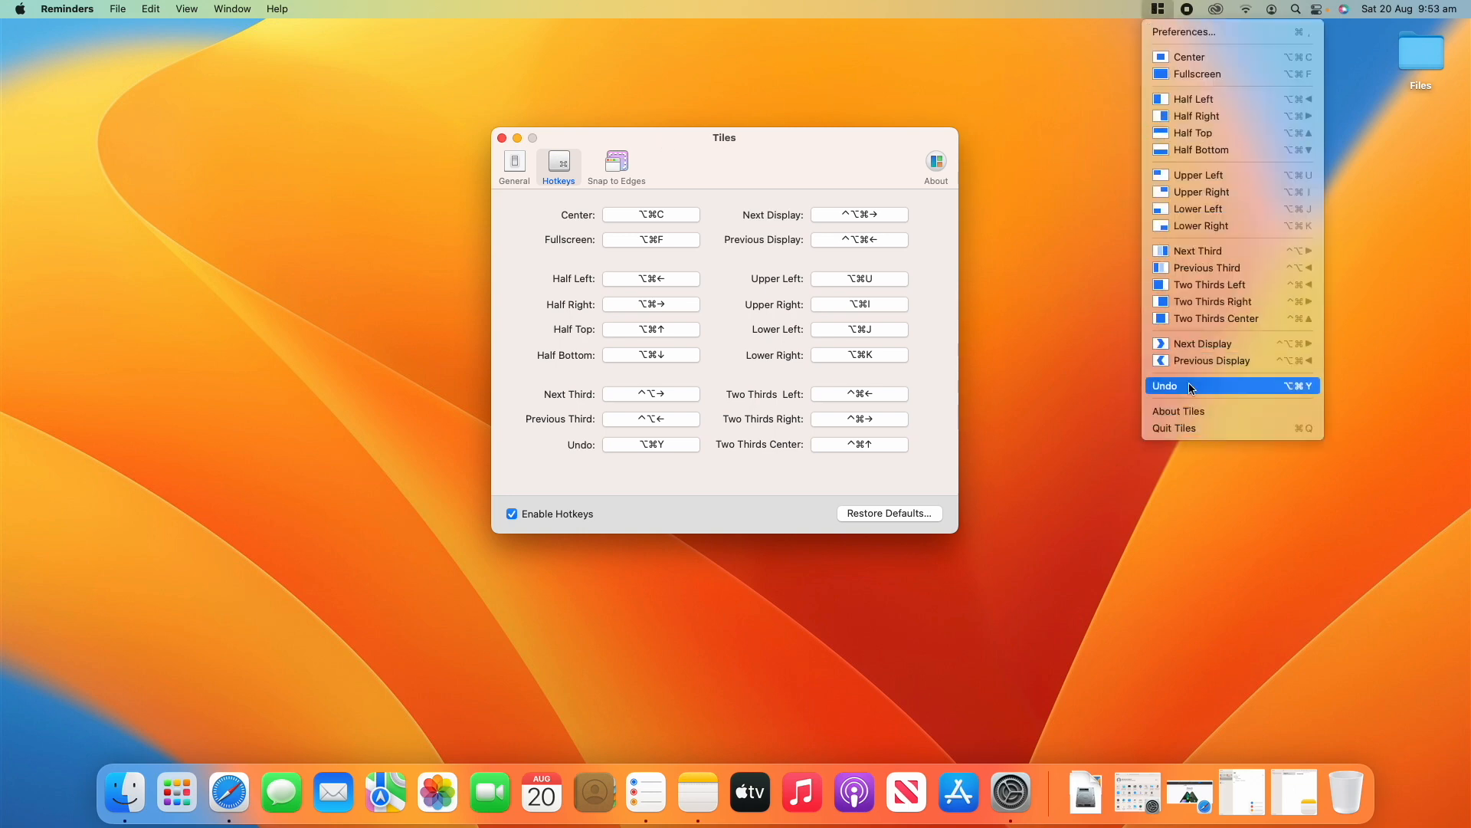
pyautogui.click(757, 169)
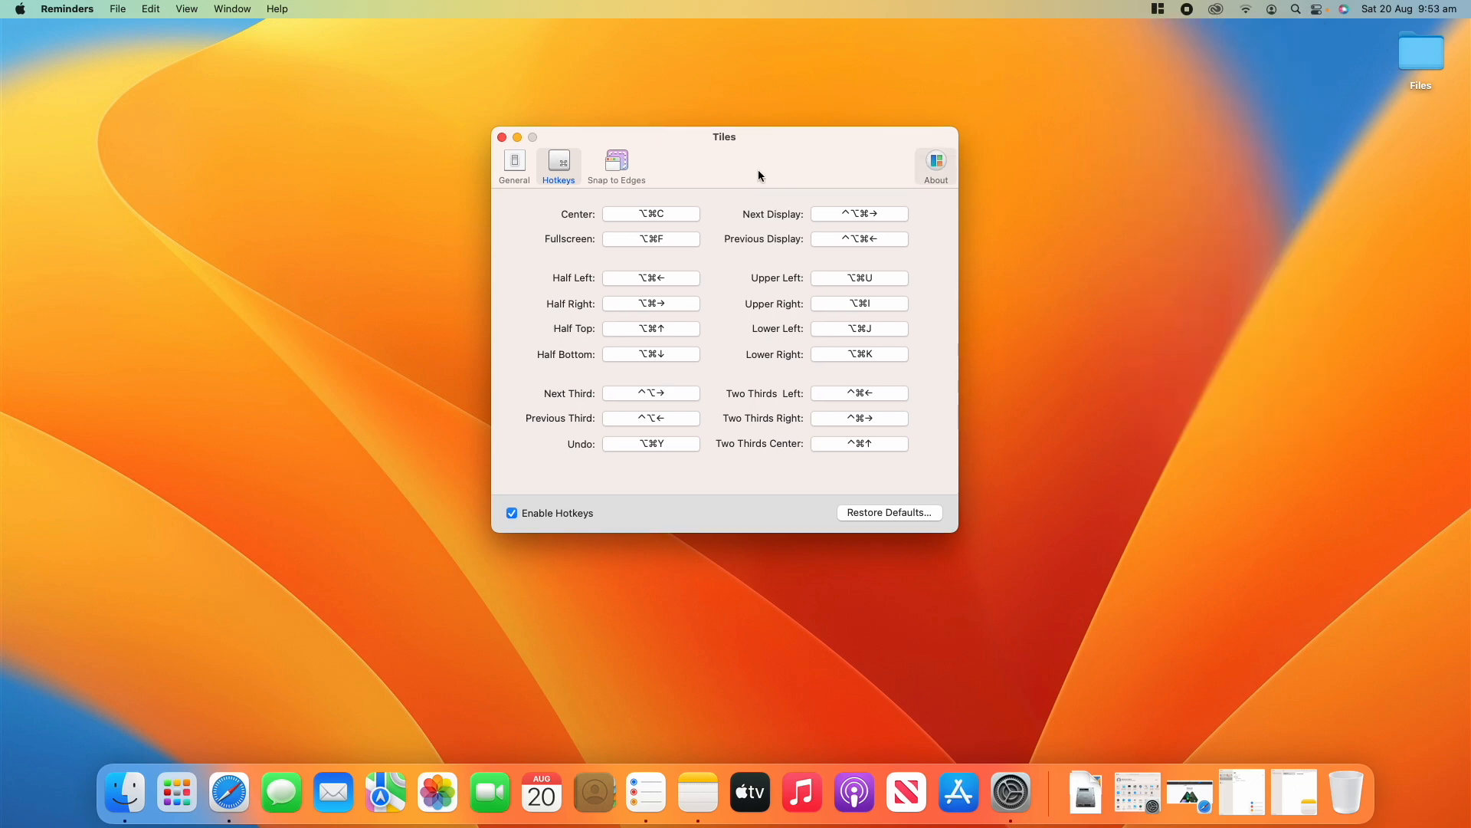
pyautogui.moveTo(806, 179); pyautogui.dragTo(838, 179)
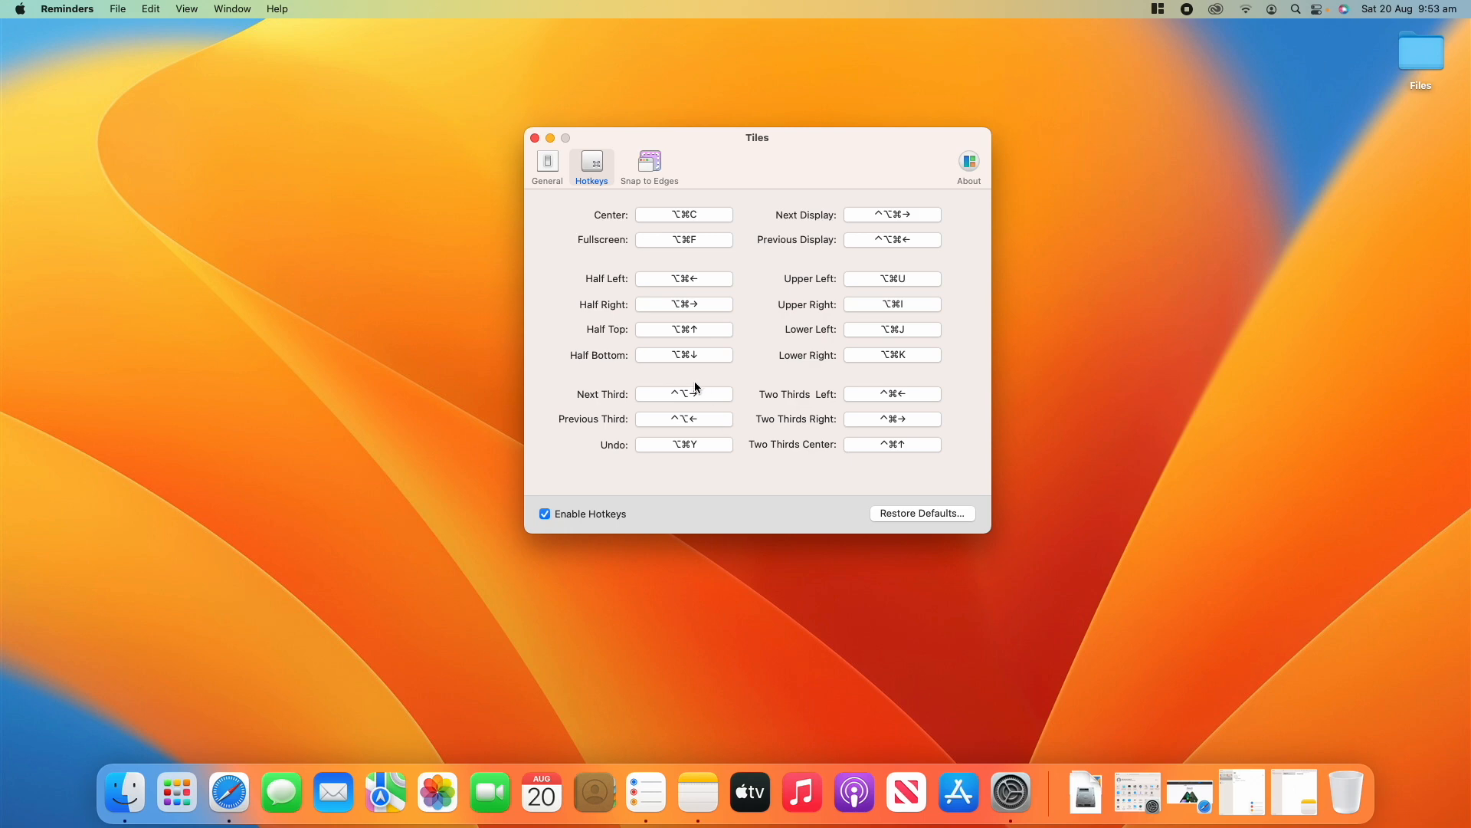
# Assign the hotkey ⇧⌘H to Half Left and ⇧⌘G to Half Right
pyautogui.click(685, 282)
pyautogui.press('shift+super+h')
pyautogui.click(908, 272)
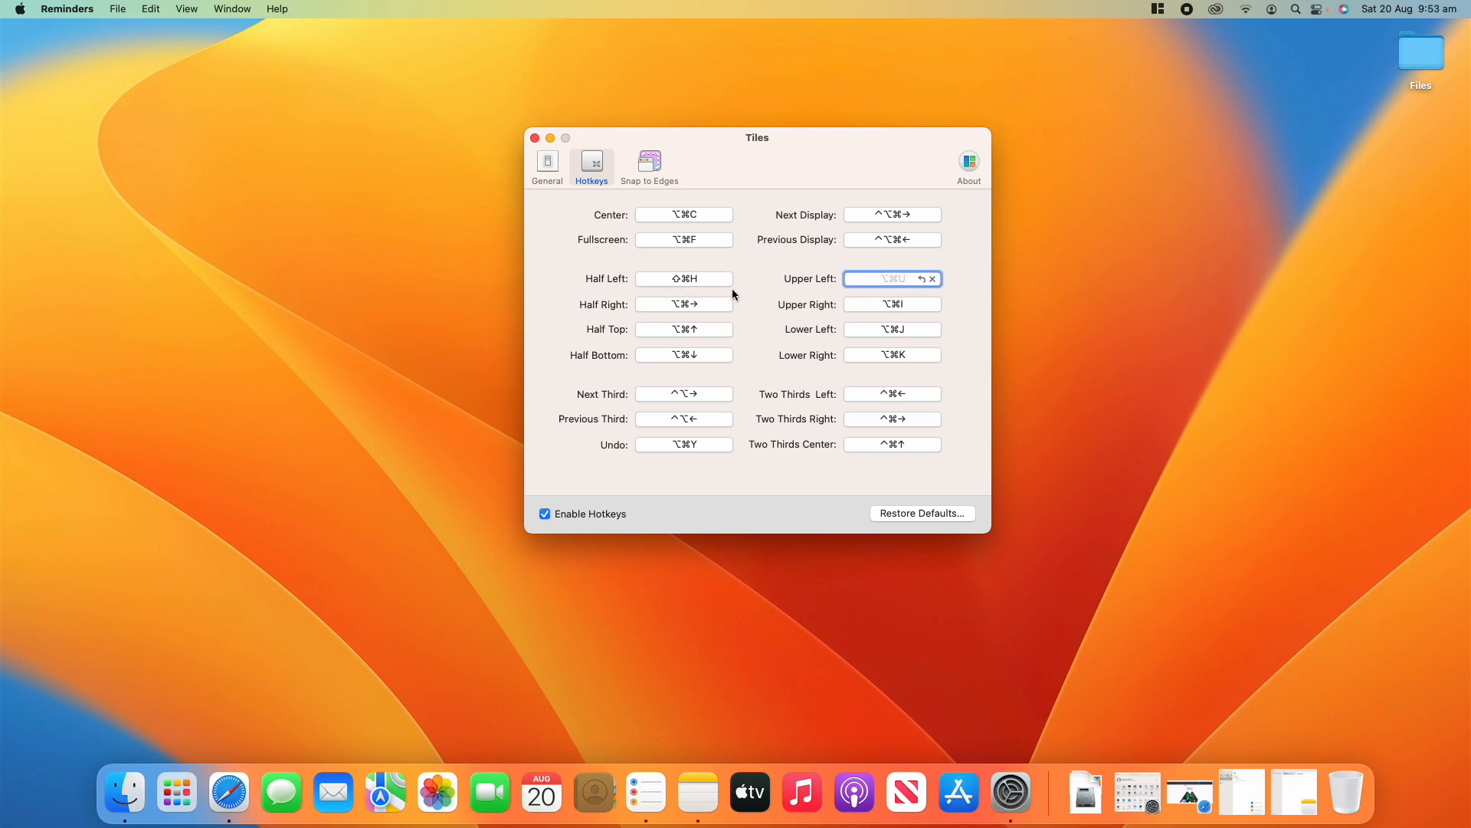
pyautogui.click(688, 306)
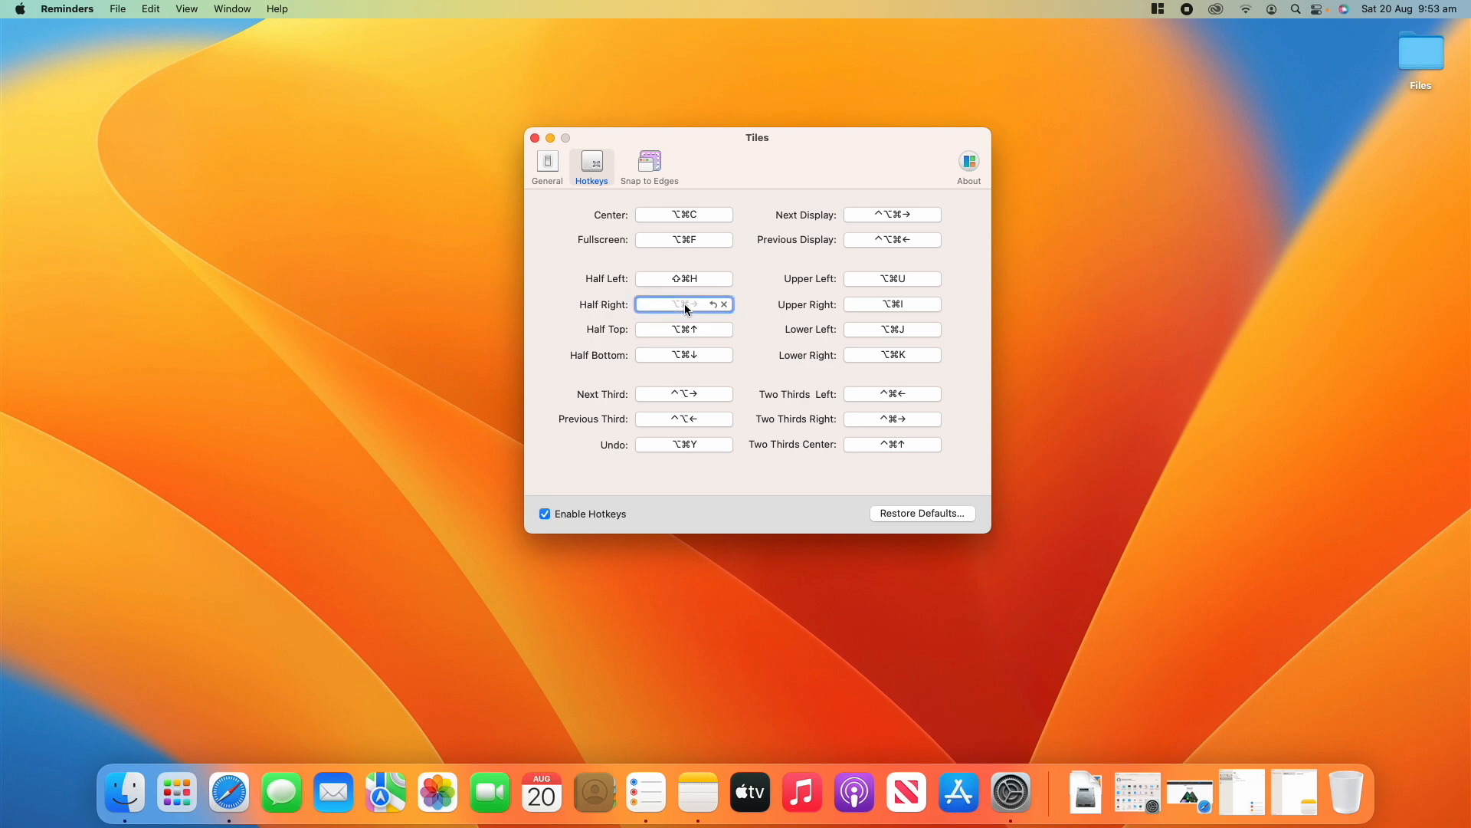
pyautogui.press('shift+super+g')
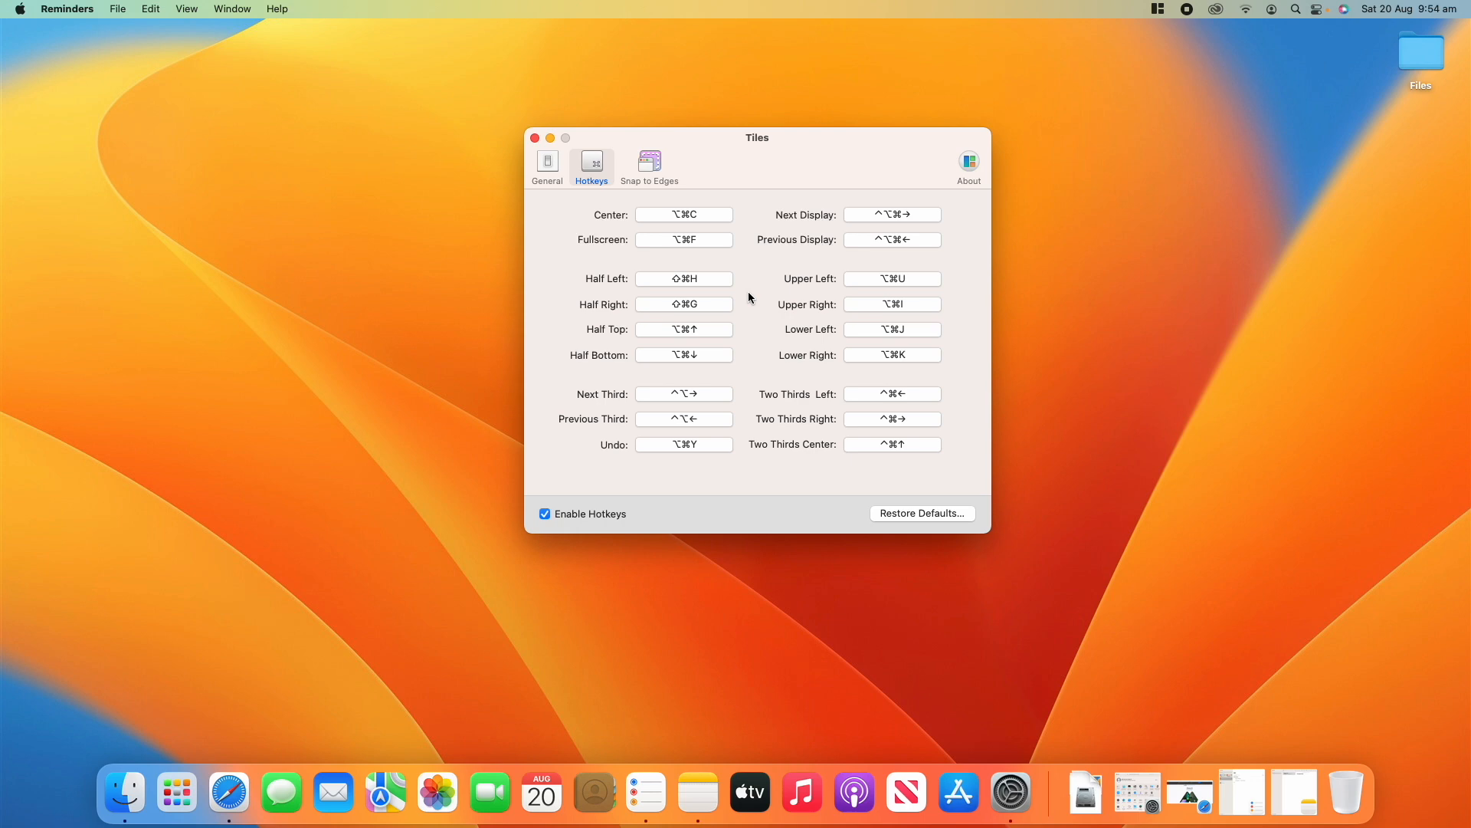
# Assign the hotkey ⇧← to Half Top and ⌘→ to Half Bottom
pyautogui.click(684, 330)
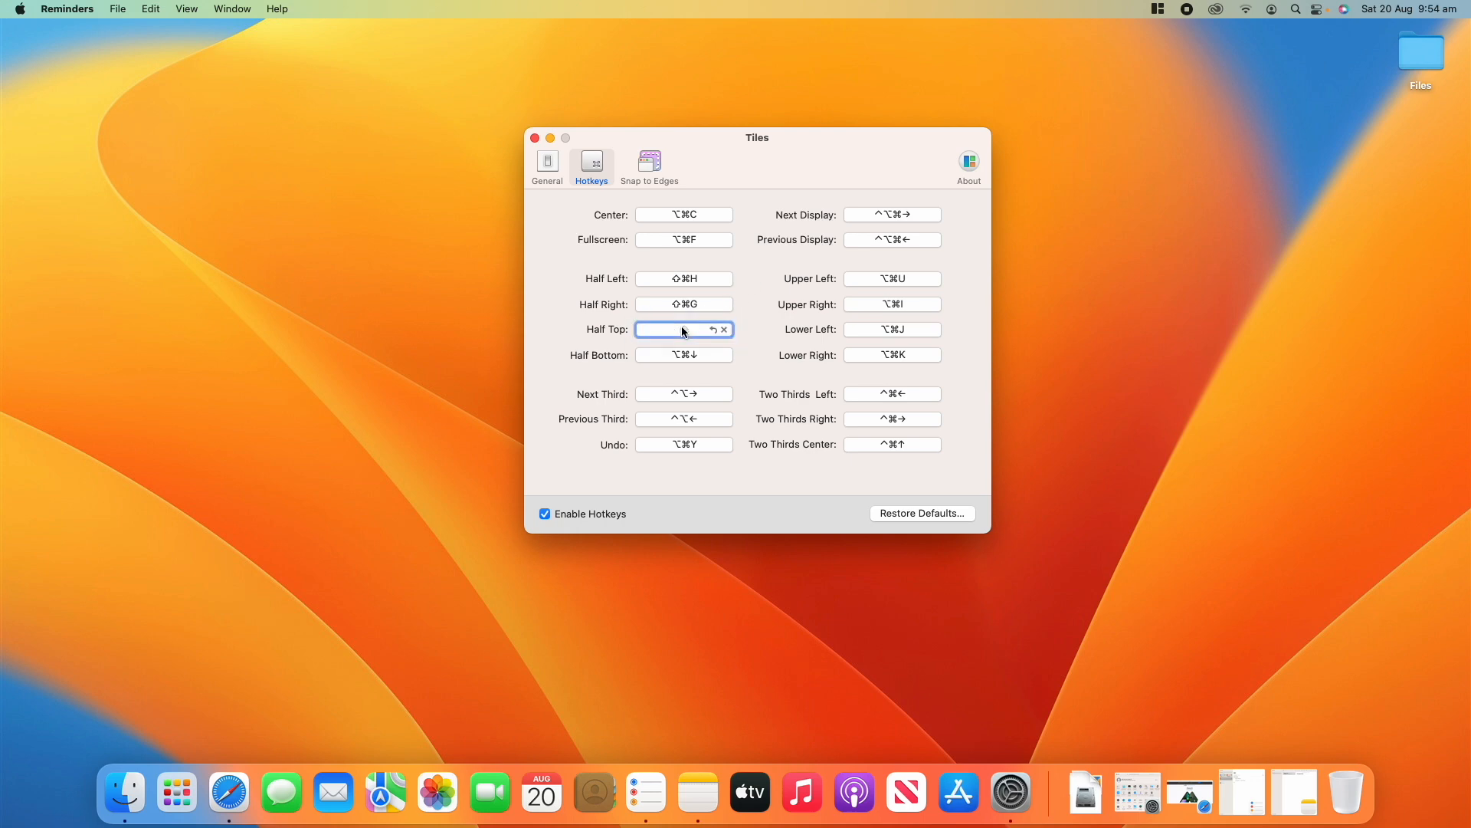
pyautogui.press('shift+super+Left')
pyautogui.click(688, 354)
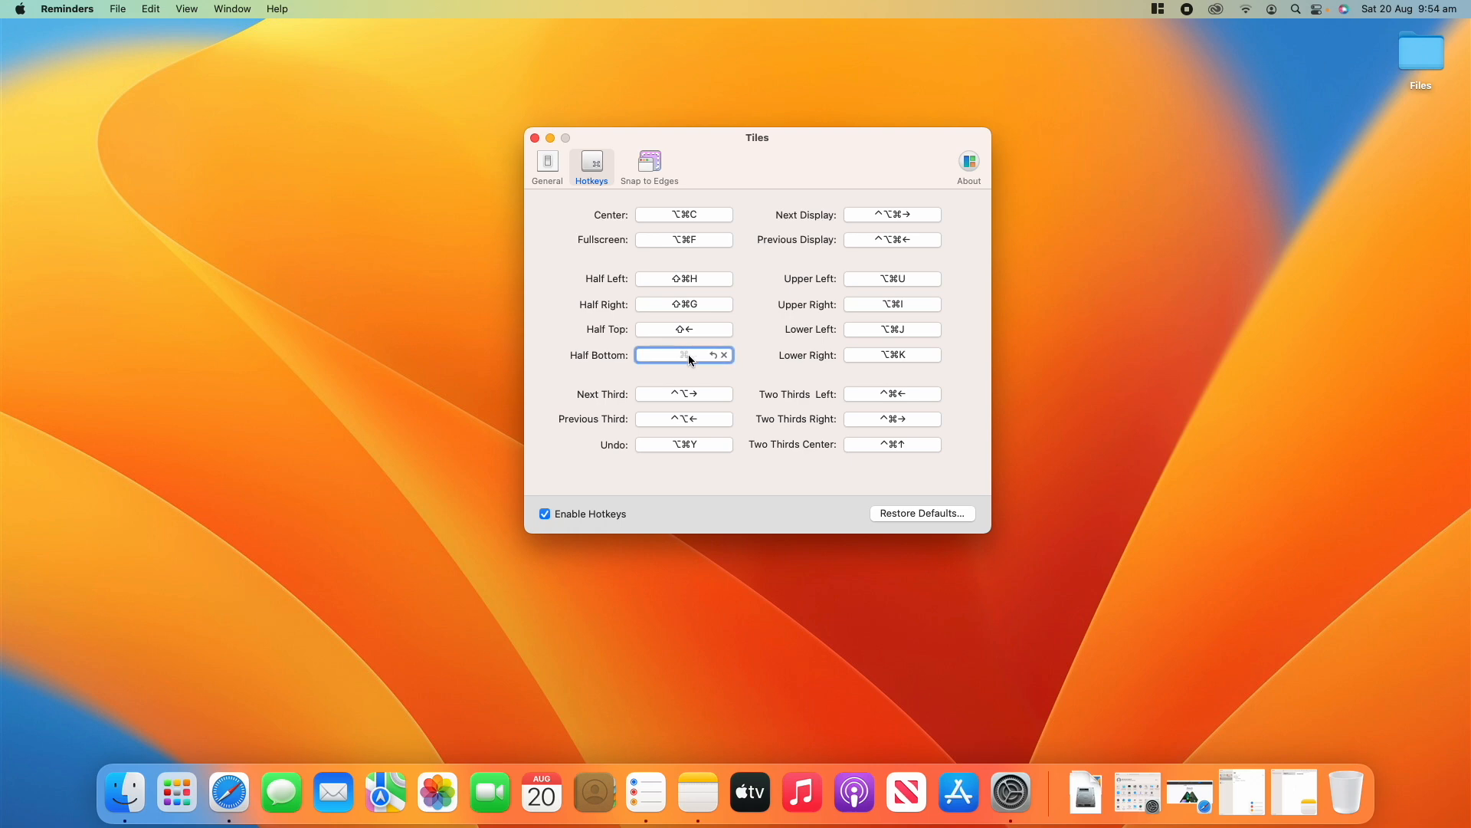
pyautogui.press('super+Right')
# Try to assign the hotkey ⌘C to Upper Left and dismiss the resulting alert
pyautogui.click(852, 304)
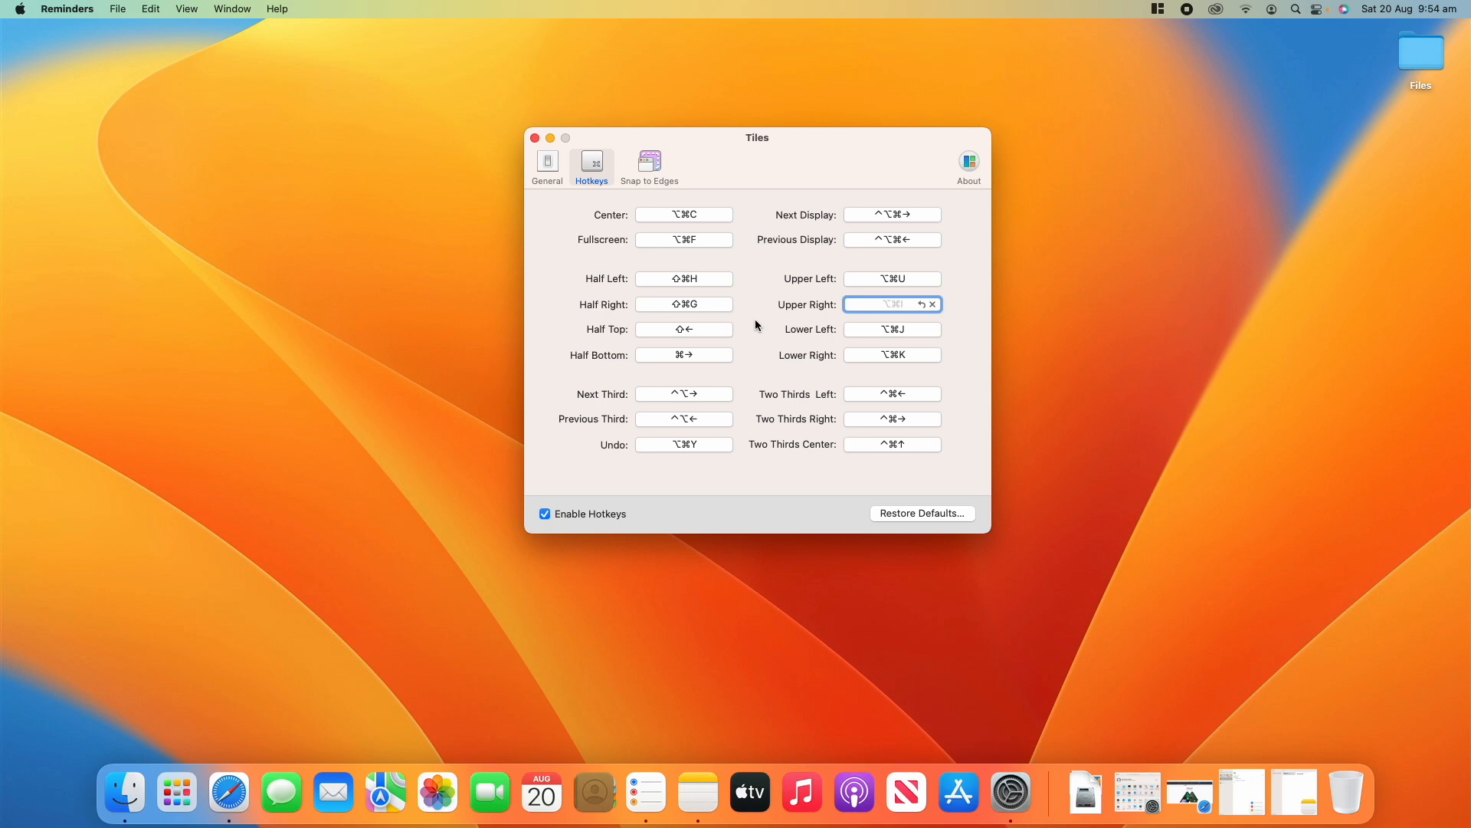
pyautogui.click(901, 281)
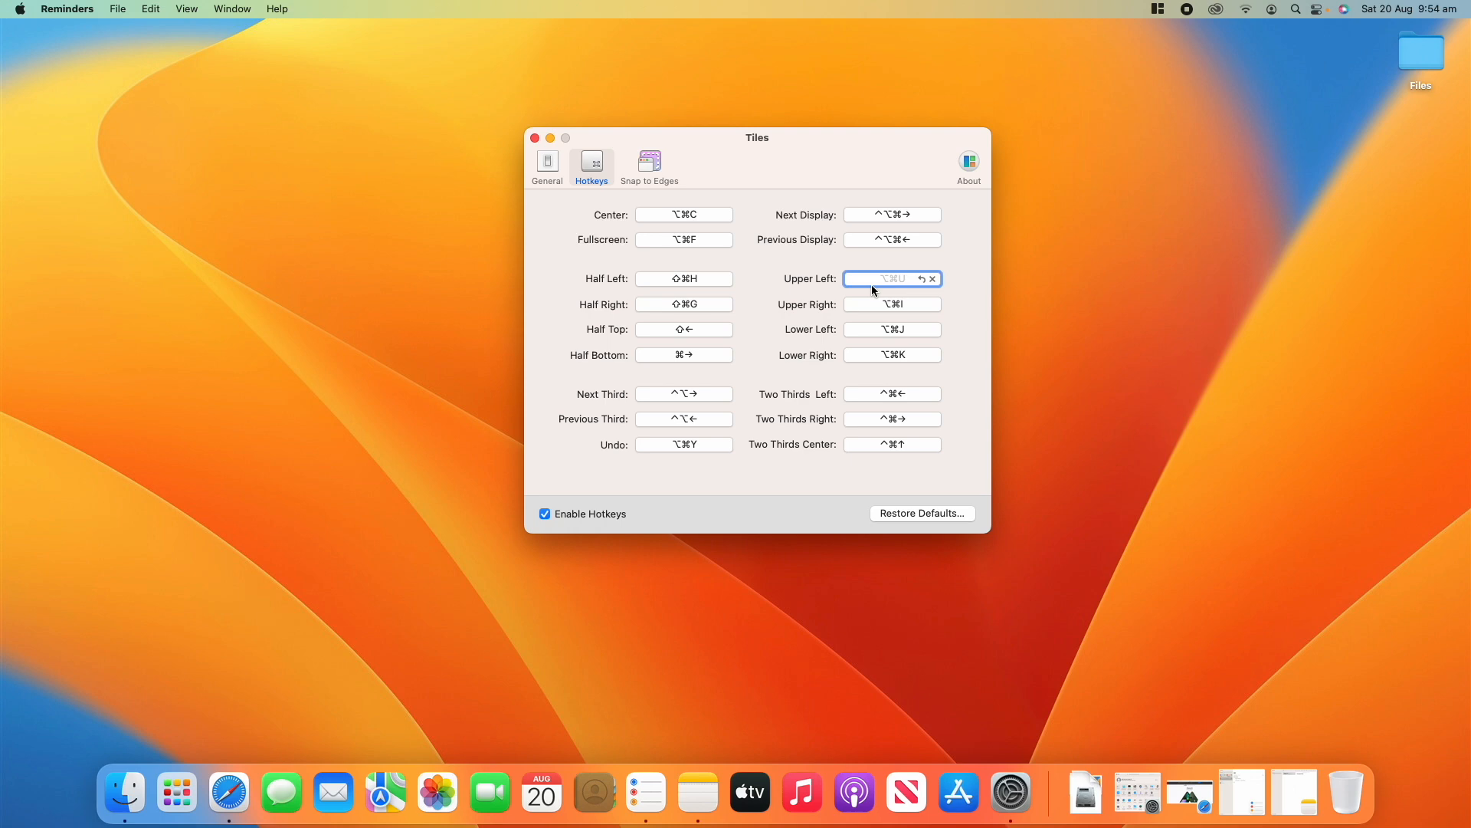
pyautogui.press('super+c')
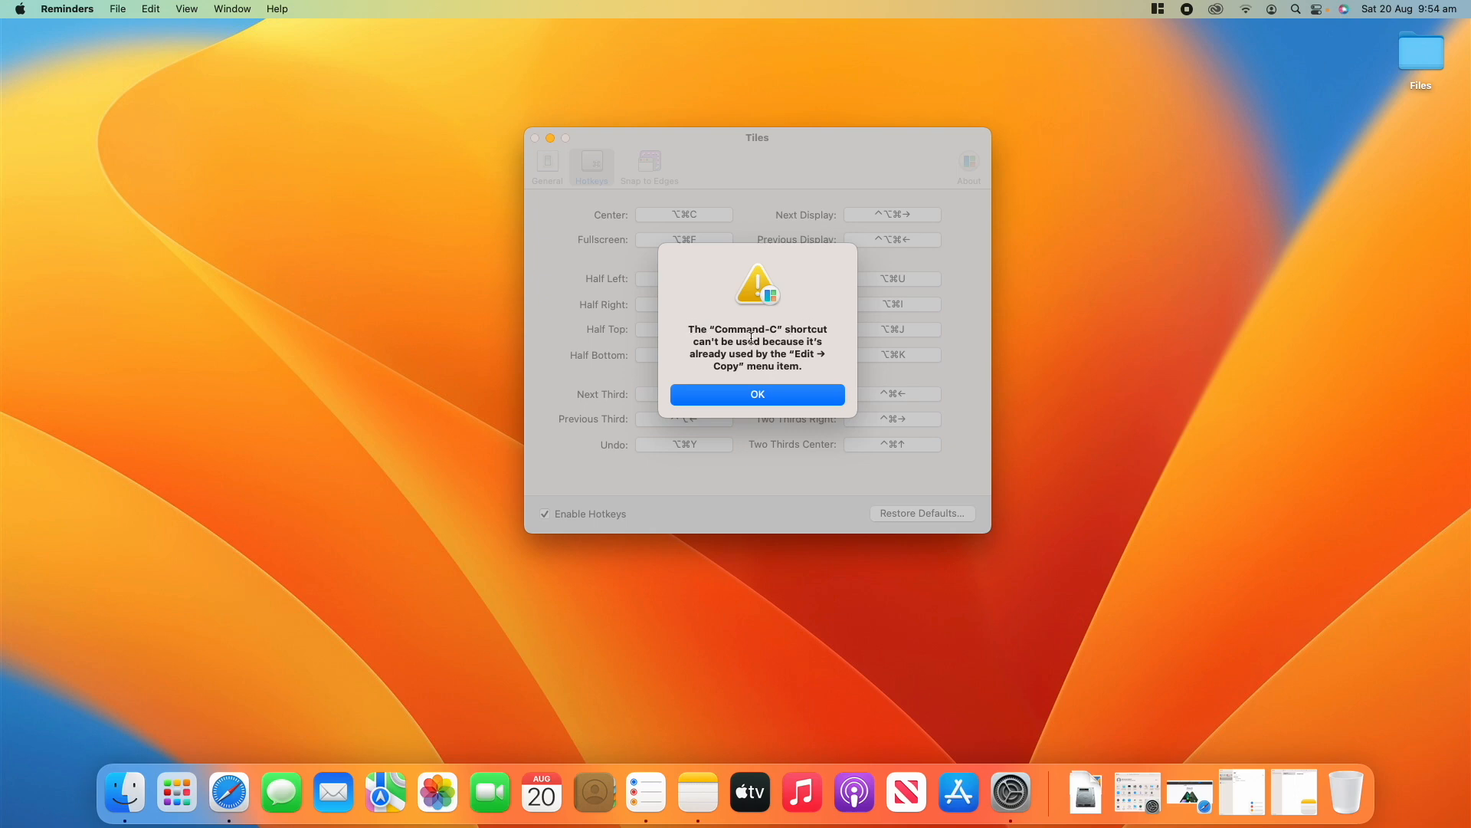
pyautogui.moveTo(802, 341); pyautogui.dragTo(707, 352)
pyautogui.click(710, 395)
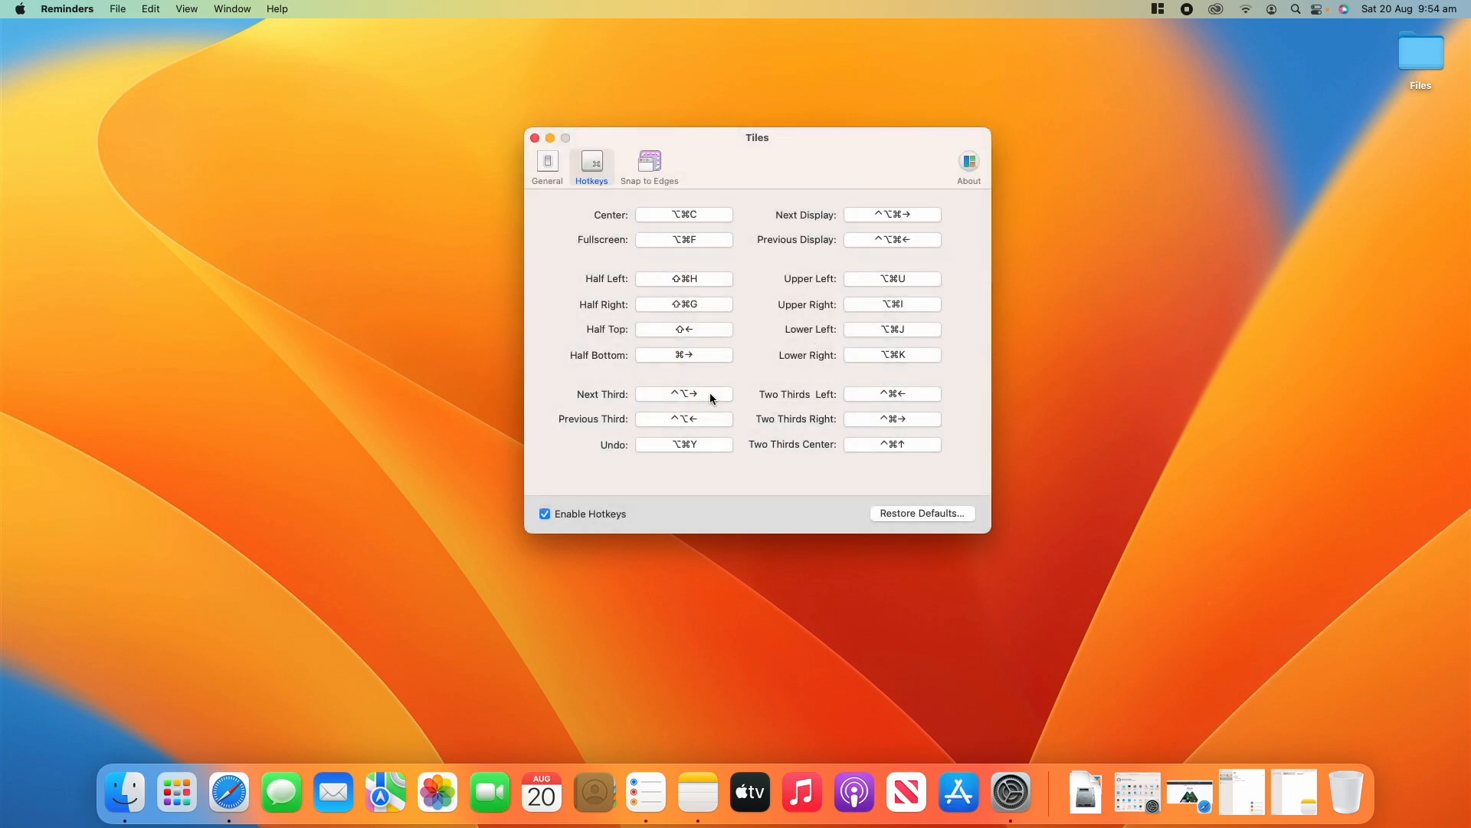
# Assign the hotkey ⇧4 to Lower Left and leave the Upper Right hotkey as it is
pyautogui.click(894, 323)
pyautogui.click(919, 305)
pyautogui.click(995, 301)
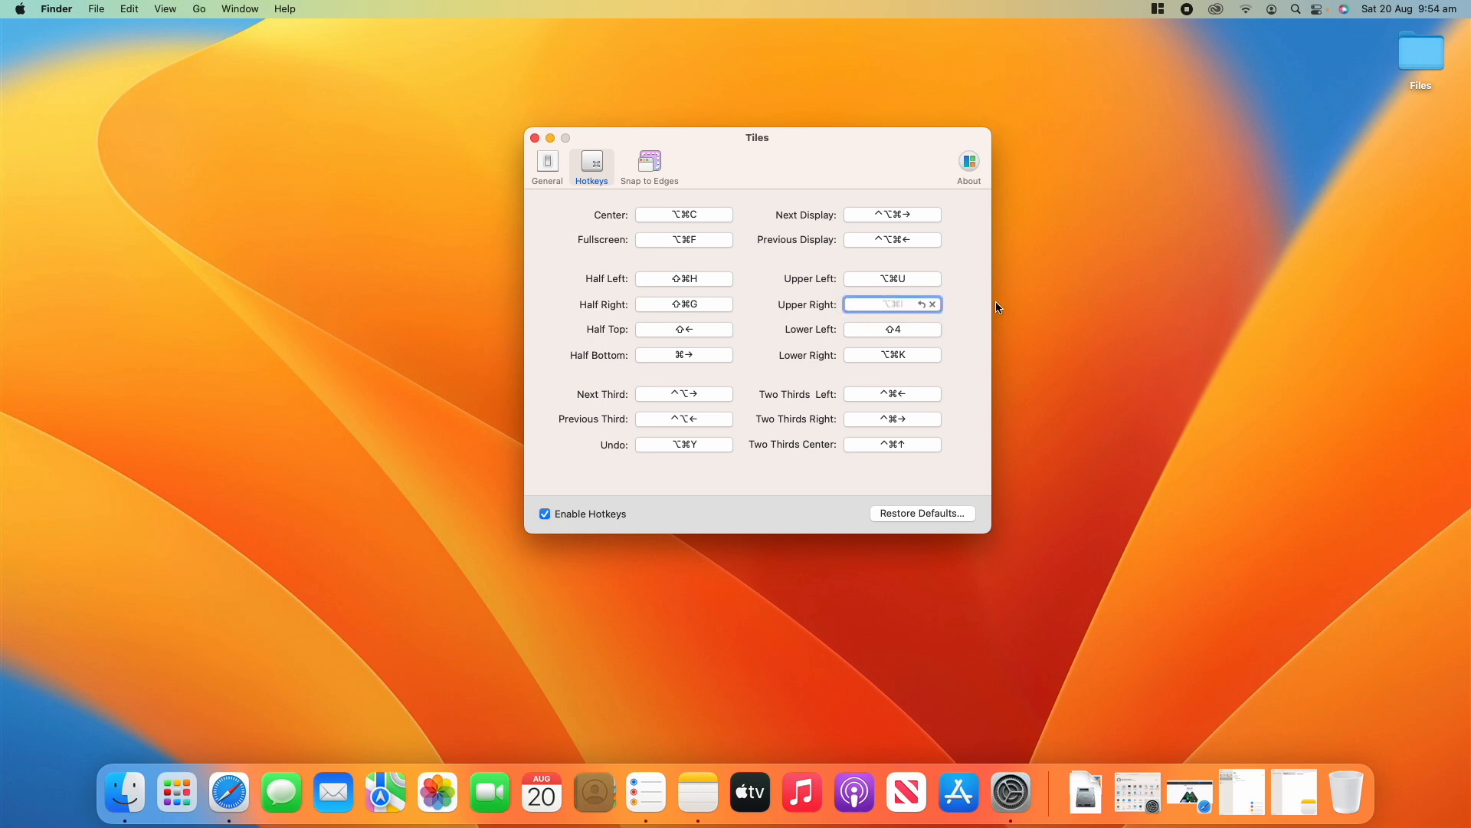
pyautogui.click(978, 310)
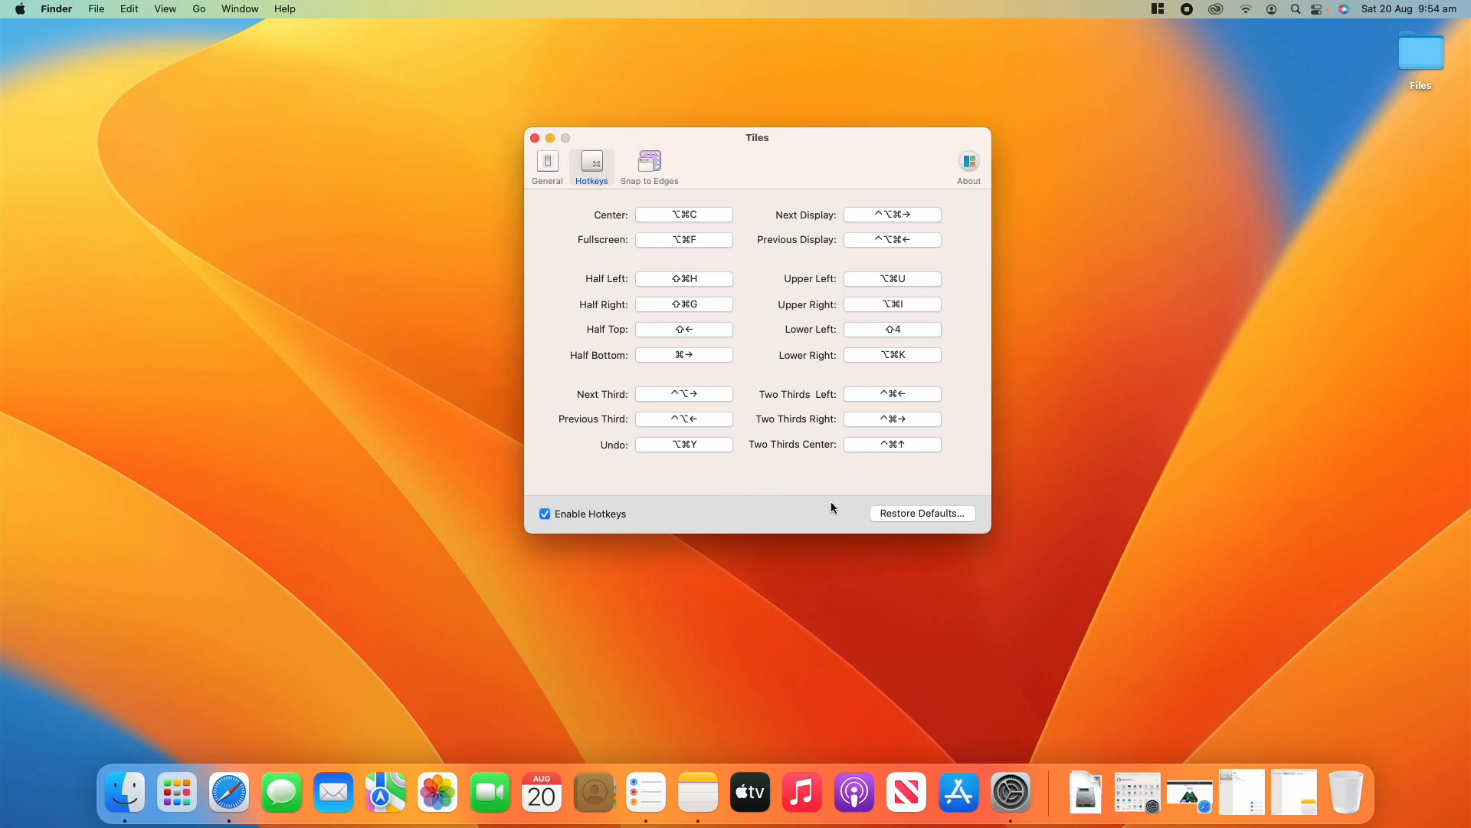
# Restore the default hotkeys, and switch Enable Hotkeys off and back on
pyautogui.click(920, 514)
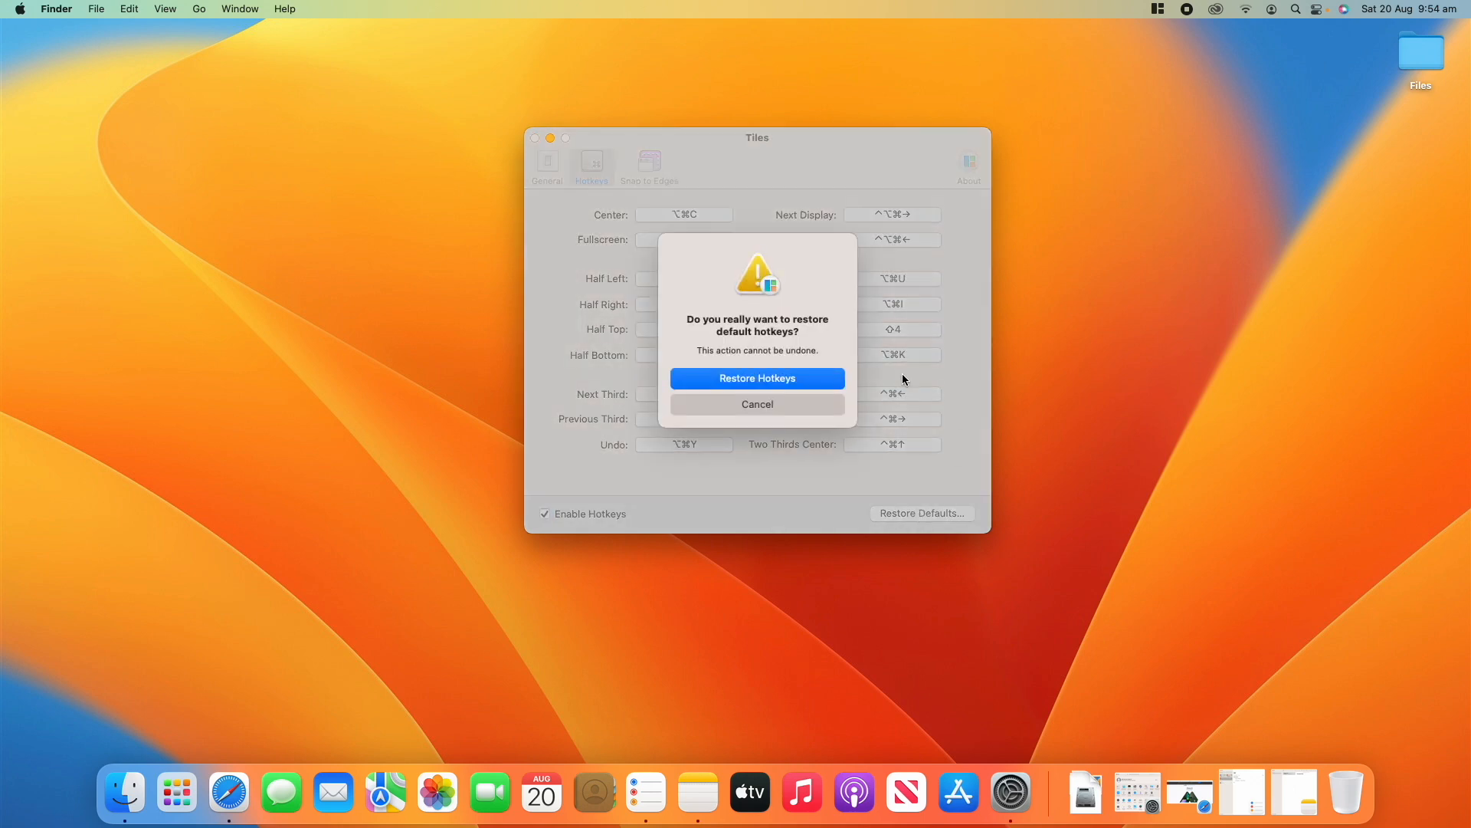
pyautogui.click(799, 378)
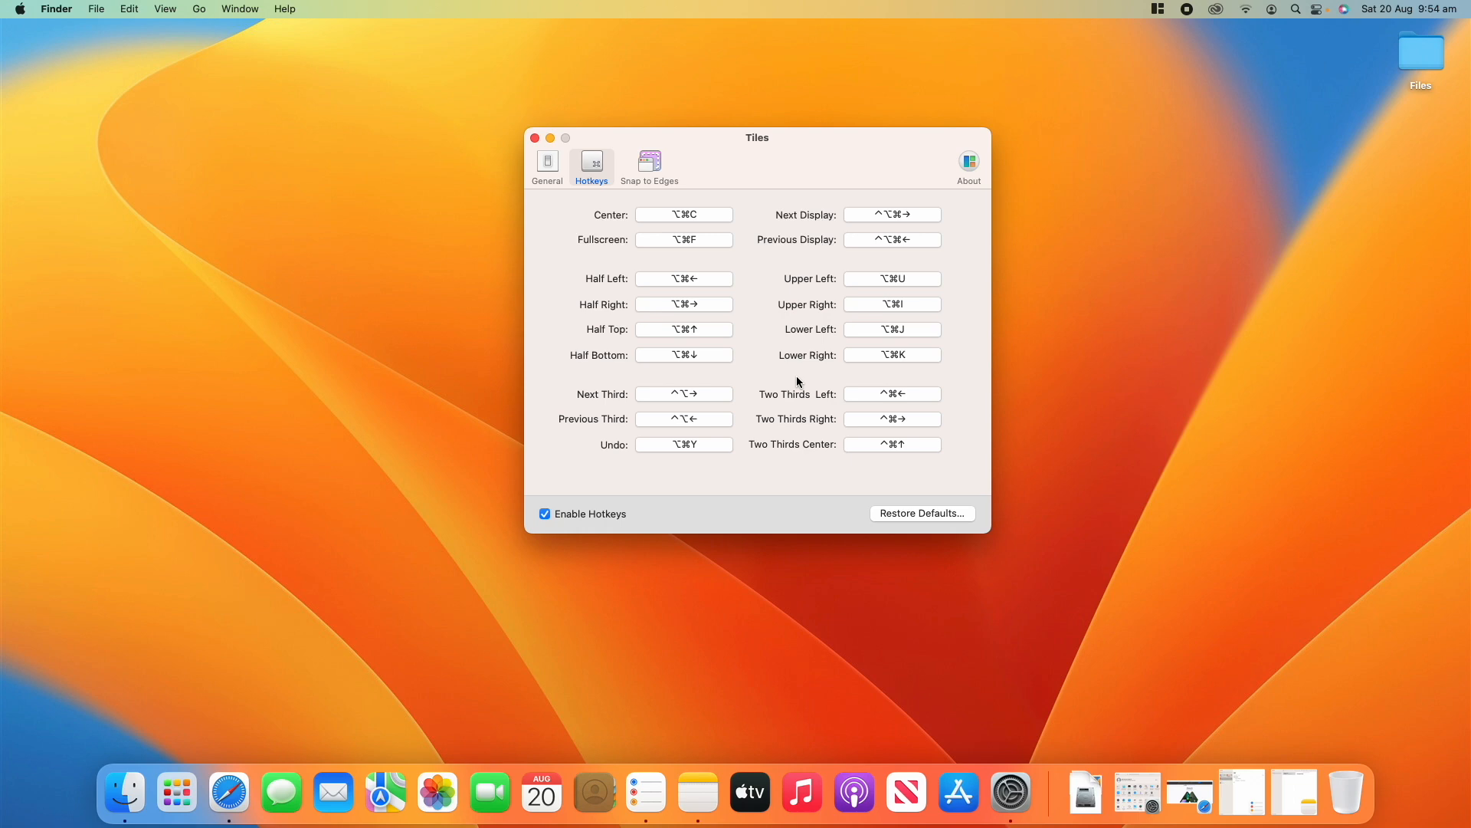
pyautogui.click(544, 515)
pyautogui.click(545, 514)
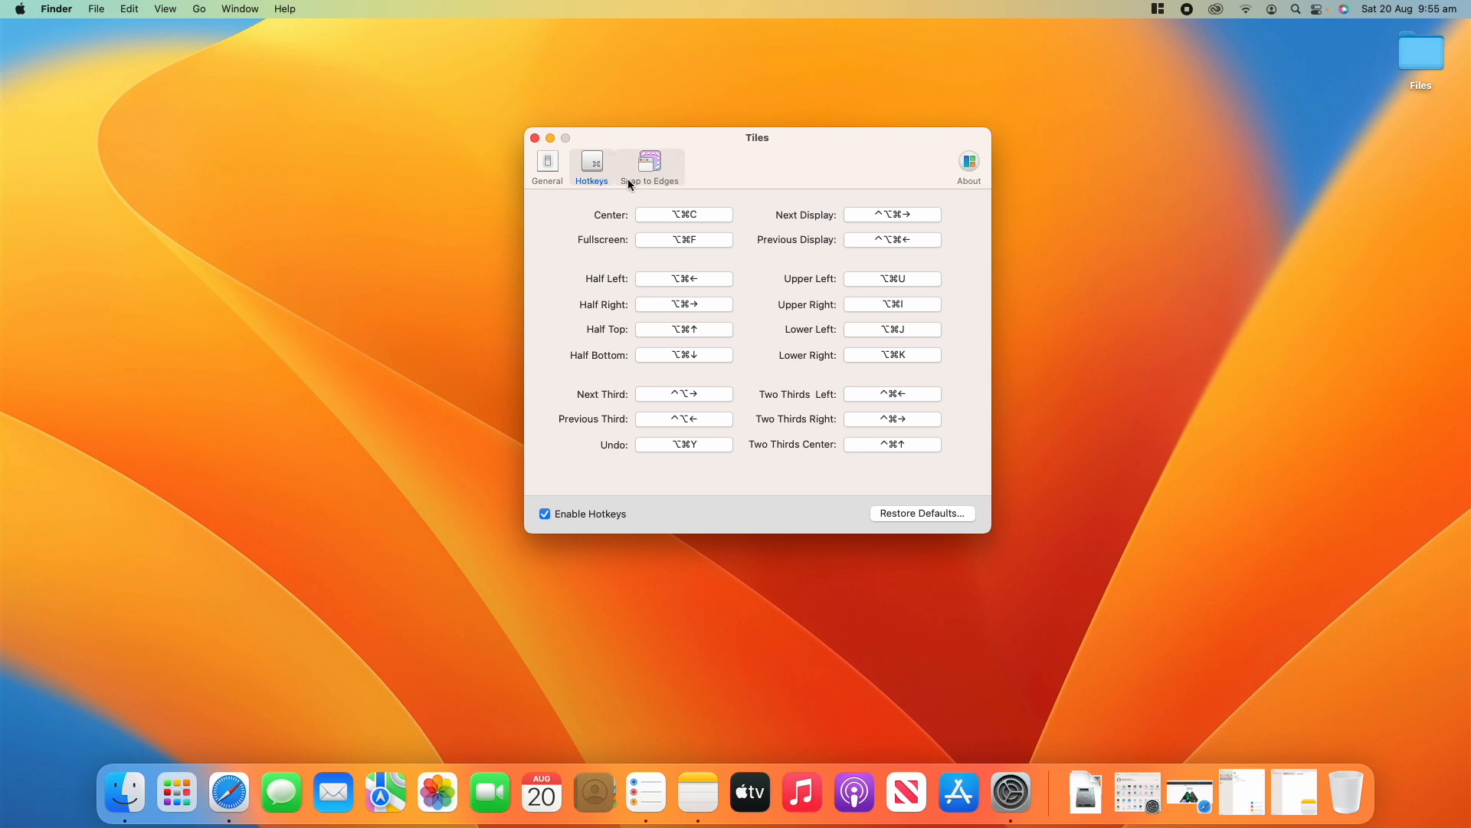
# Show the Snap to Edges settings and examine the layout choices for the upper-left corner, keeping Upper Left
pyautogui.click(646, 164)
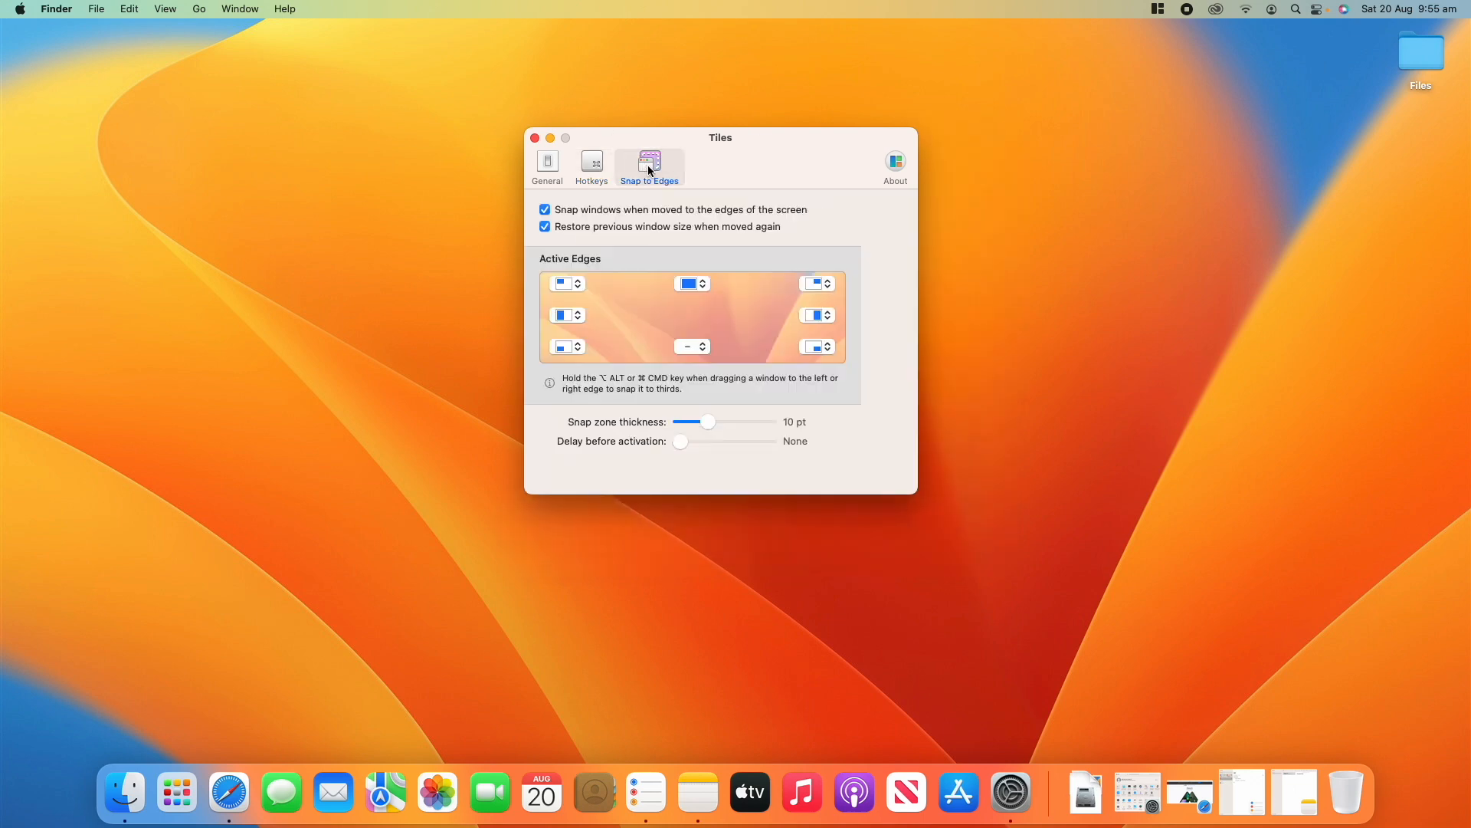
pyautogui.moveTo(728, 136); pyautogui.dragTo(814, 159)
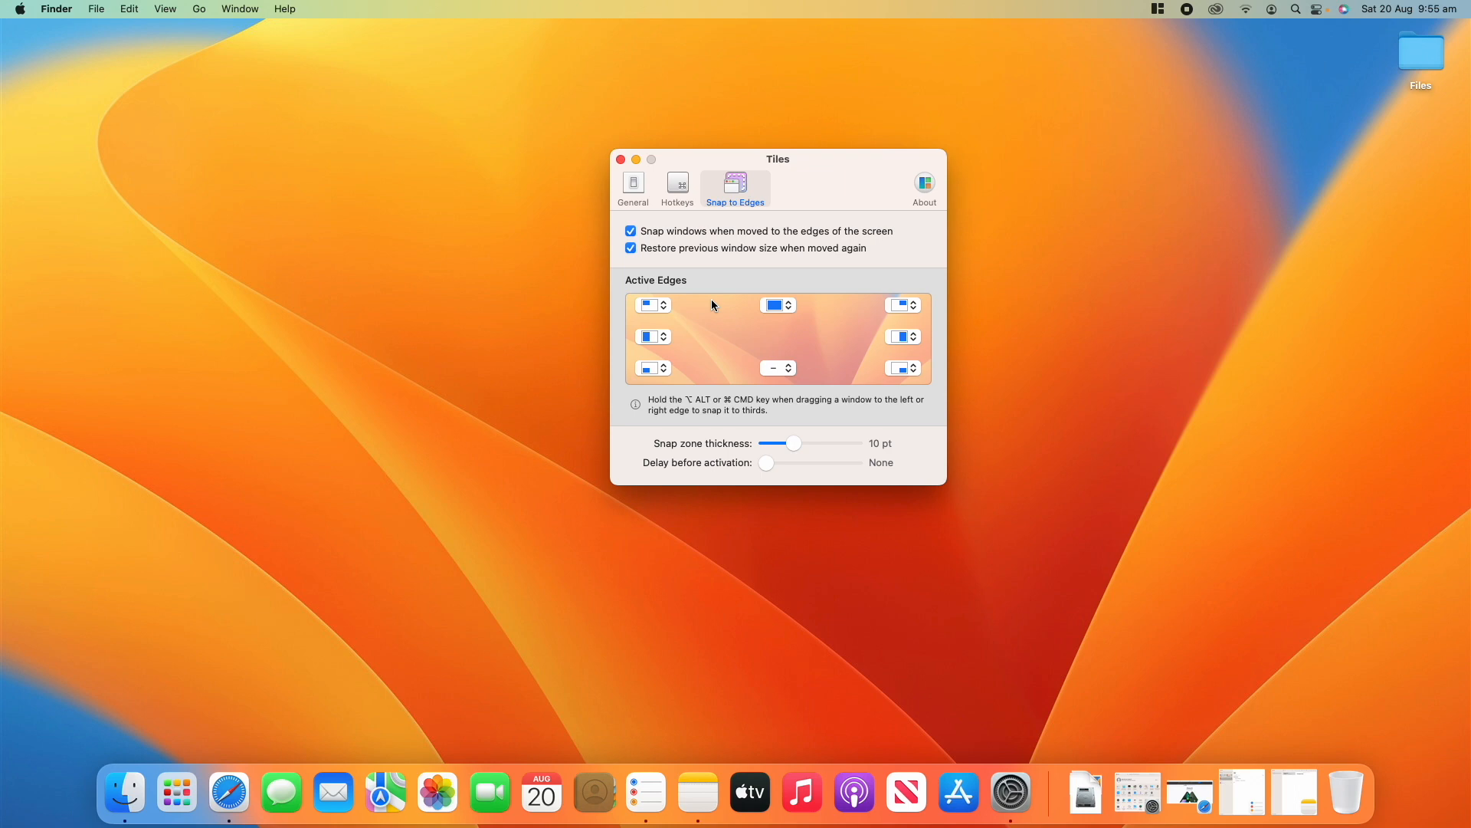
pyautogui.click(665, 305)
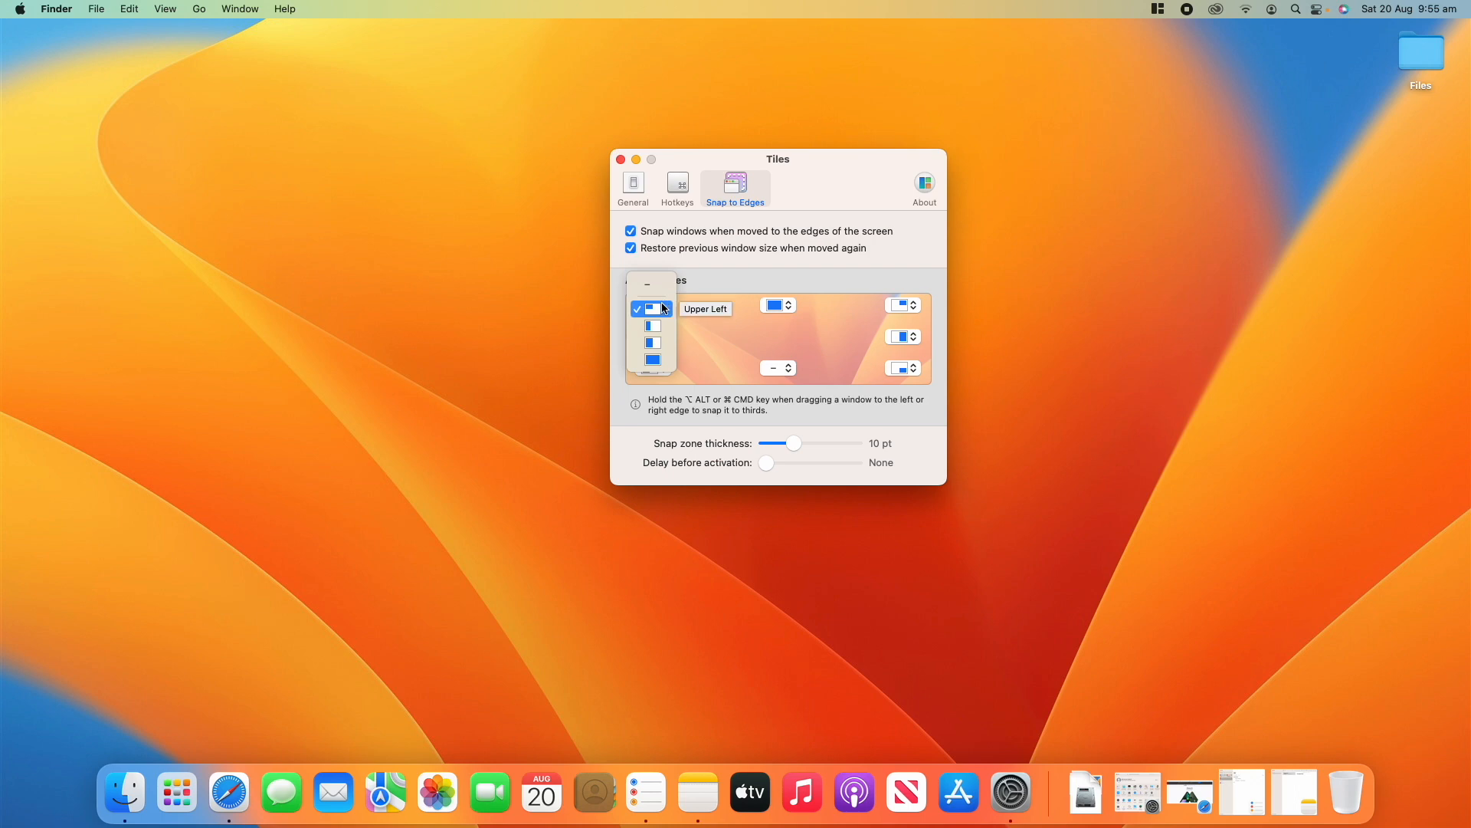
pyautogui.click(664, 307)
pyautogui.click(664, 309)
pyautogui.click(664, 312)
# Try the bottom-half and center-third layouts for the bottom active edge and settle on the bottom half
pyautogui.click(776, 371)
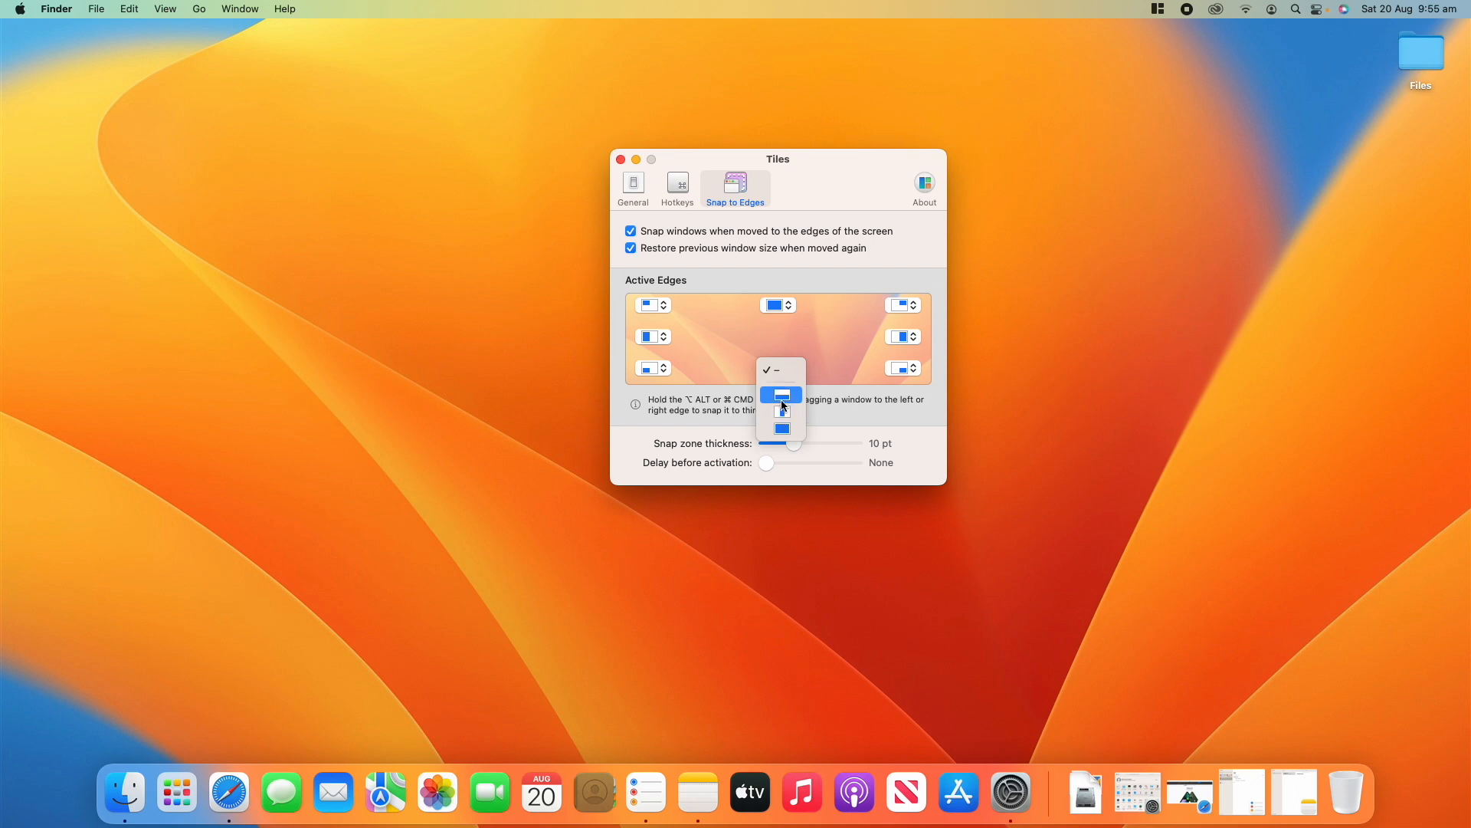
pyautogui.click(782, 396)
pyautogui.click(777, 370)
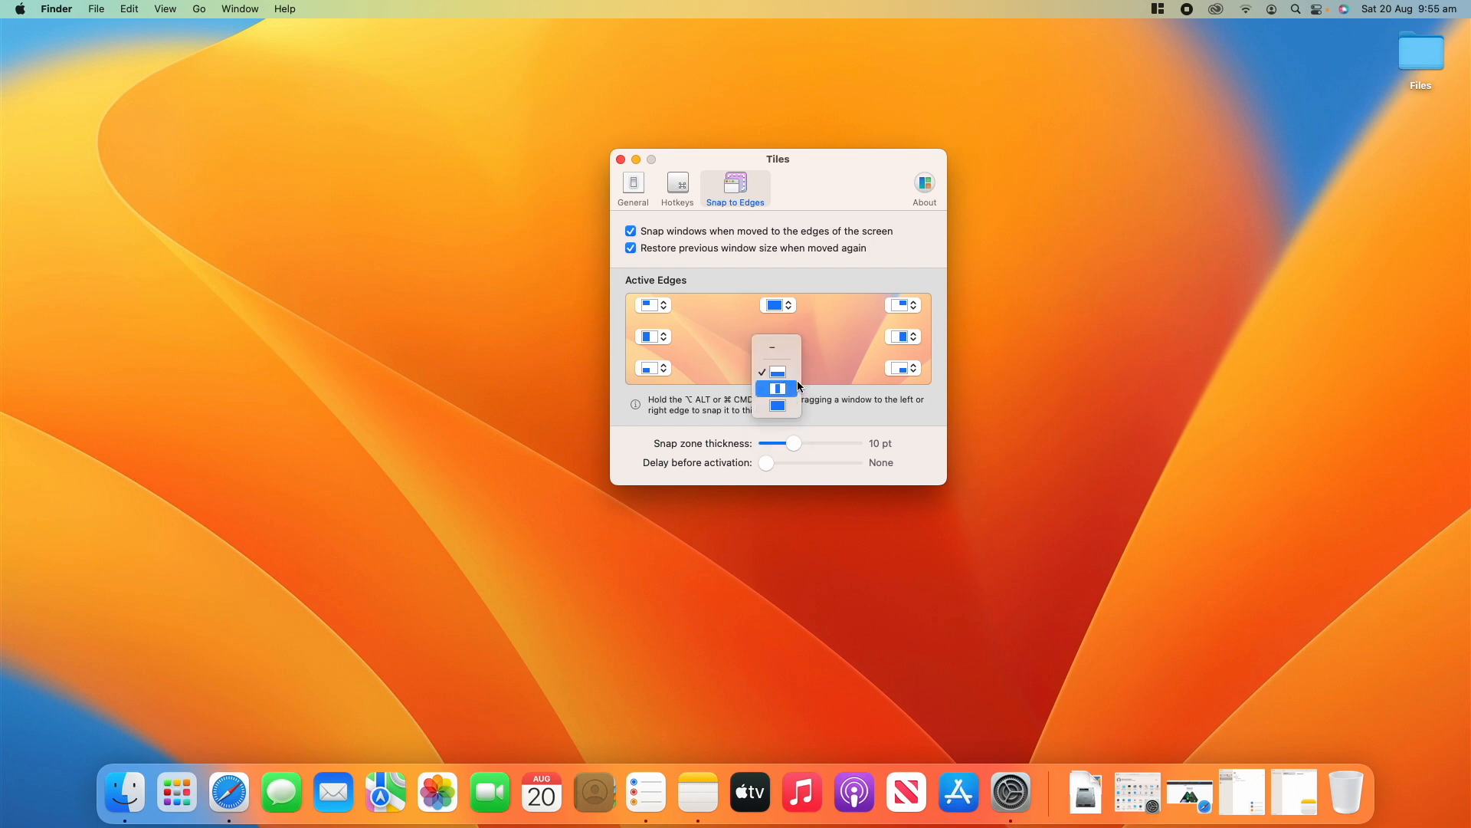
pyautogui.click(790, 389)
pyautogui.click(784, 370)
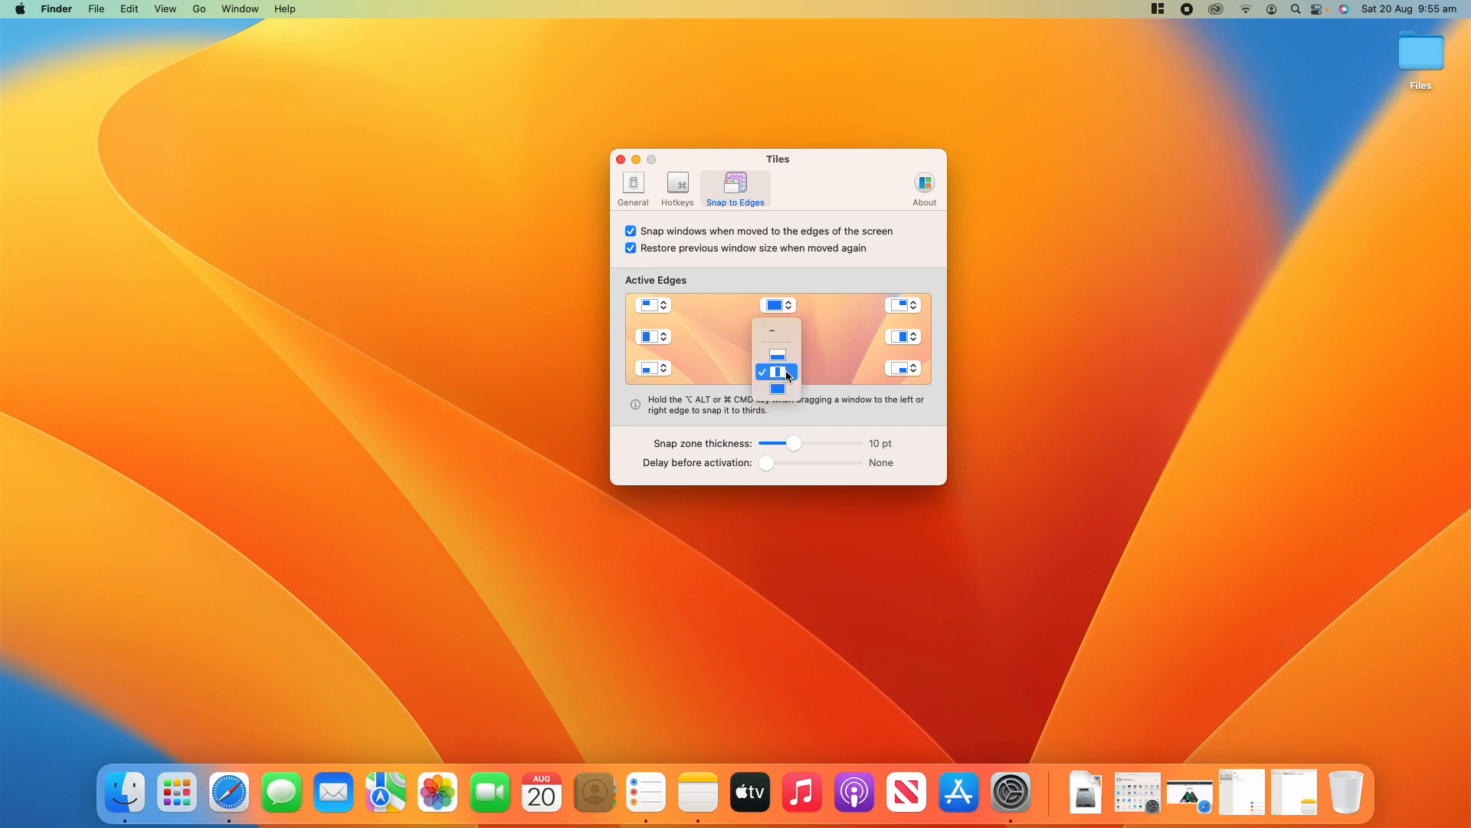
pyautogui.click(780, 351)
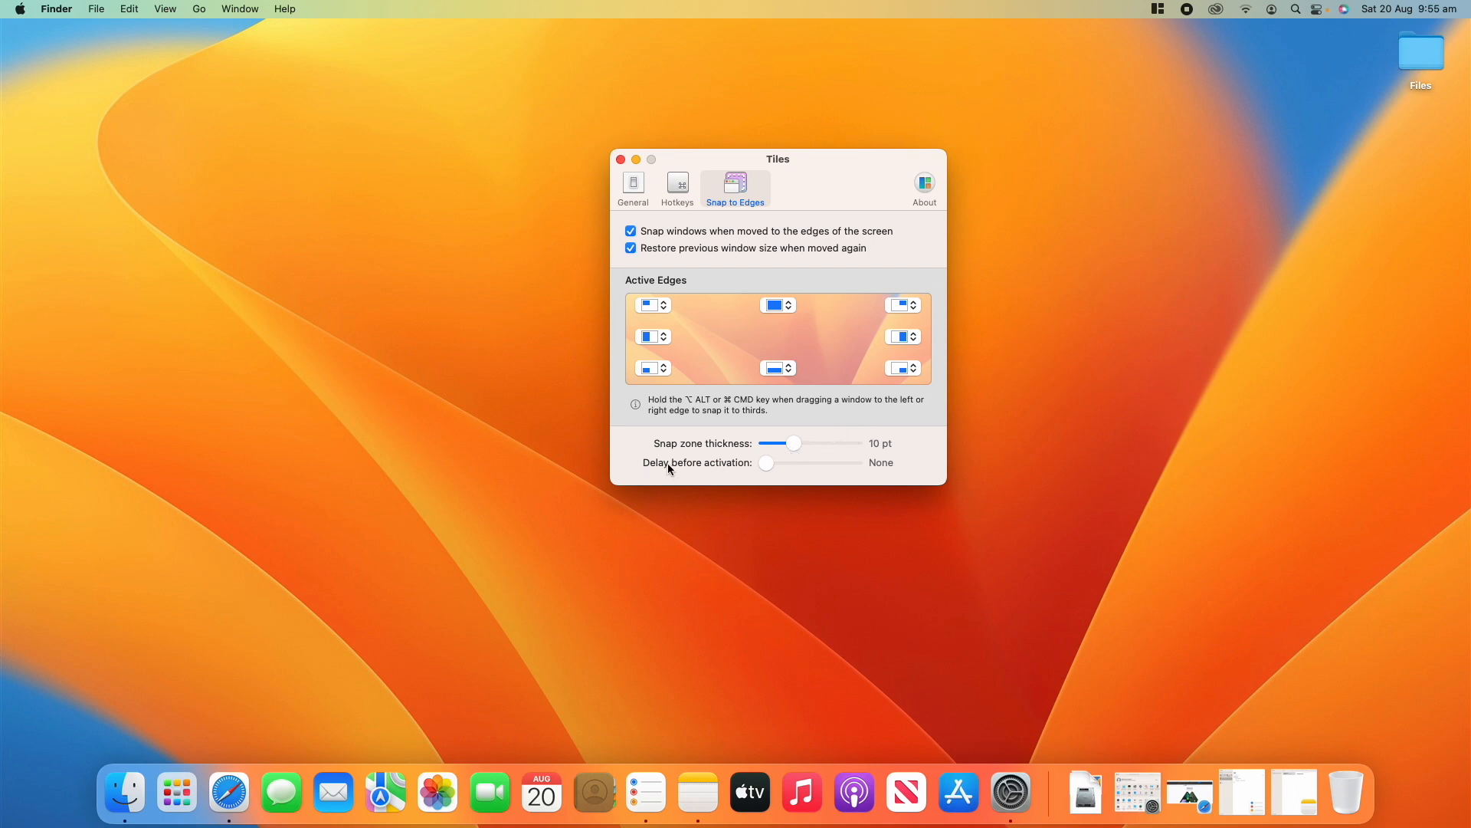
# Set the delay before activation to 2 s, try it by moving the restored Notes window, and minimize Notes again
pyautogui.moveTo(766, 463); pyautogui.dragTo(1026, 460)
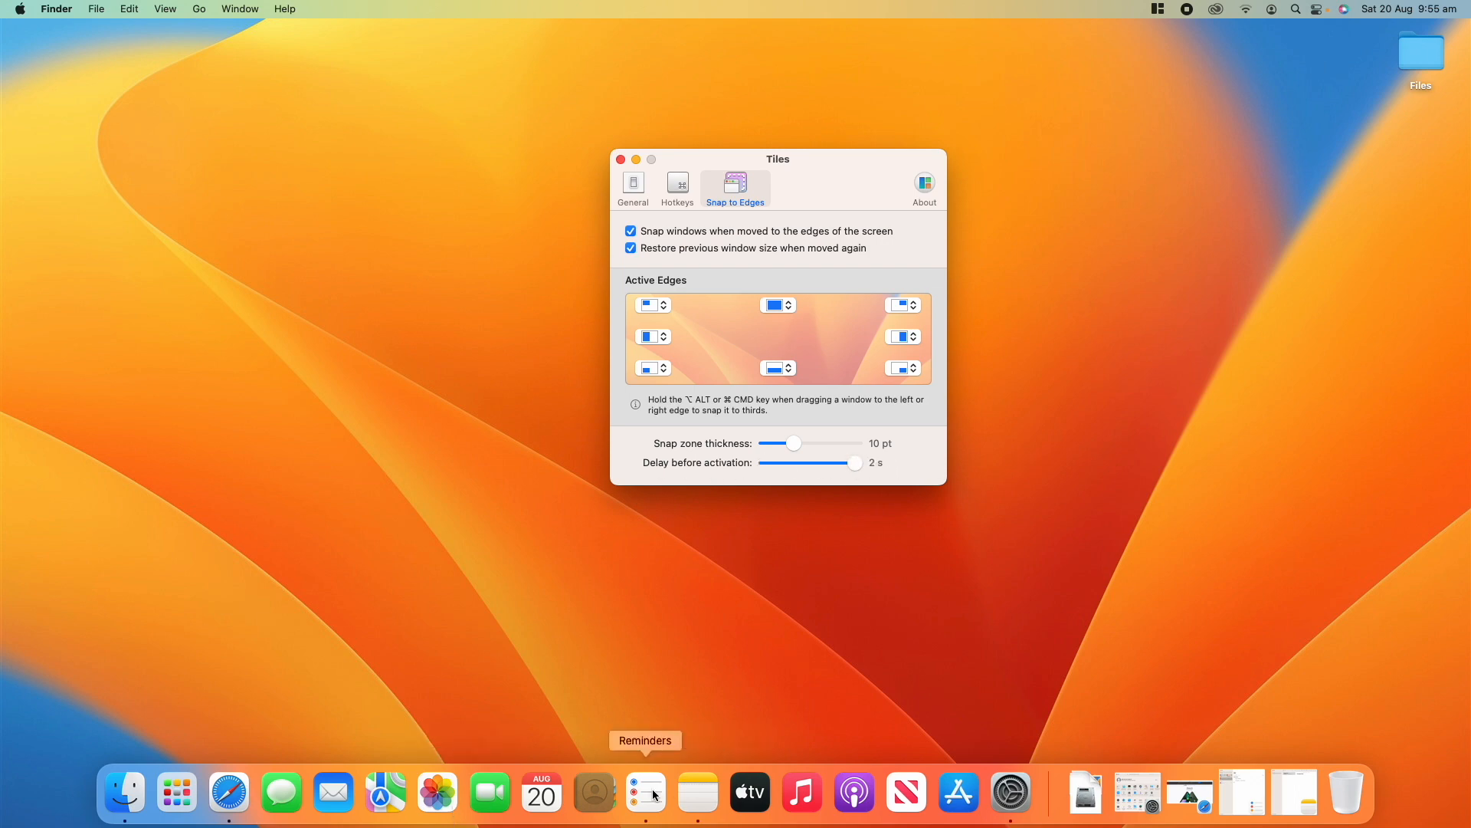
pyautogui.click(698, 791)
pyautogui.moveTo(845, 51); pyautogui.dragTo(521, 208)
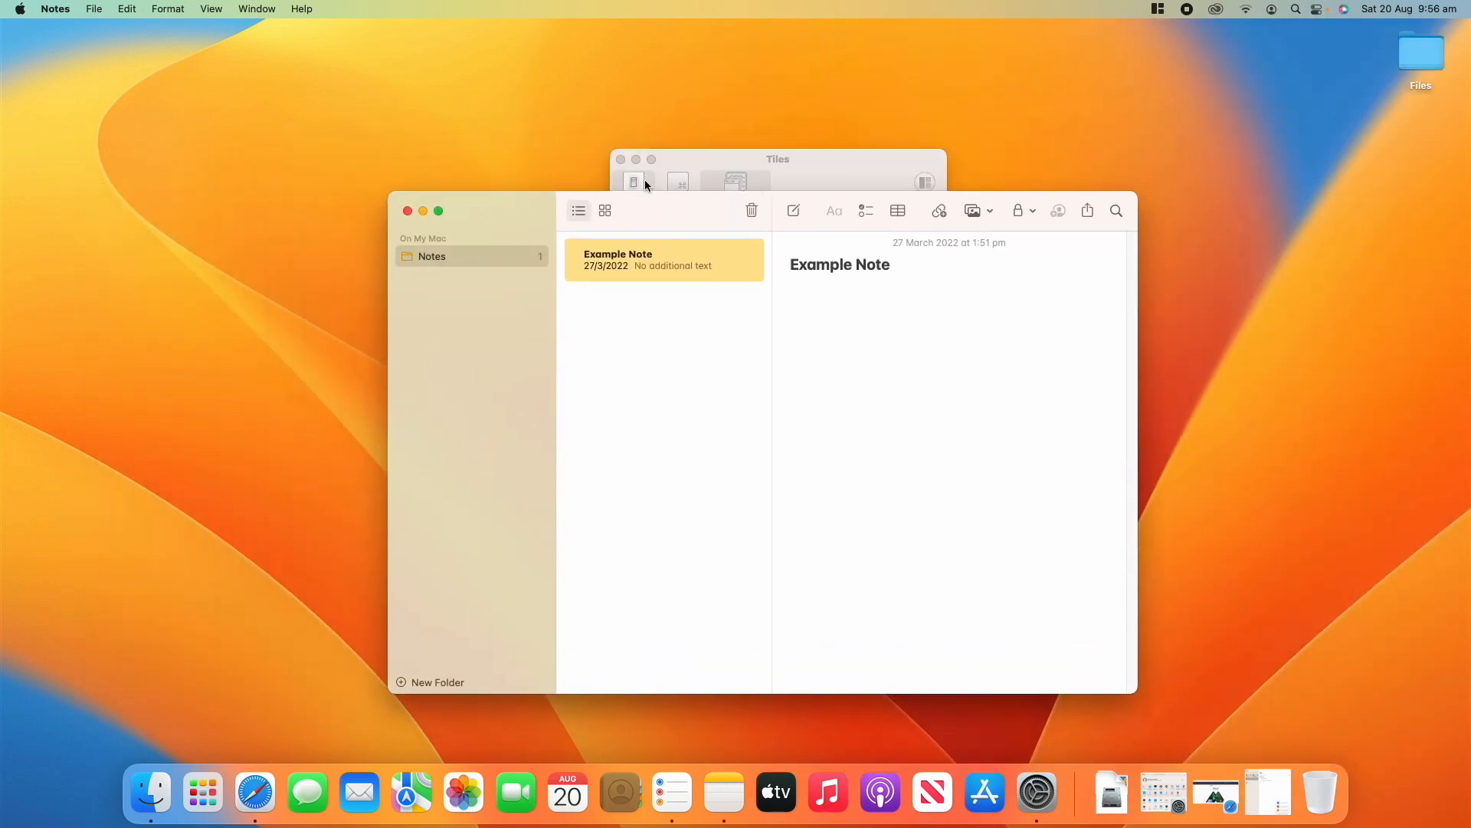
pyautogui.click(421, 212)
pyautogui.click(816, 151)
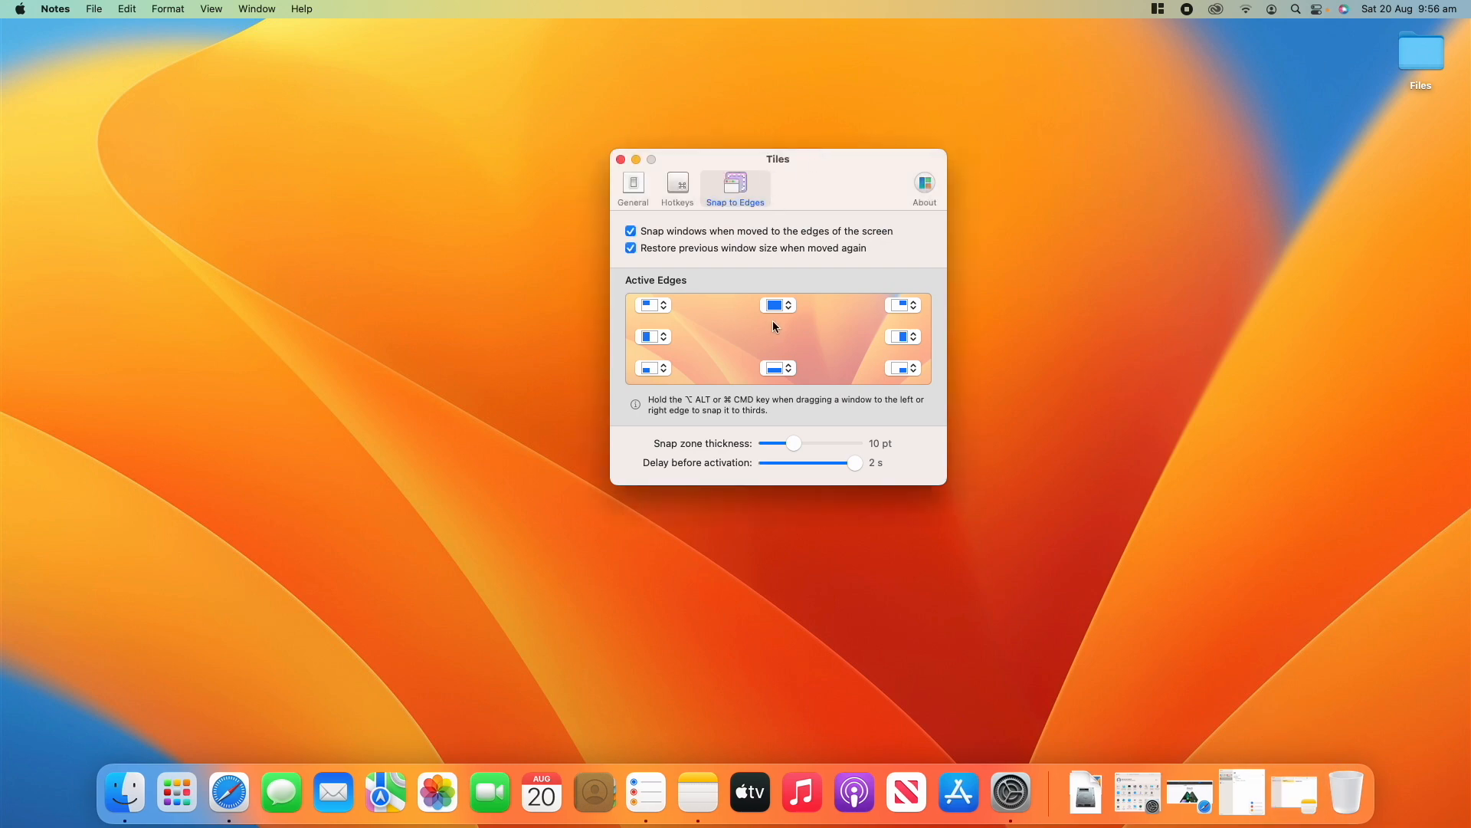
# Set the delay before activation to 0.3 s, test it by snapping Notes to the right half, and minimize Notes
pyautogui.moveTo(855, 463); pyautogui.dragTo(772, 473)
pyautogui.click(1294, 793)
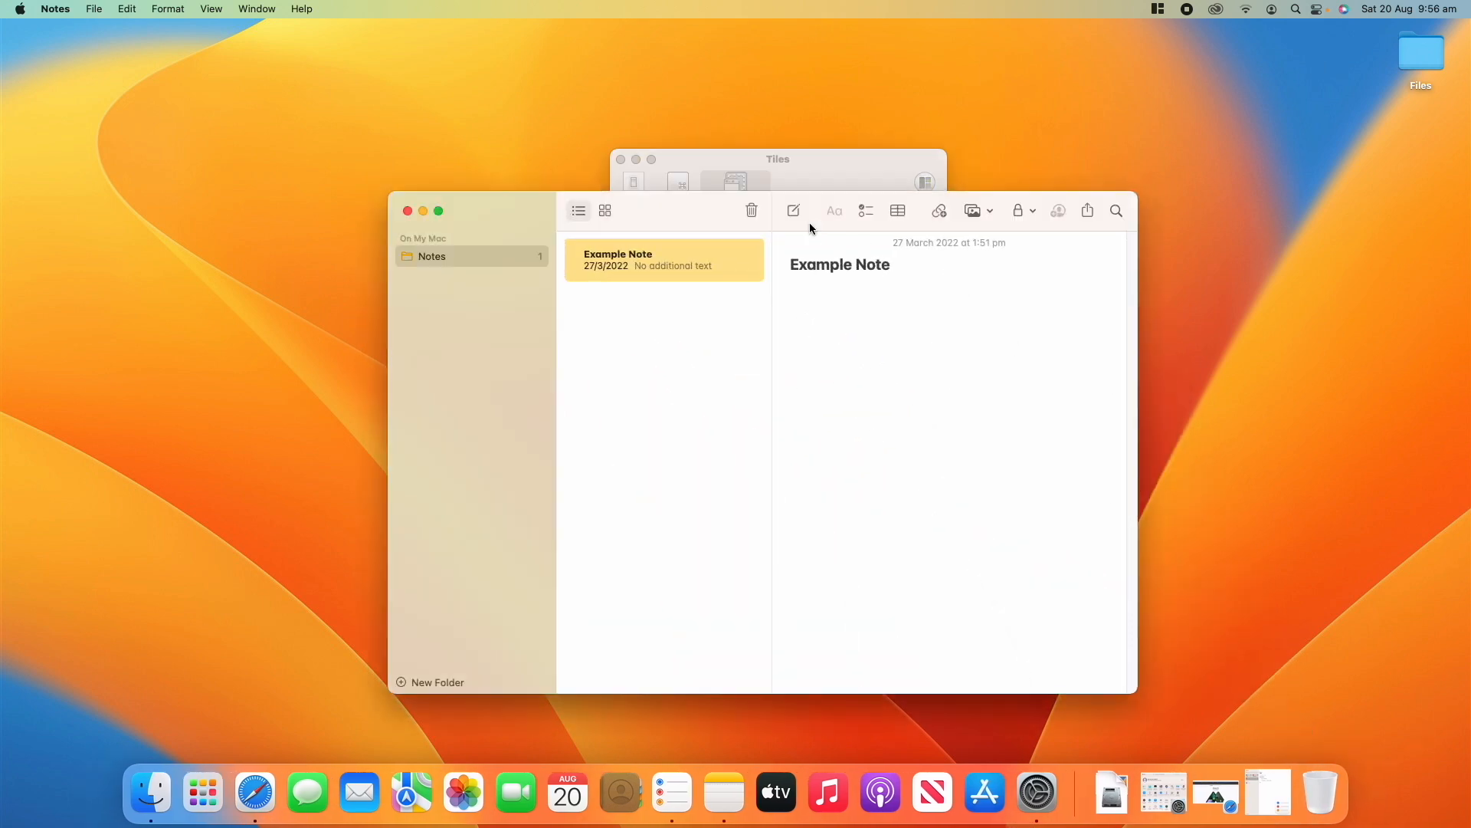
pyautogui.moveTo(696, 206); pyautogui.dragTo(1470, 294)
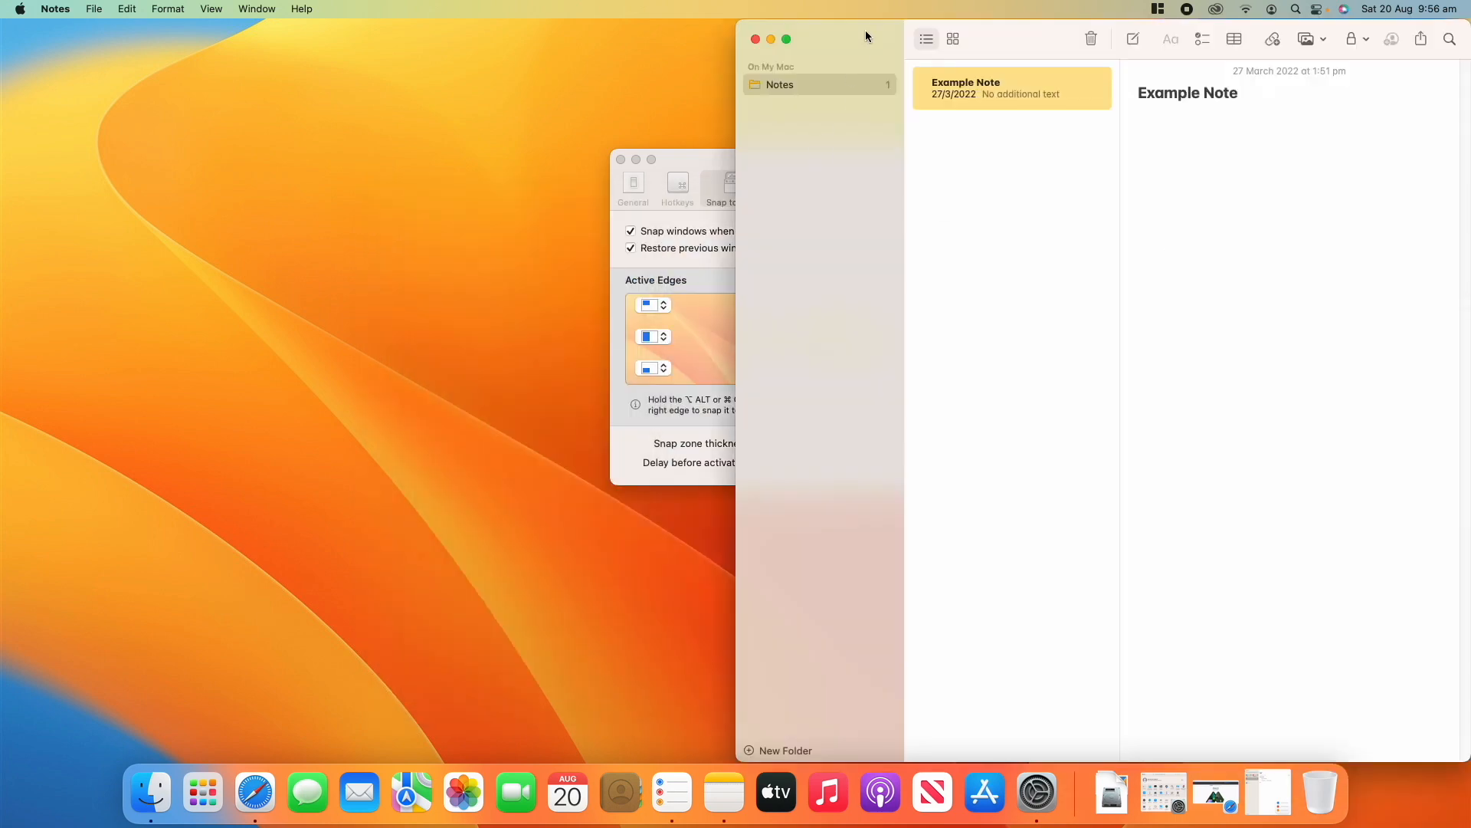
pyautogui.moveTo(865, 36); pyautogui.dragTo(594, 309)
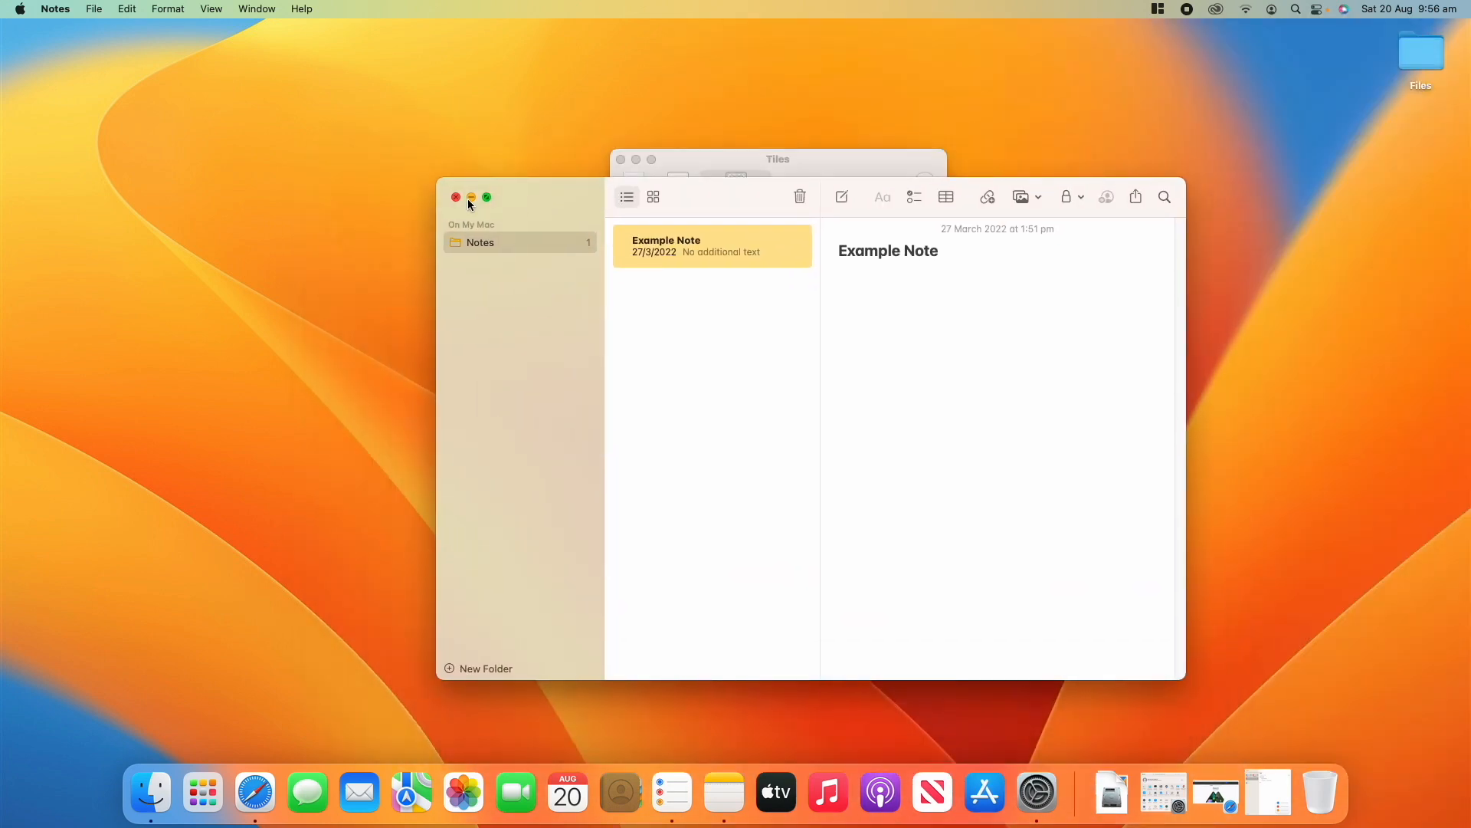
pyautogui.click(471, 197)
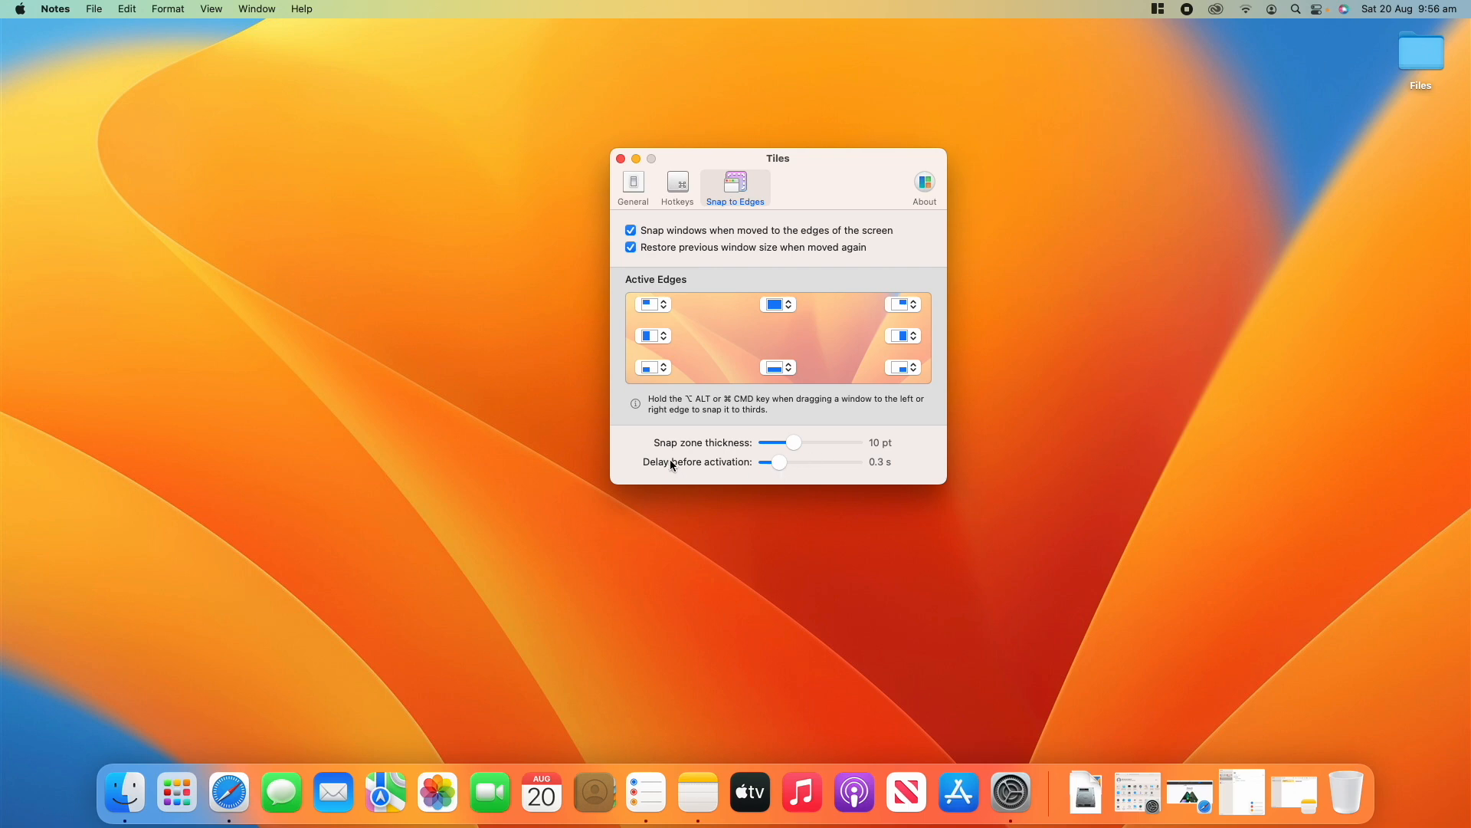
# Set the delay before activation to None, try it by moving the restored Notes window, and minimize Notes
pyautogui.moveTo(779, 462); pyautogui.dragTo(612, 465)
pyautogui.click(697, 791)
pyautogui.moveTo(740, 204); pyautogui.dragTo(660, 143)
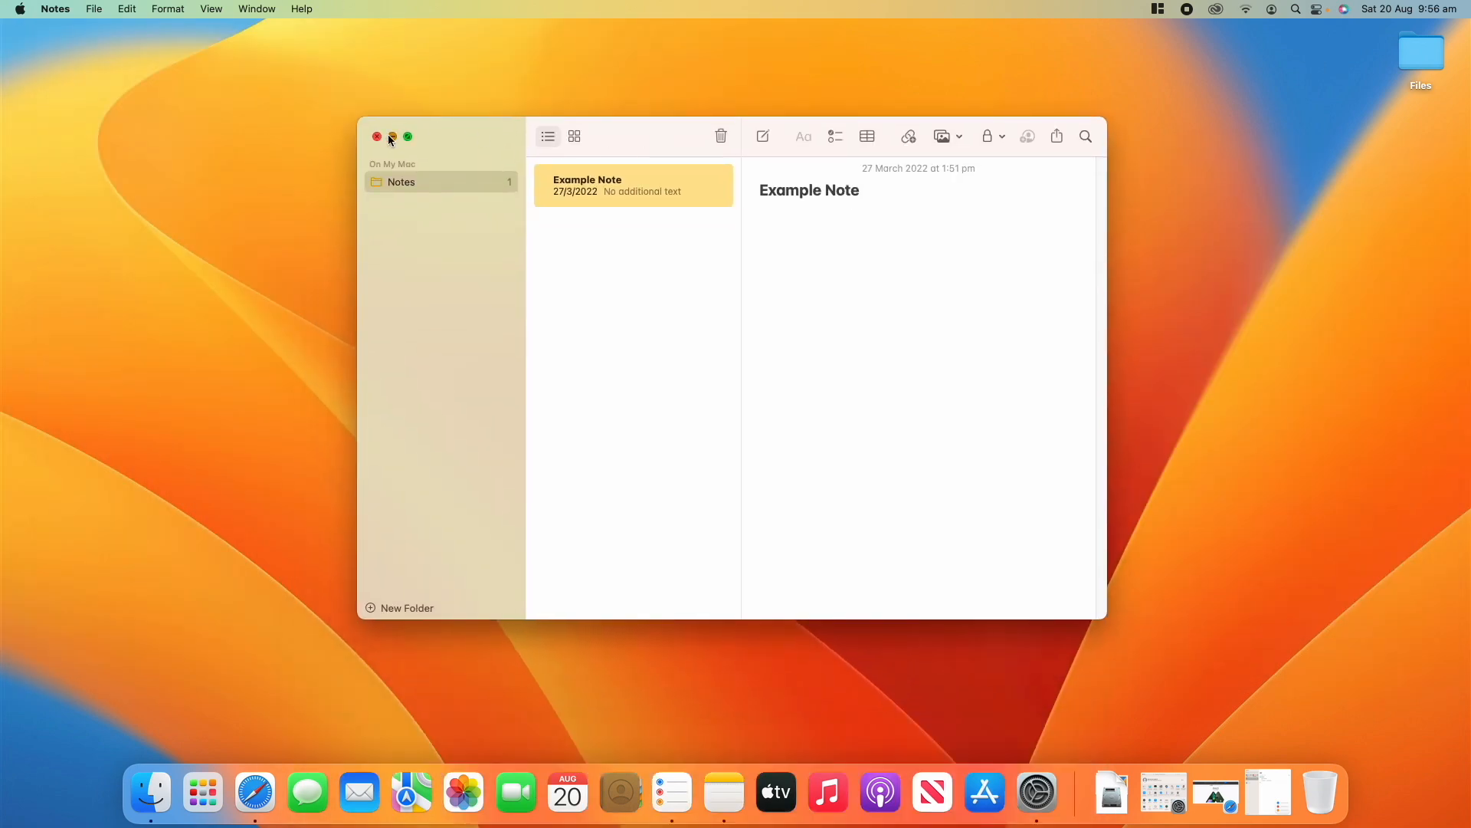
pyautogui.click(391, 136)
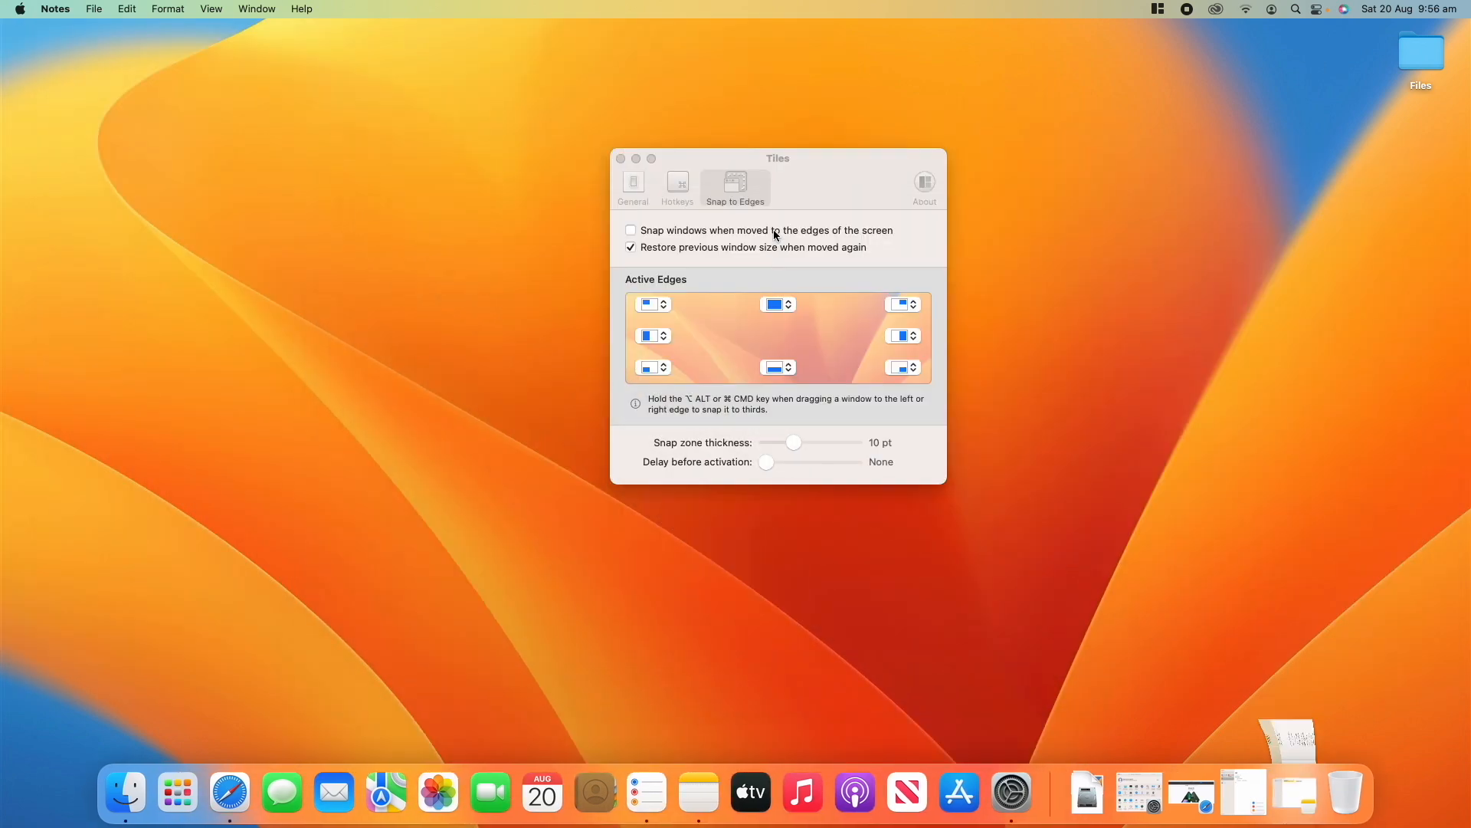
# Turn edge snapping back on, test it by snapping Safari to the right half and moving it away, and minimize Safari
pyautogui.click(631, 230)
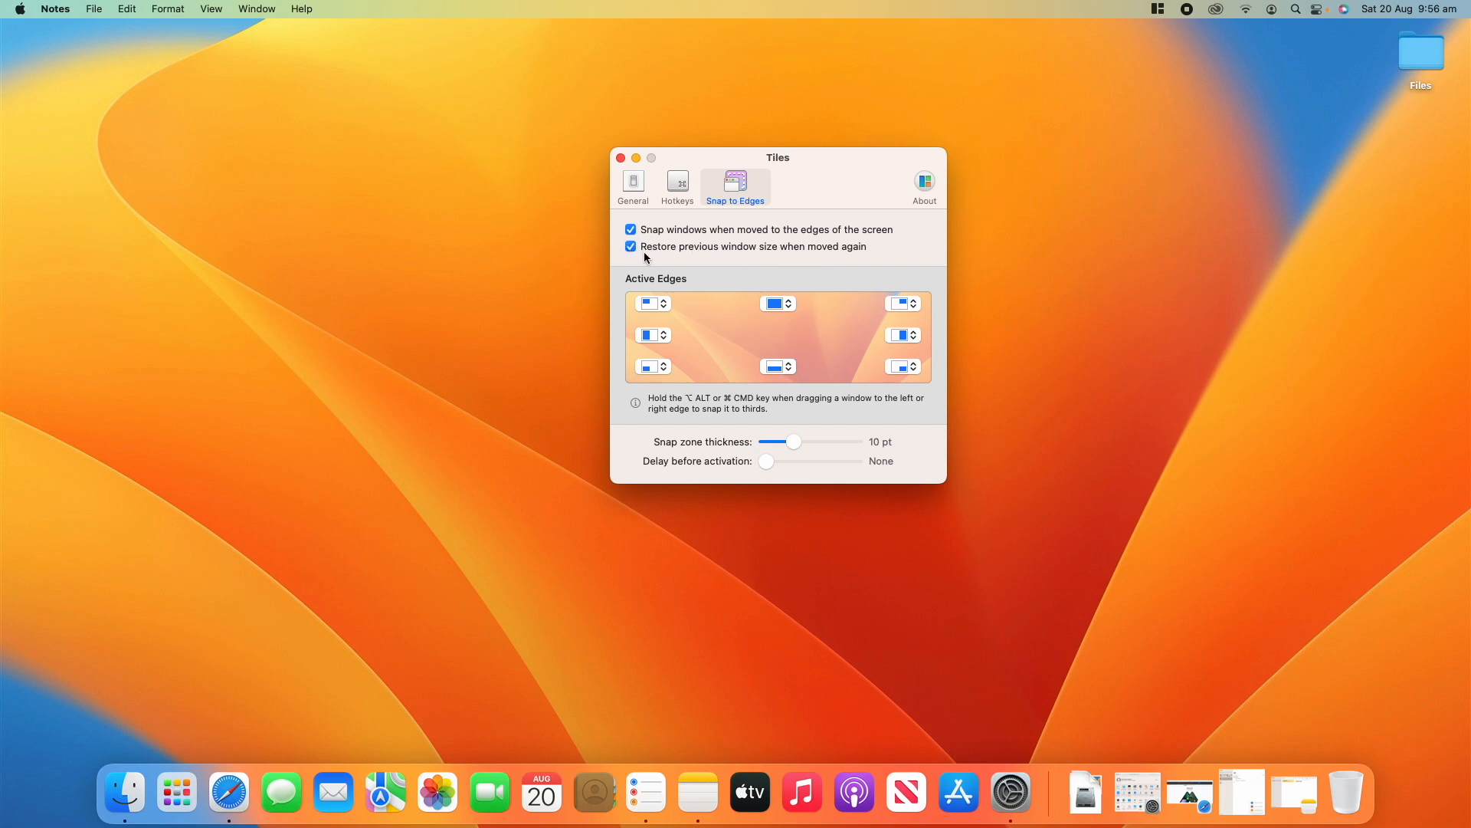
pyautogui.click(1207, 793)
pyautogui.moveTo(1090, 50); pyautogui.dragTo(1470, 485)
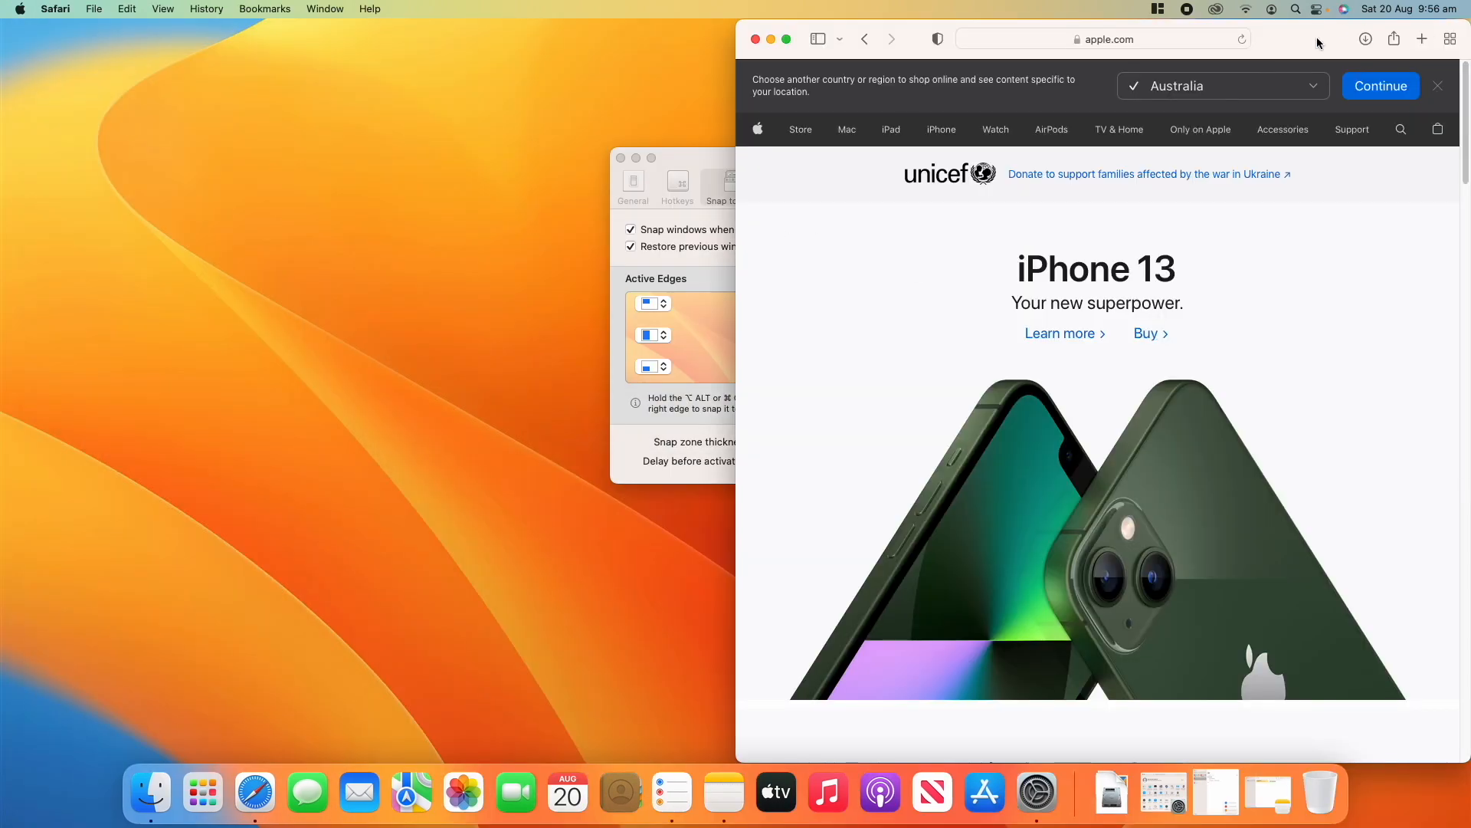
pyautogui.moveTo(1317, 37); pyautogui.dragTo(577, 33)
pyautogui.moveTo(194, 32); pyautogui.dragTo(205, 32)
pyautogui.click(41, 38)
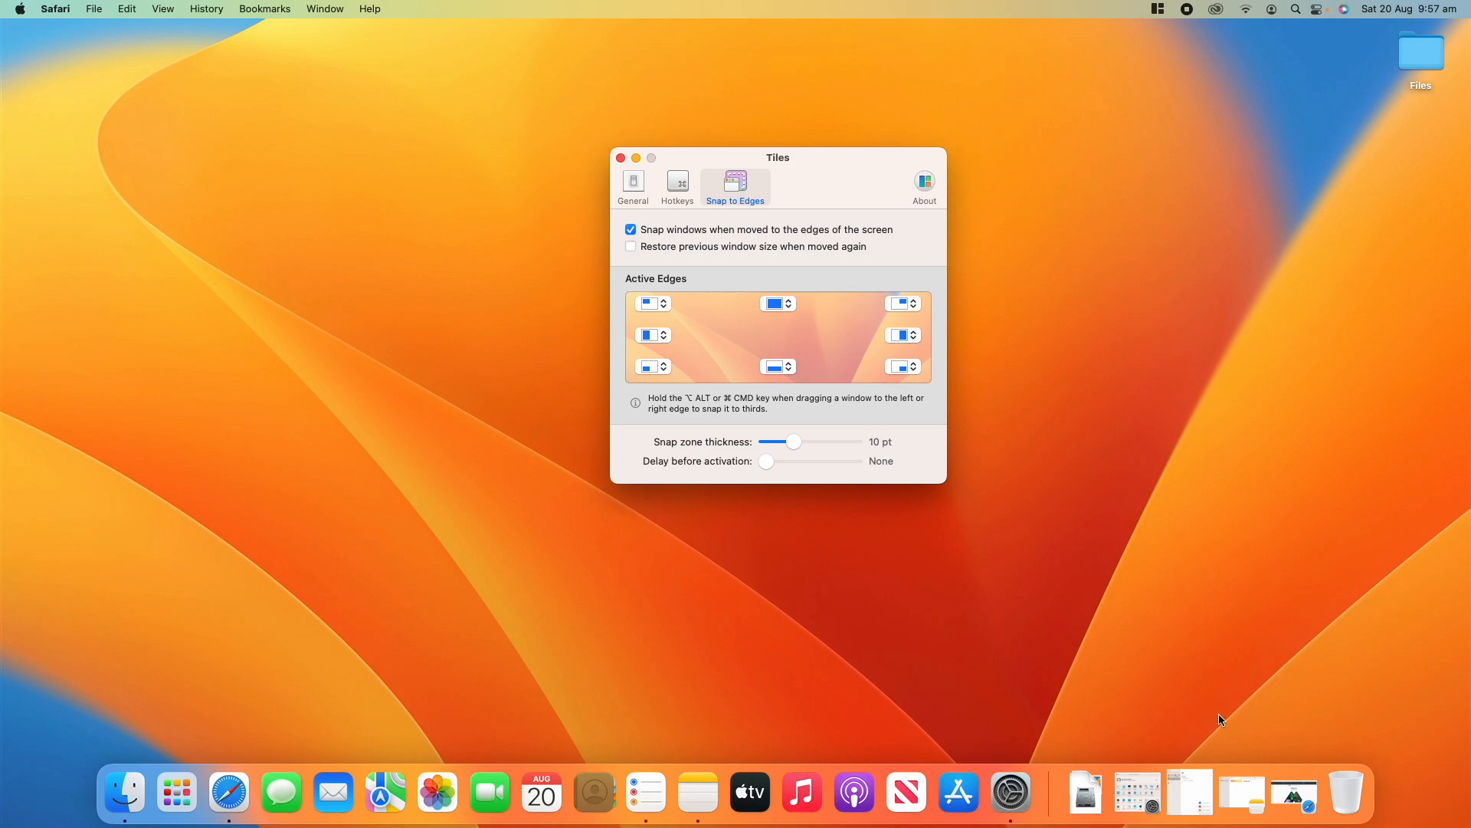
# Restore Safari, snap it to the right half and the lower-left corner, and move it back toward the middle of the desktop
pyautogui.click(1294, 793)
pyautogui.moveTo(1116, 41); pyautogui.dragTo(1467, 299)
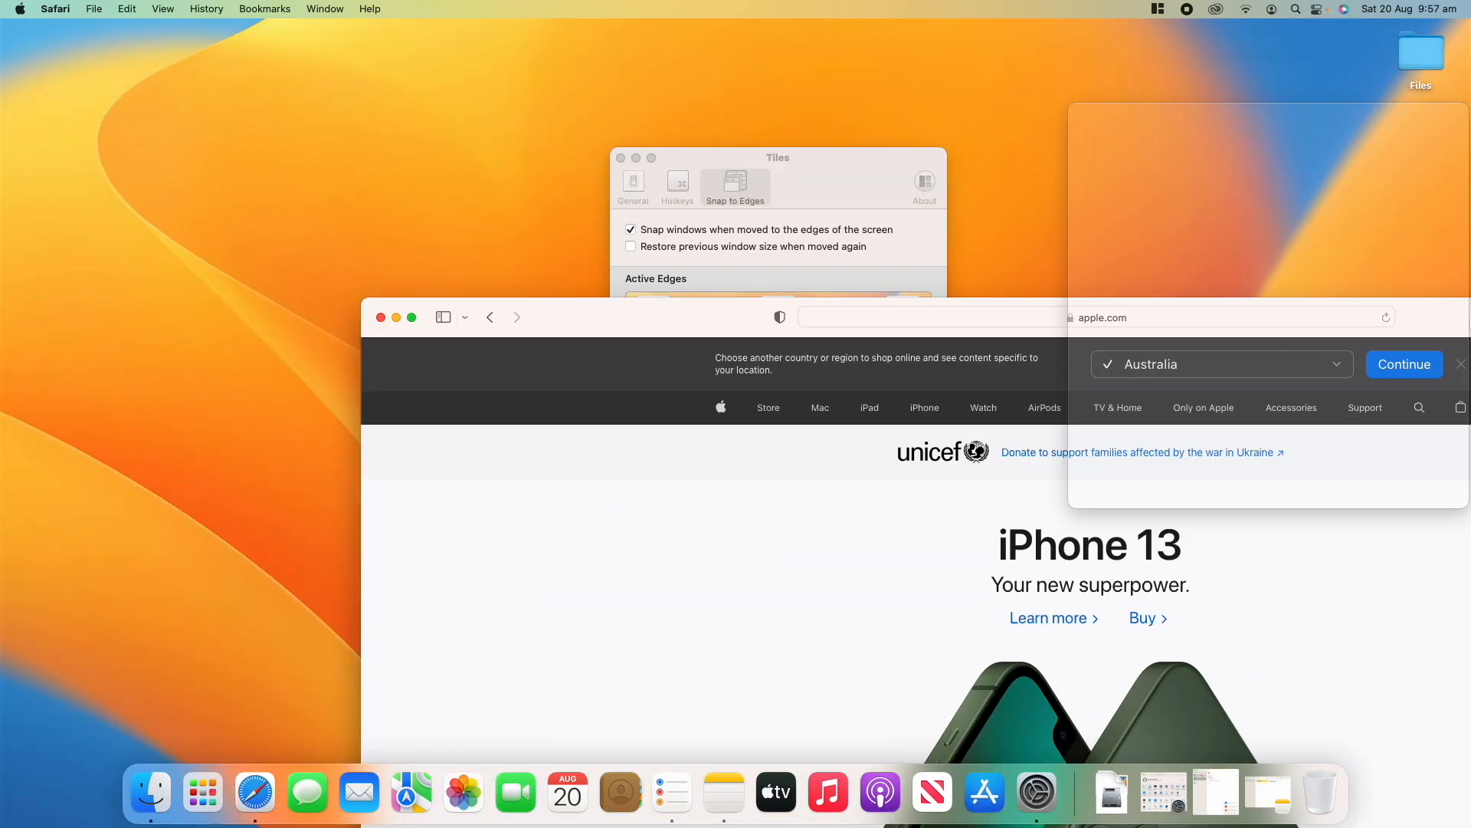
pyautogui.moveTo(1272, 38); pyautogui.dragTo(3, 735)
pyautogui.moveTo(181, 403); pyautogui.dragTo(538, 270)
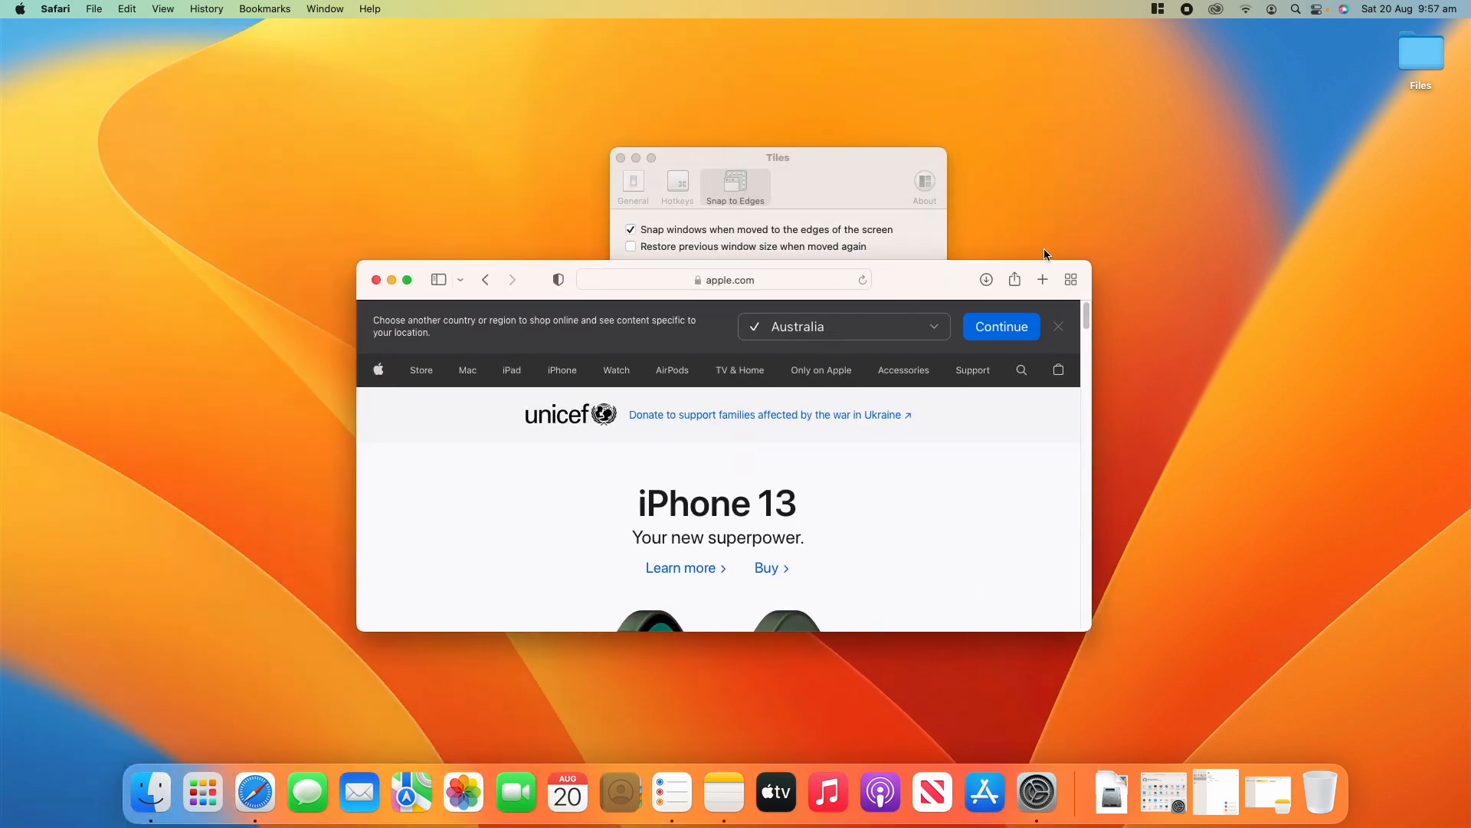
# Enlarge the Safari window toward the upper right, extend it to the full desktop height, and minimize it
pyautogui.moveTo(1091, 261); pyautogui.dragTo(1424, 38)
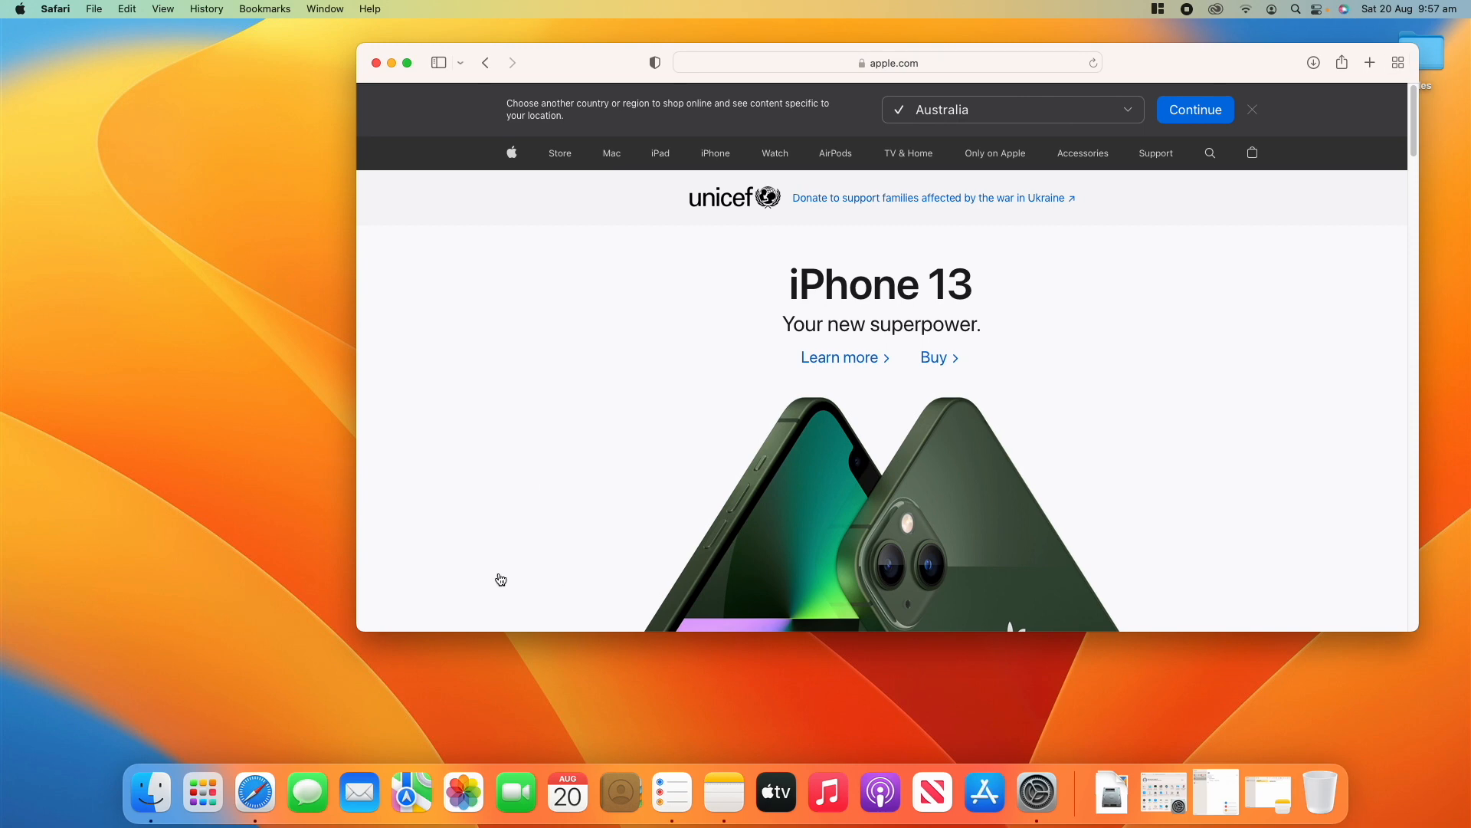
pyautogui.doubleClick(562, 80)
pyautogui.doubleClick(553, 38)
pyautogui.doubleClick(609, 62)
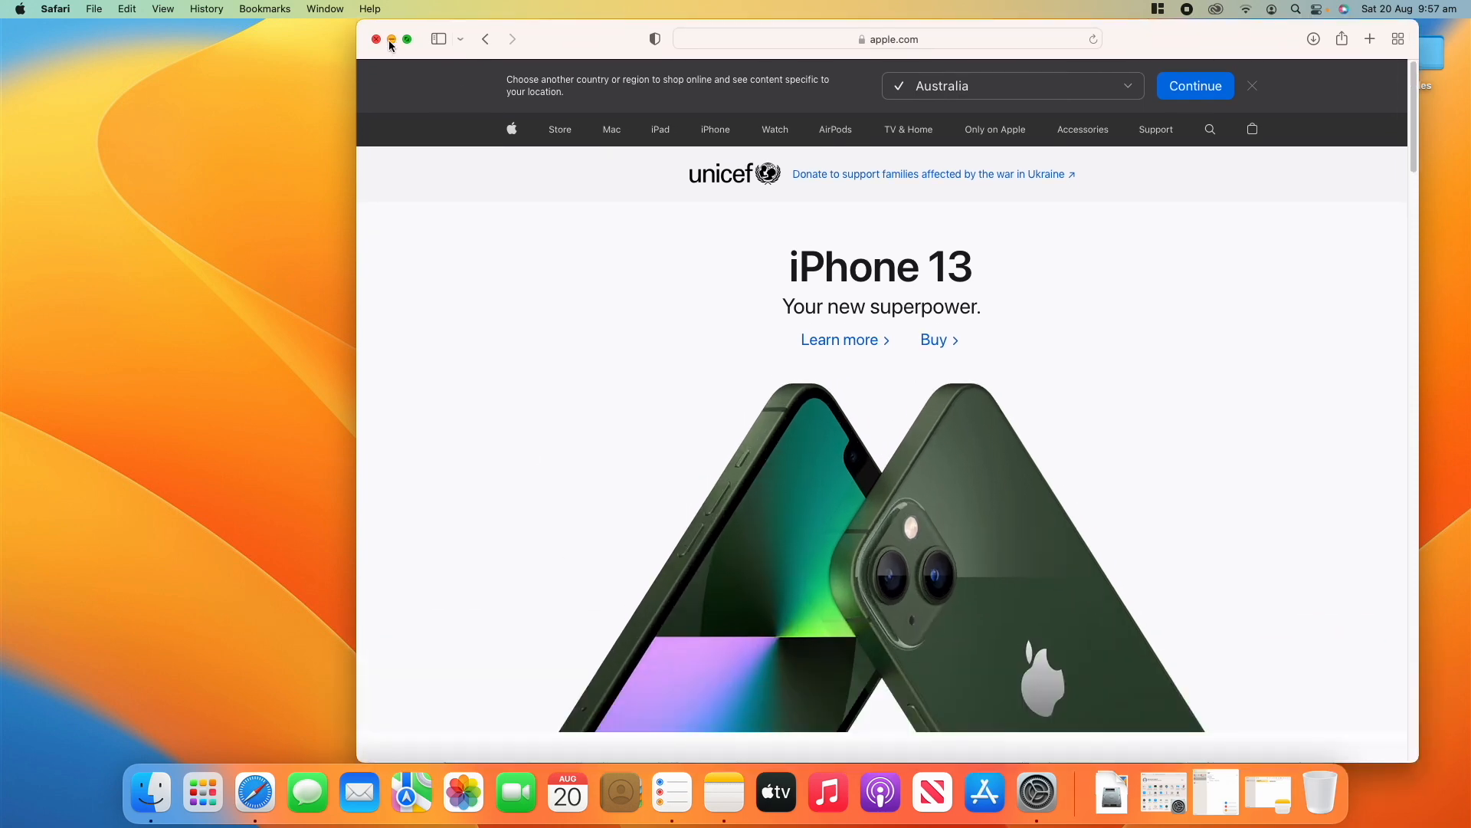
pyautogui.click(391, 40)
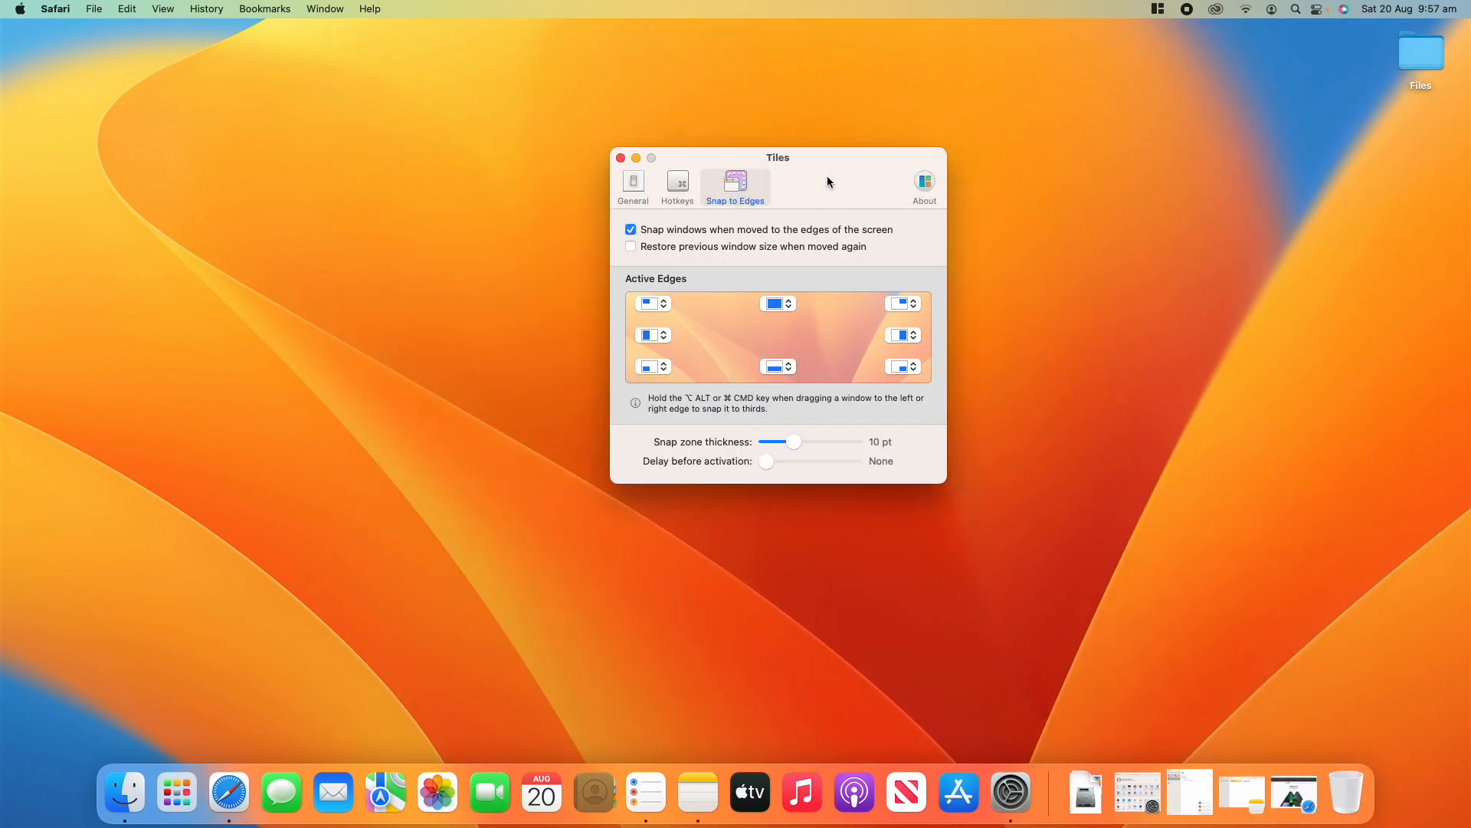
# Turn restoring the previous window size back on and check for Tiles updates on the About page
pyautogui.click(632, 246)
pyautogui.click(925, 184)
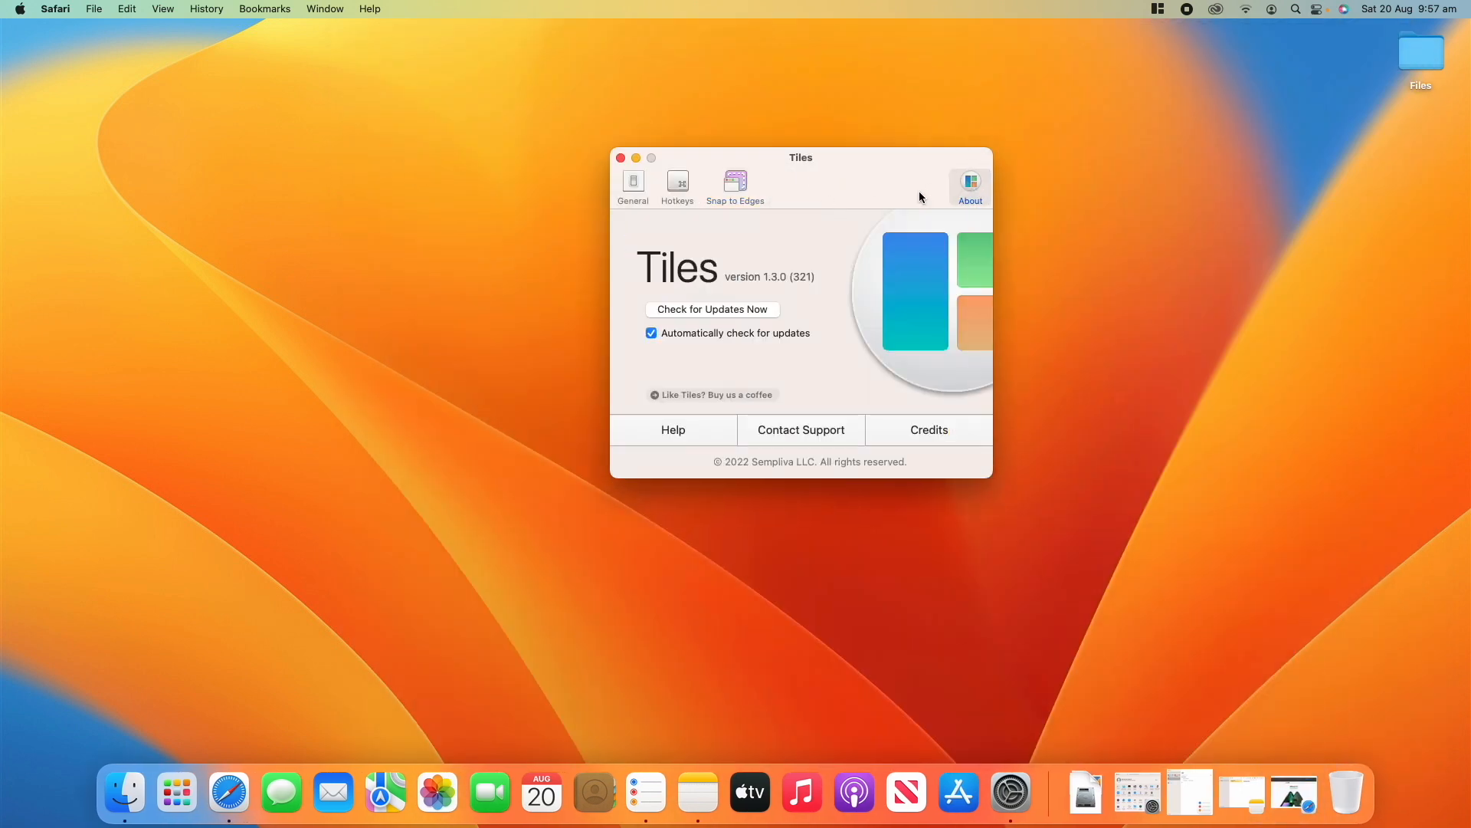
pyautogui.click(724, 310)
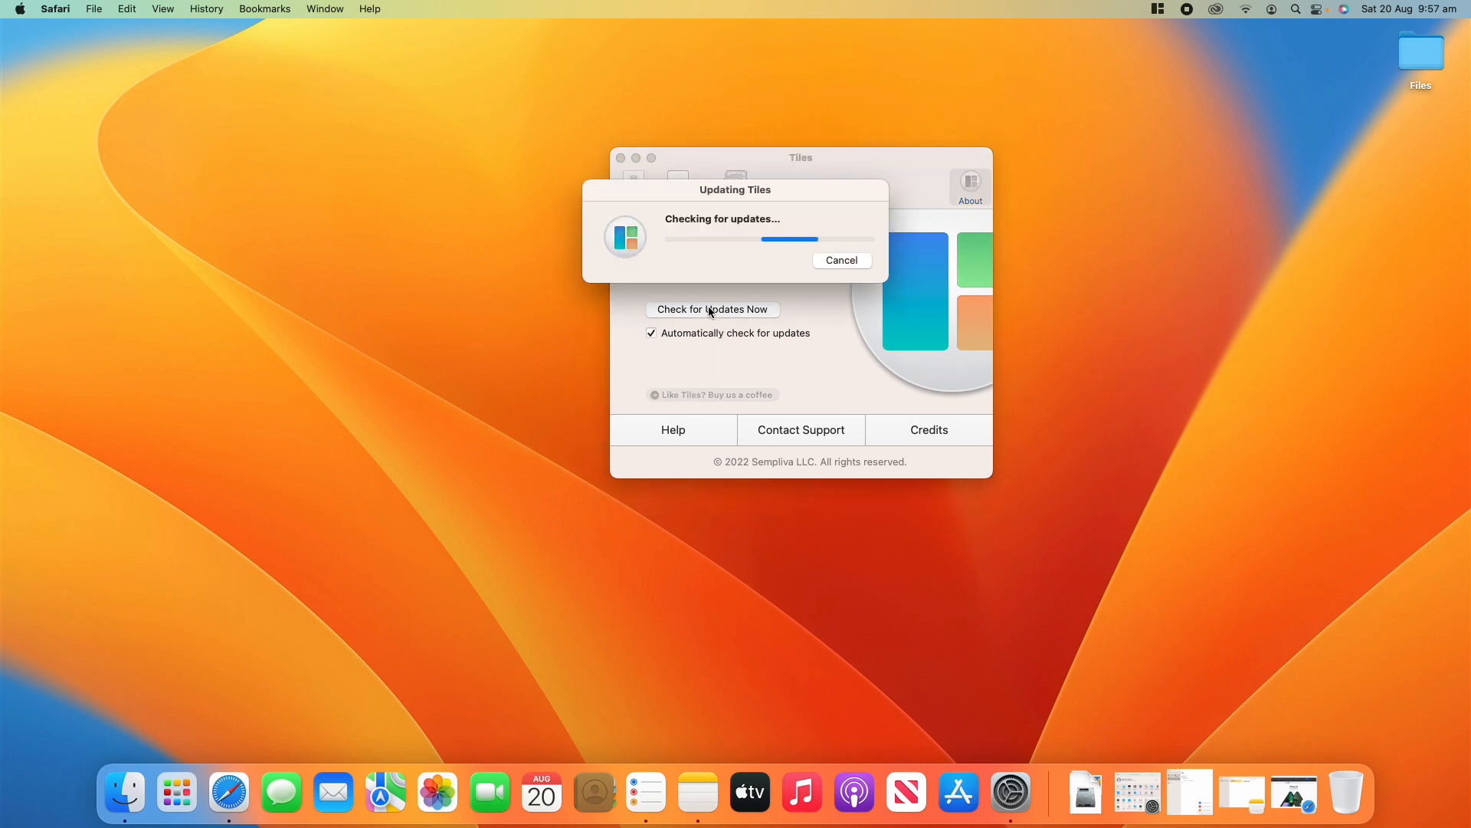
pyautogui.click(711, 311)
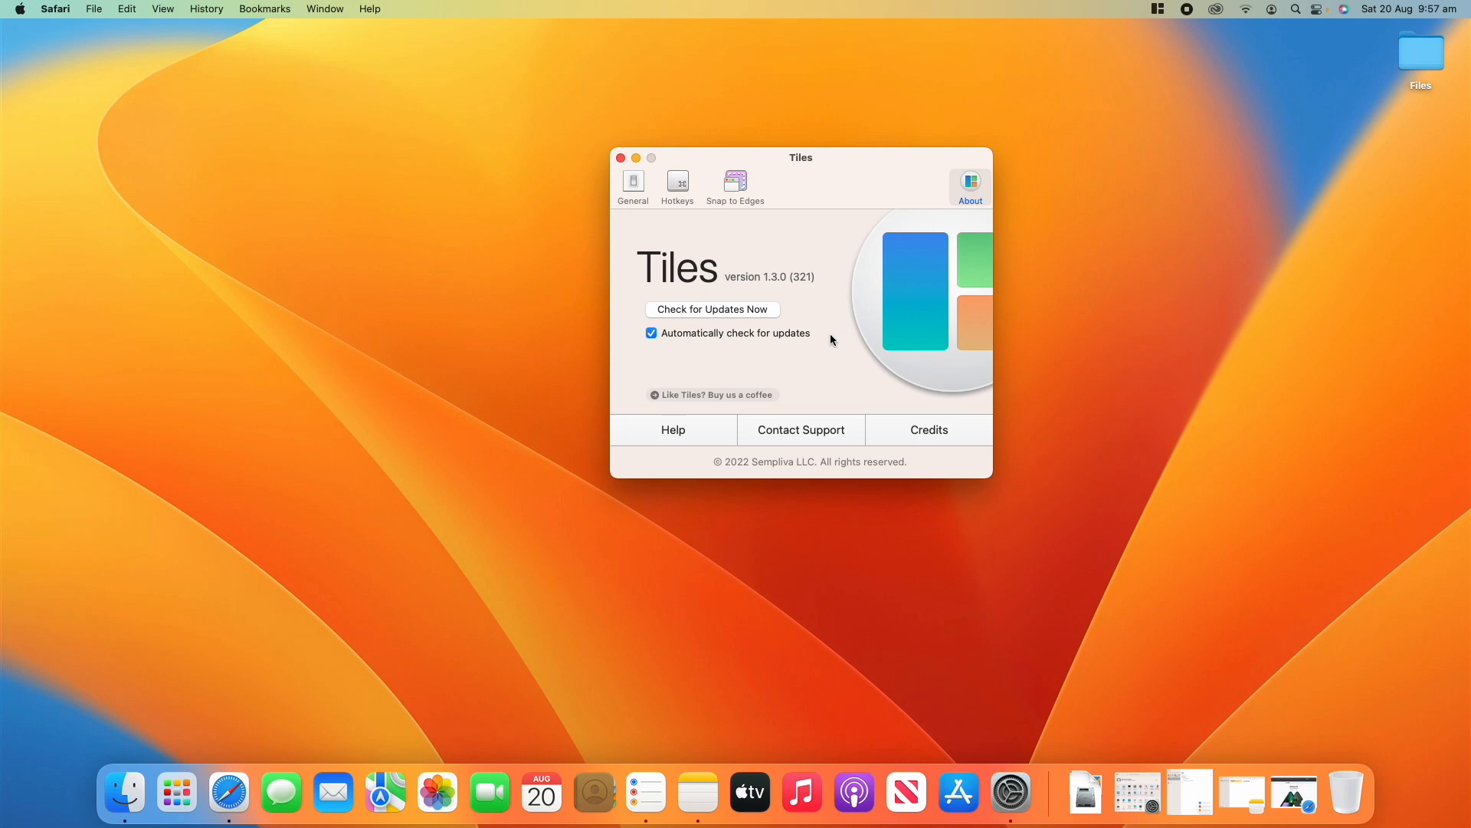
# Show the General settings, test snapping Reminders to the right, left and top edges, and minimize Reminders
pyautogui.click(640, 184)
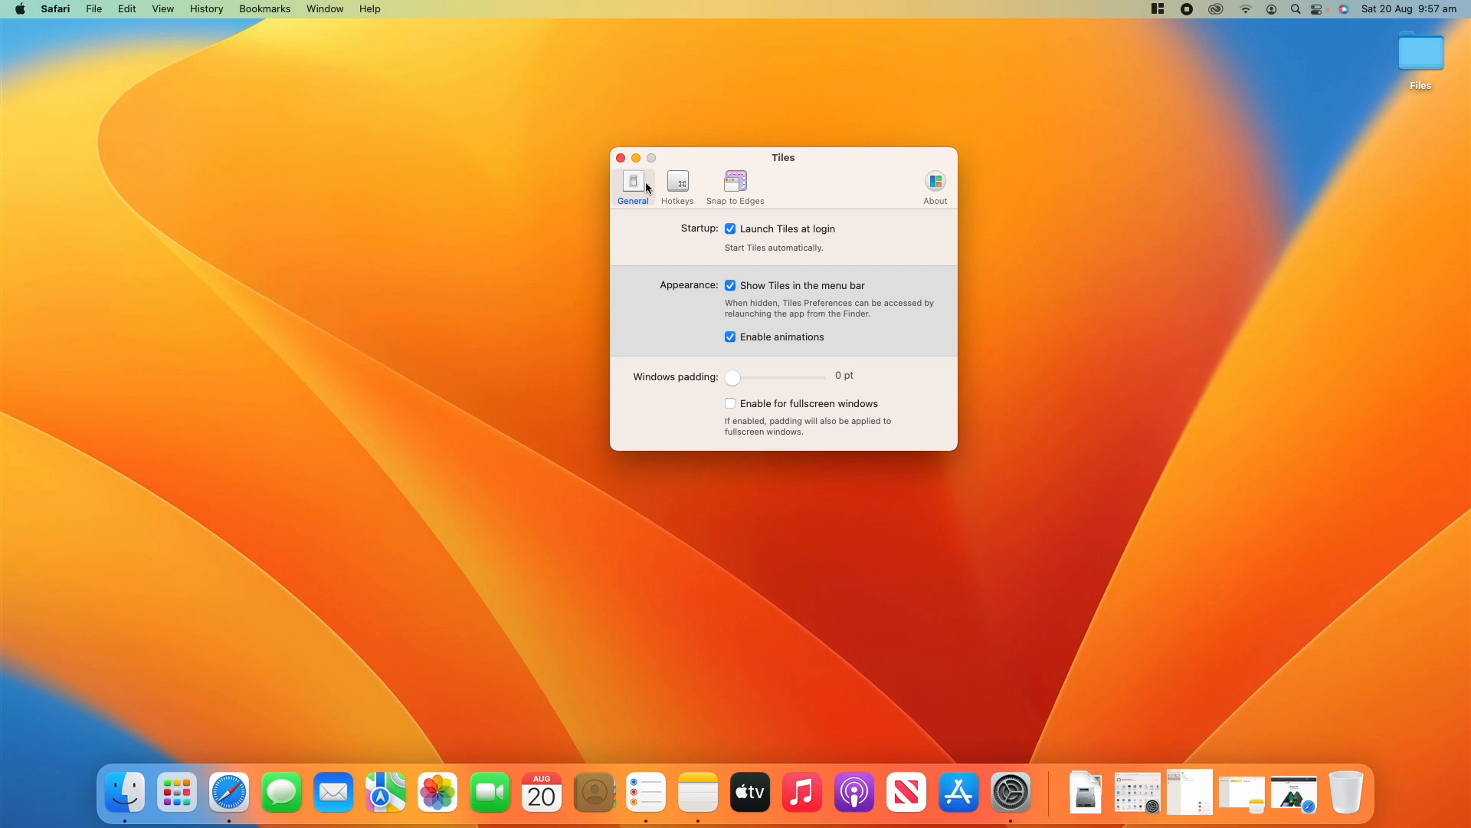
pyautogui.click(1190, 793)
pyautogui.moveTo(374, 71); pyautogui.dragTo(1467, 276)
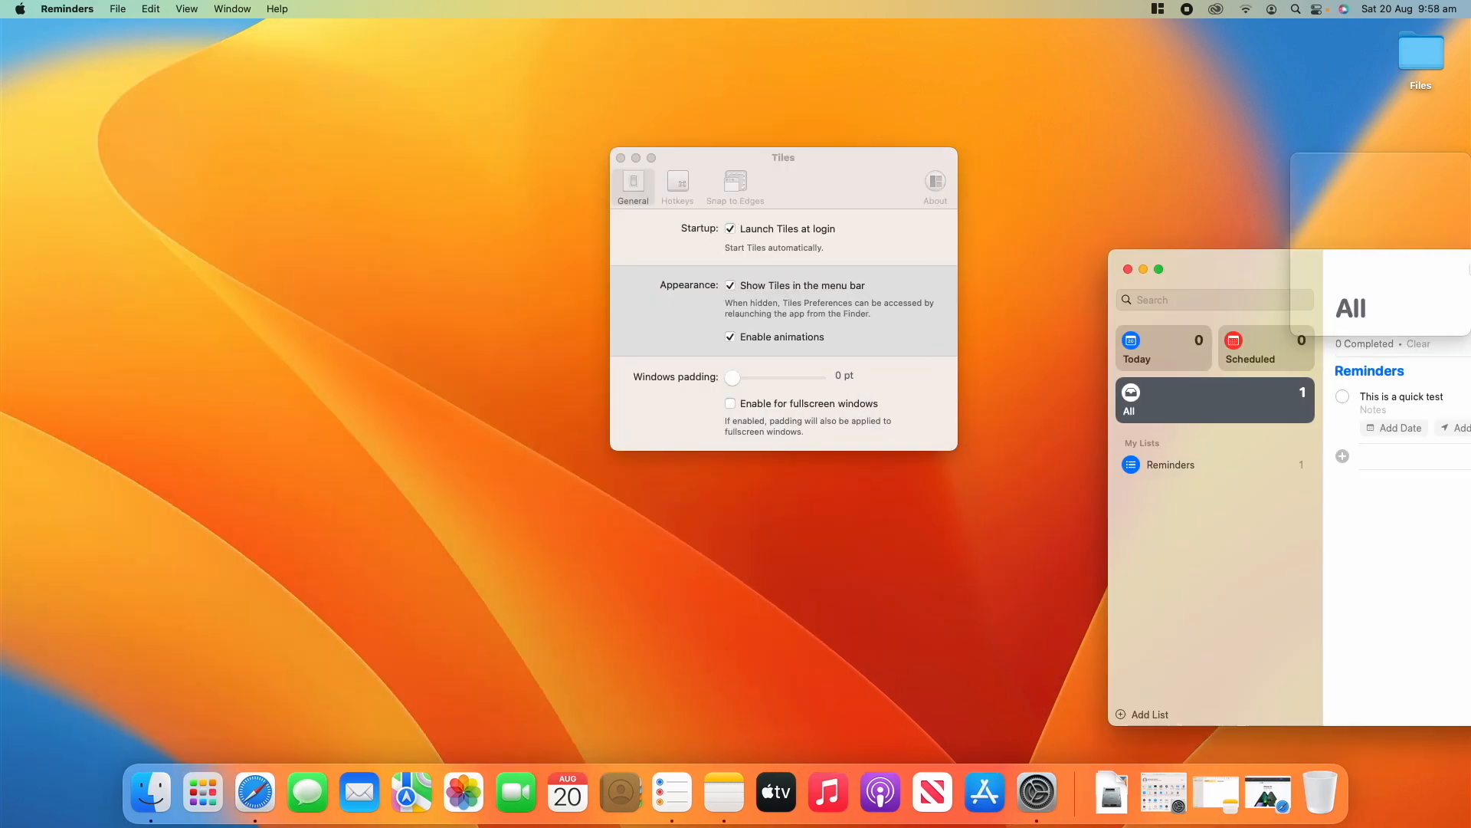
pyautogui.moveTo(1216, 59); pyautogui.dragTo(12, 245)
pyautogui.moveTo(353, 32); pyautogui.dragTo(635, 2)
pyautogui.moveTo(305, 28); pyautogui.dragTo(589, 128)
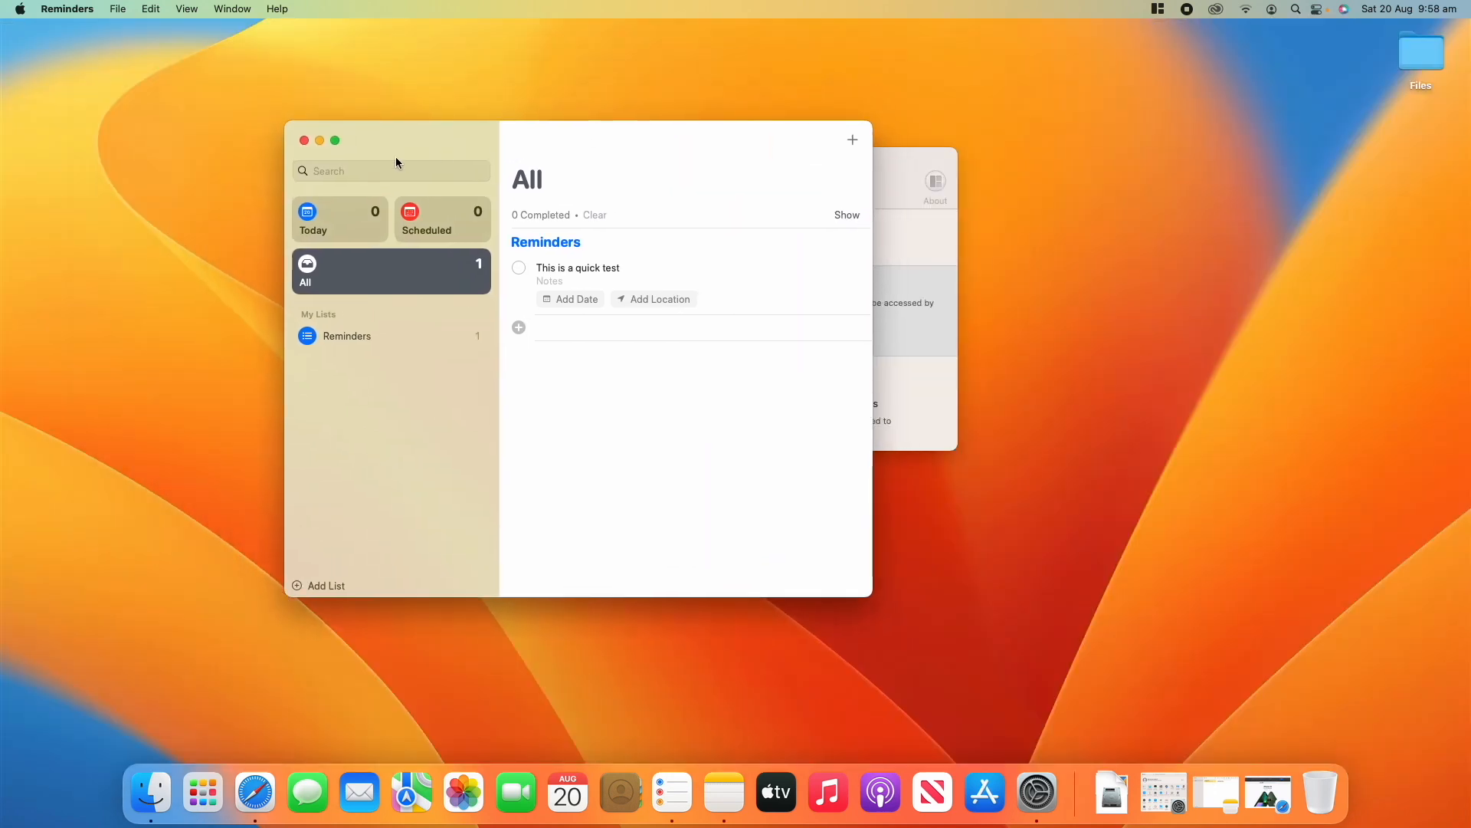
pyautogui.click(321, 141)
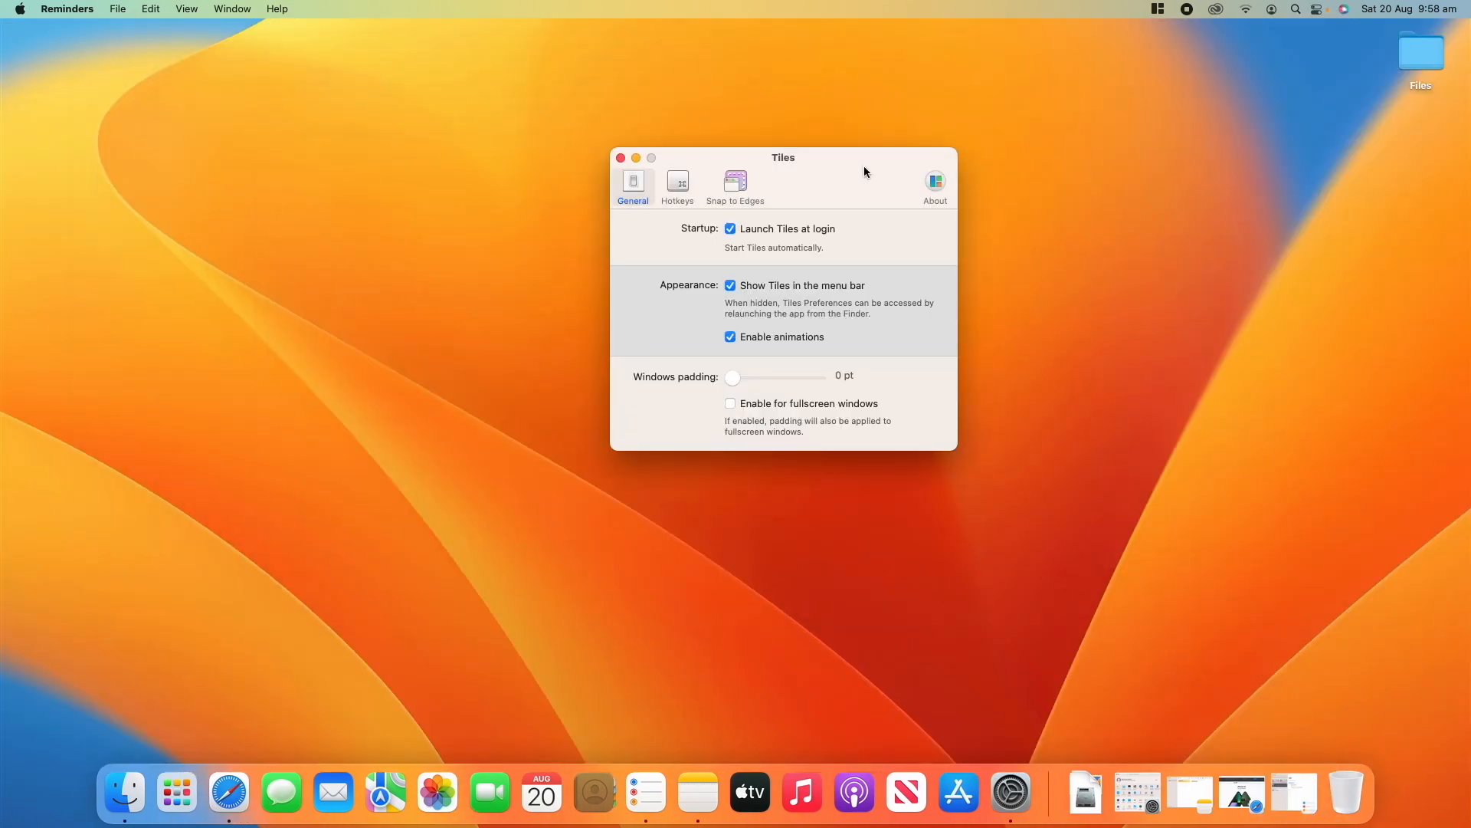